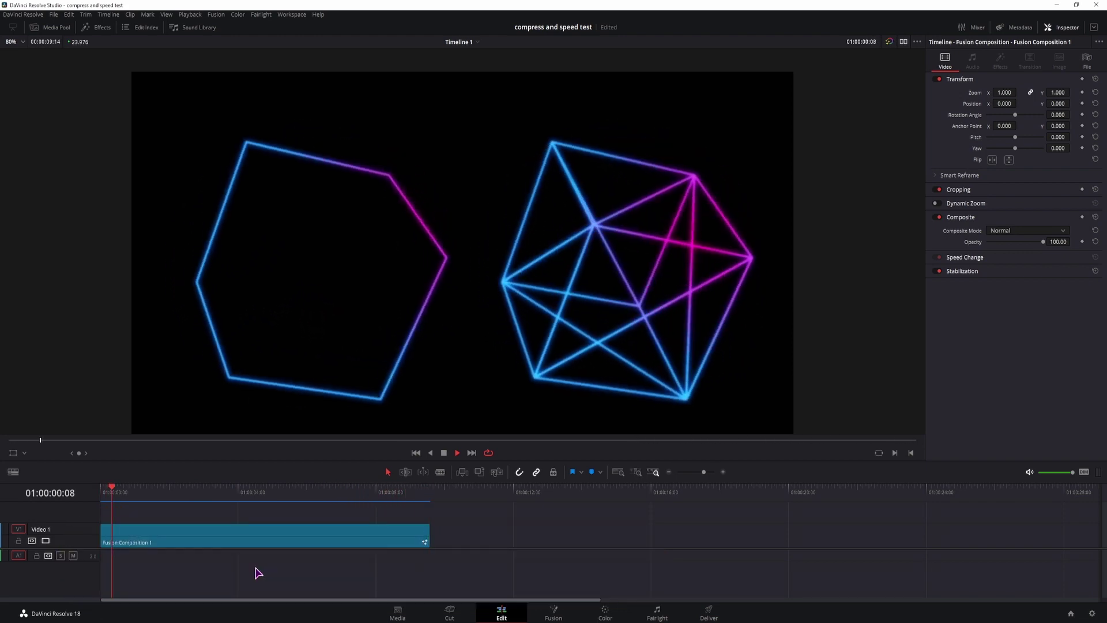
Stop playback and create a new Fusion composition clip named 12 in the media pool.
{"action": "key", "text": "space"}
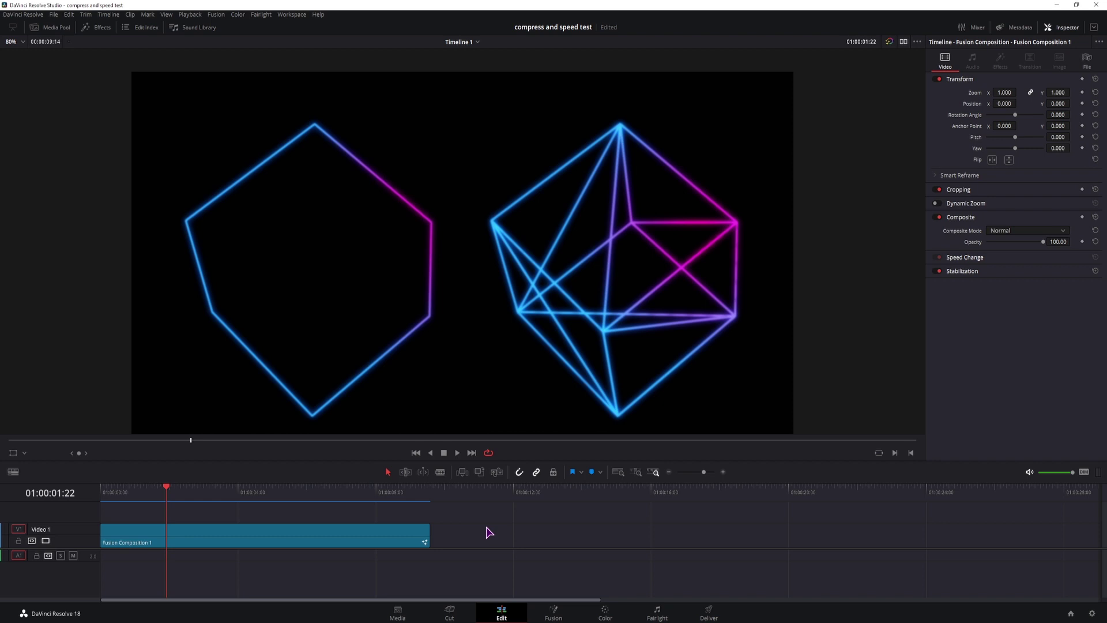
{"action": "left_click", "coordinate": [56, 27]}
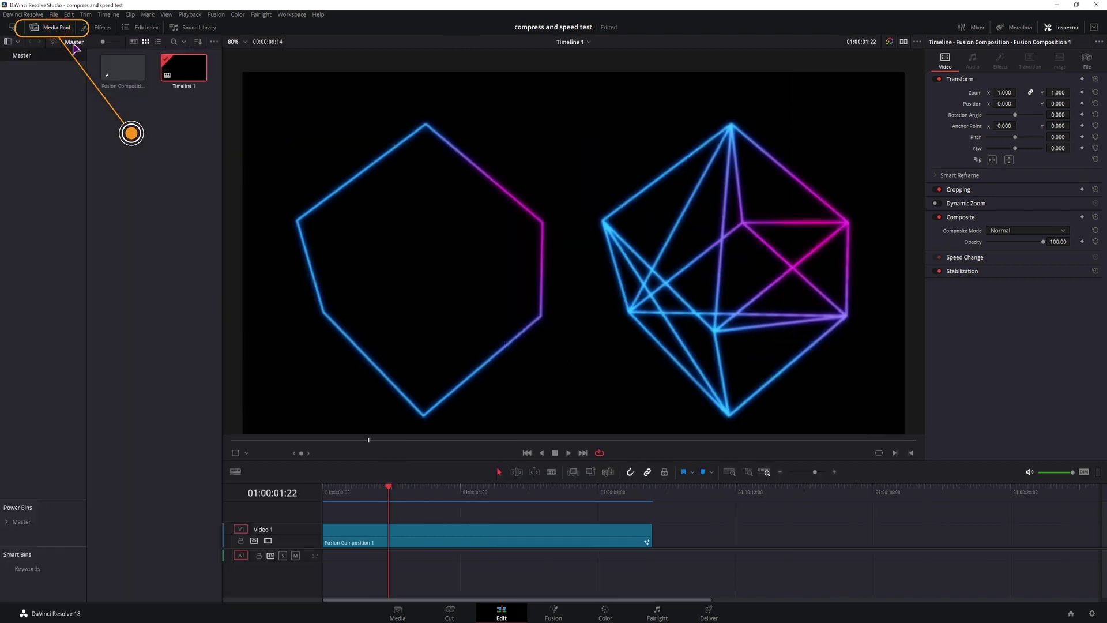
{"action": "right_click", "coordinate": [132, 152]}
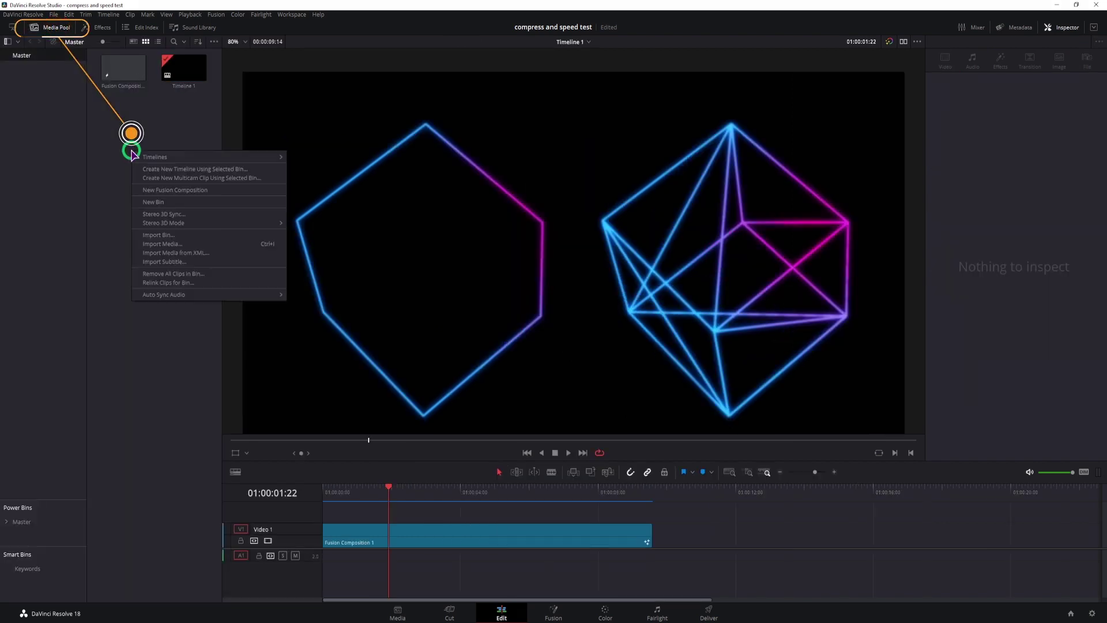
{"action": "left_click", "coordinate": [161, 191]}
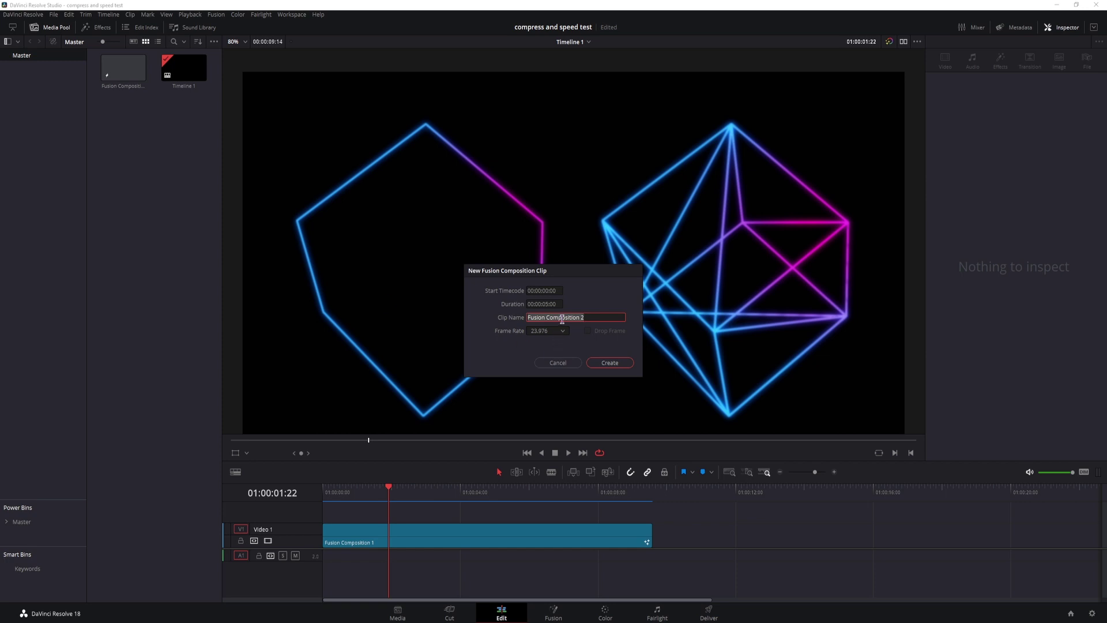
{"action": "type", "text": "12"}
{"action": "left_click", "coordinate": [610, 363]}
Place composition 12 on Video 1 after the existing clip and open it on the Fusion page.
{"action": "left_click_drag", "start_coordinate": [118, 74], "coordinate": [702, 535]}
{"action": "left_click", "coordinate": [699, 492]}
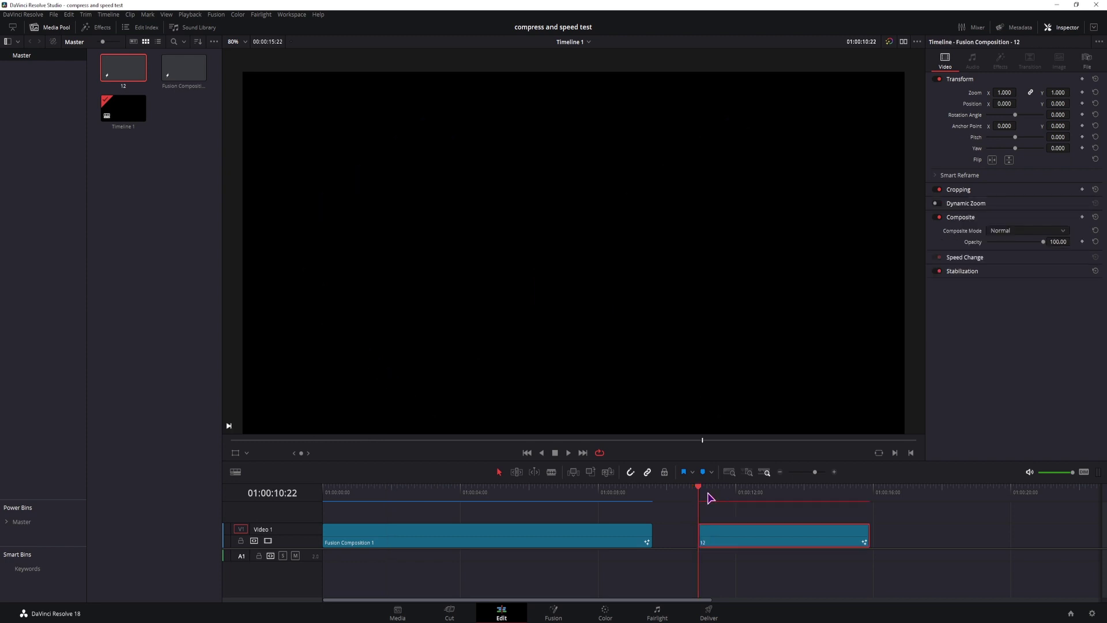
{"action": "left_click", "coordinate": [554, 614]}
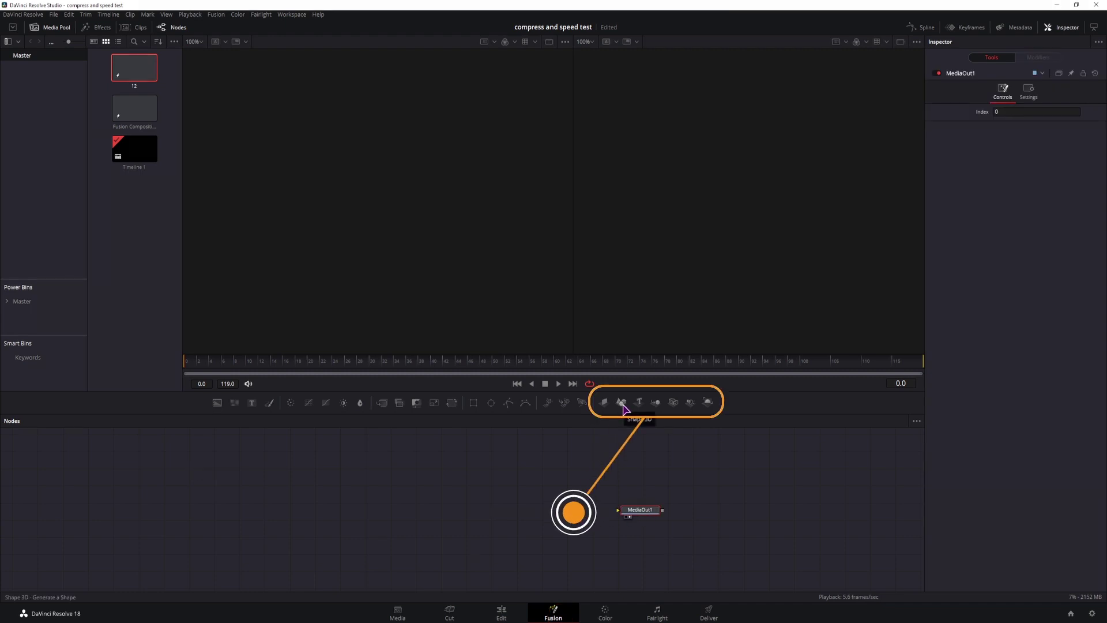
Add Shape3D and Renderer3D nodes, chain them into MediaOut1, and show MediaOut1 in the second viewer.
{"action": "left_click_drag", "start_coordinate": [624, 408], "coordinate": [234, 515]}
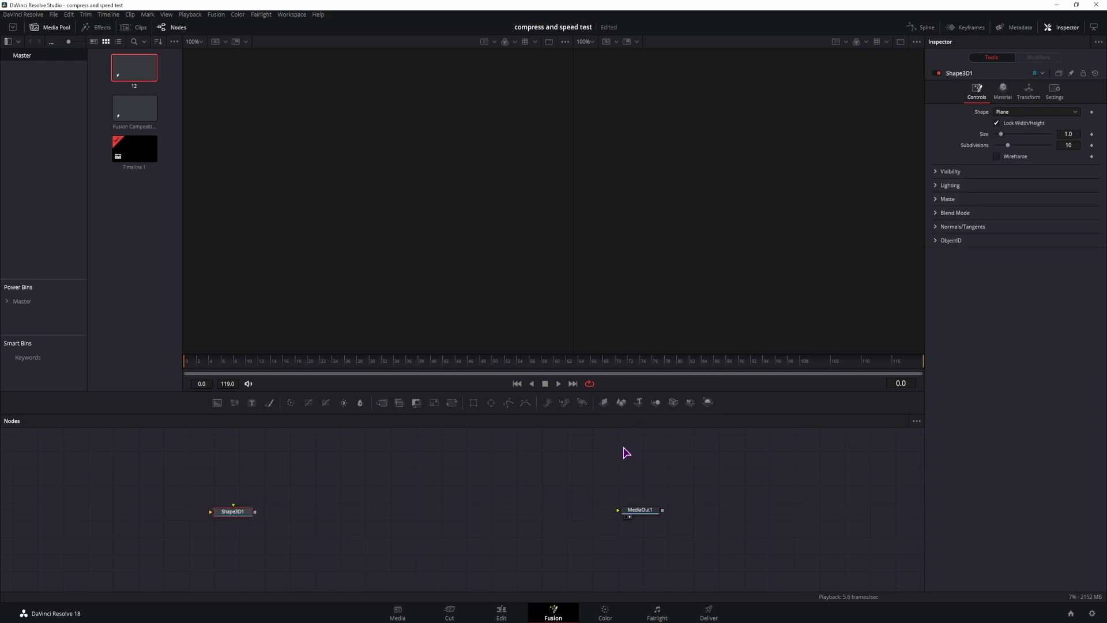
{"action": "left_click_drag", "start_coordinate": [709, 407], "coordinate": [346, 514]}
{"action": "left_click_drag", "start_coordinate": [256, 513], "coordinate": [623, 512]}
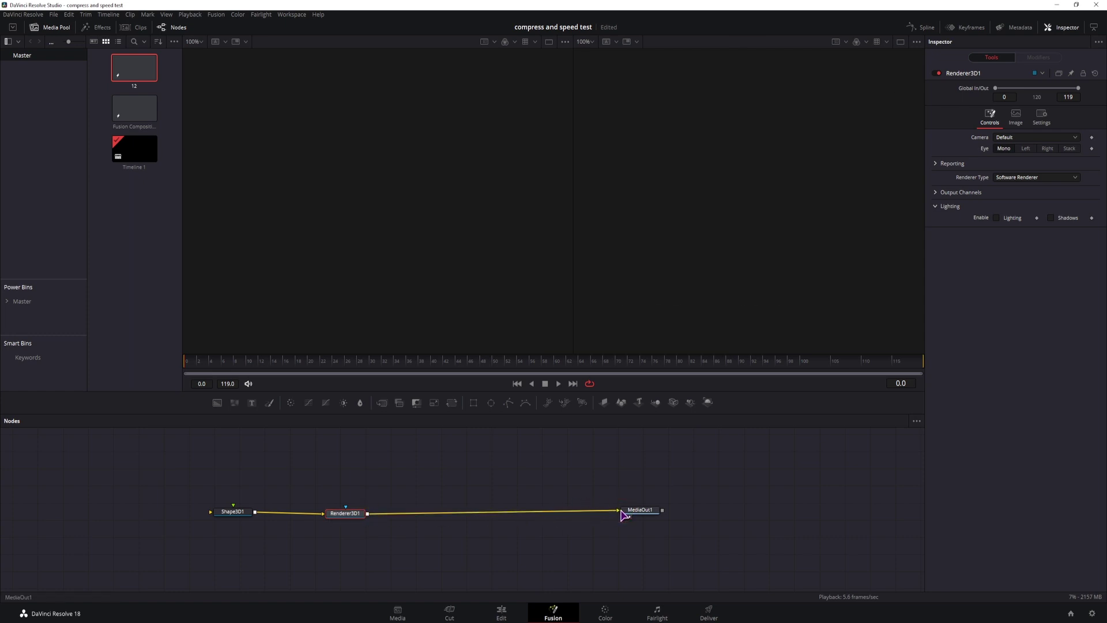
{"action": "left_click", "coordinate": [639, 512]}
Change the Shape3D node's shape to Cube.
{"action": "left_click", "coordinate": [761, 199]}
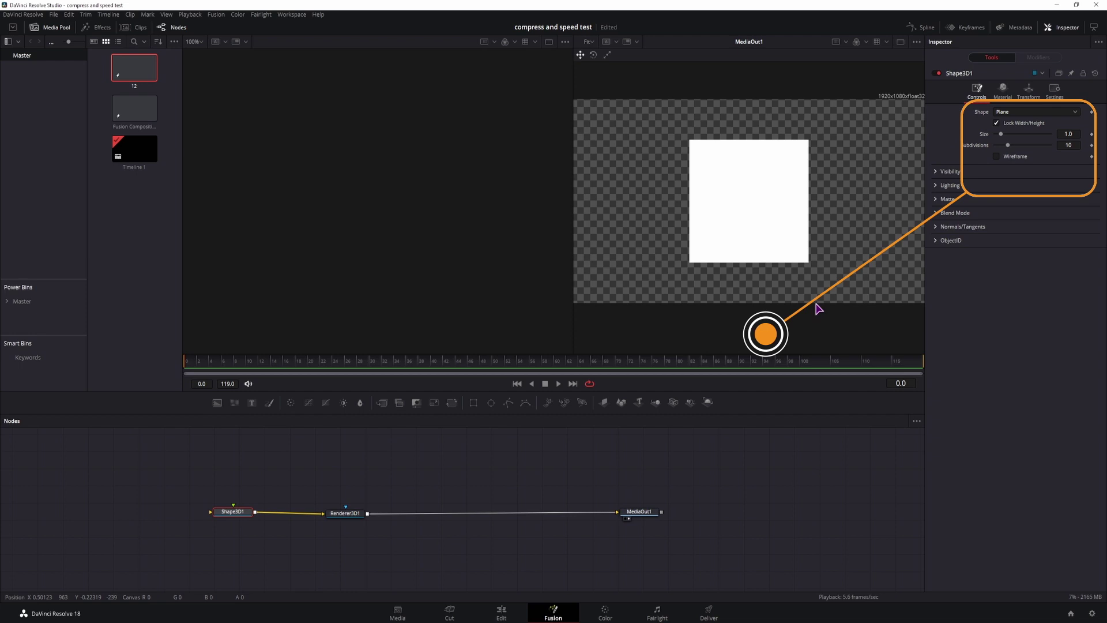
{"action": "left_click", "coordinate": [1010, 113]}
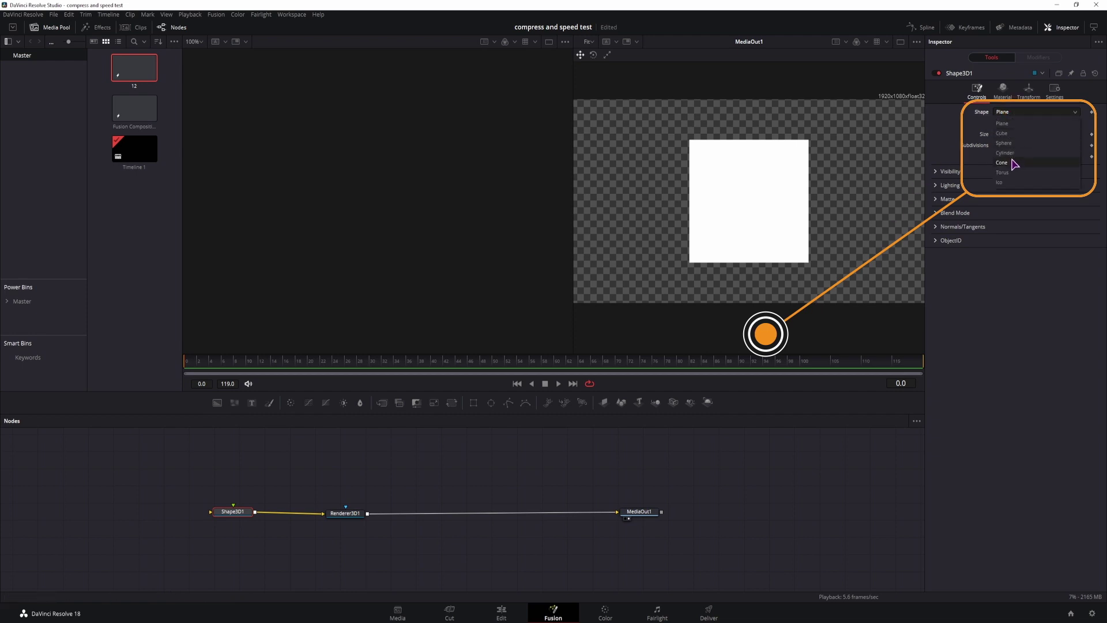
{"action": "left_click", "coordinate": [1016, 133]}
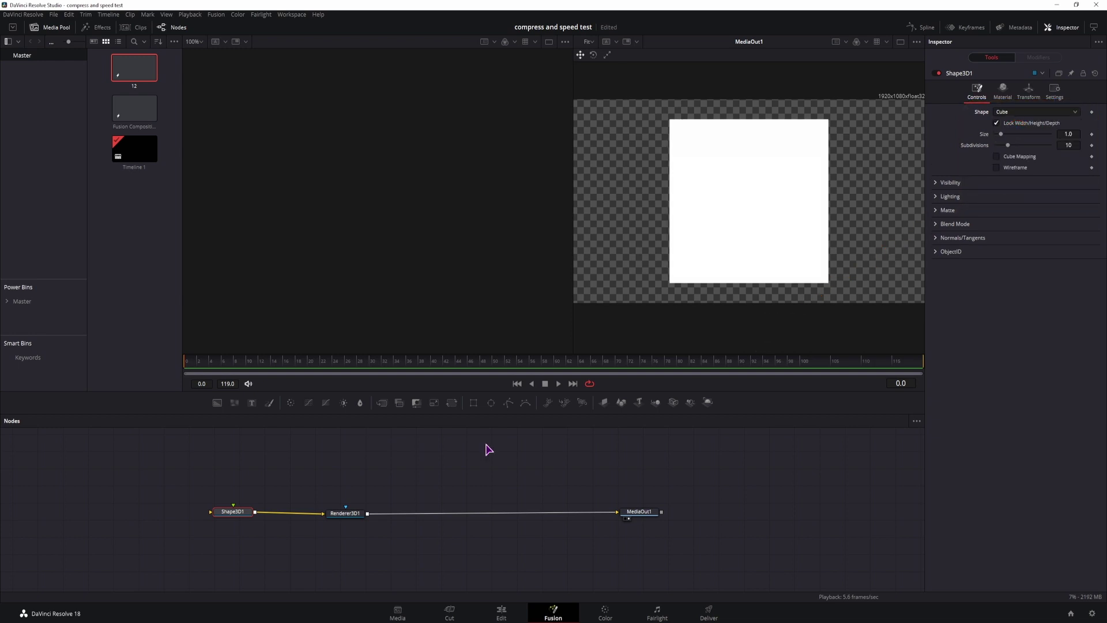
Merge a Camera3D with the cube ahead of the renderer and show Merge3D1 in the first viewer.
{"action": "left_click_drag", "start_coordinate": [354, 515], "coordinate": [429, 512]}
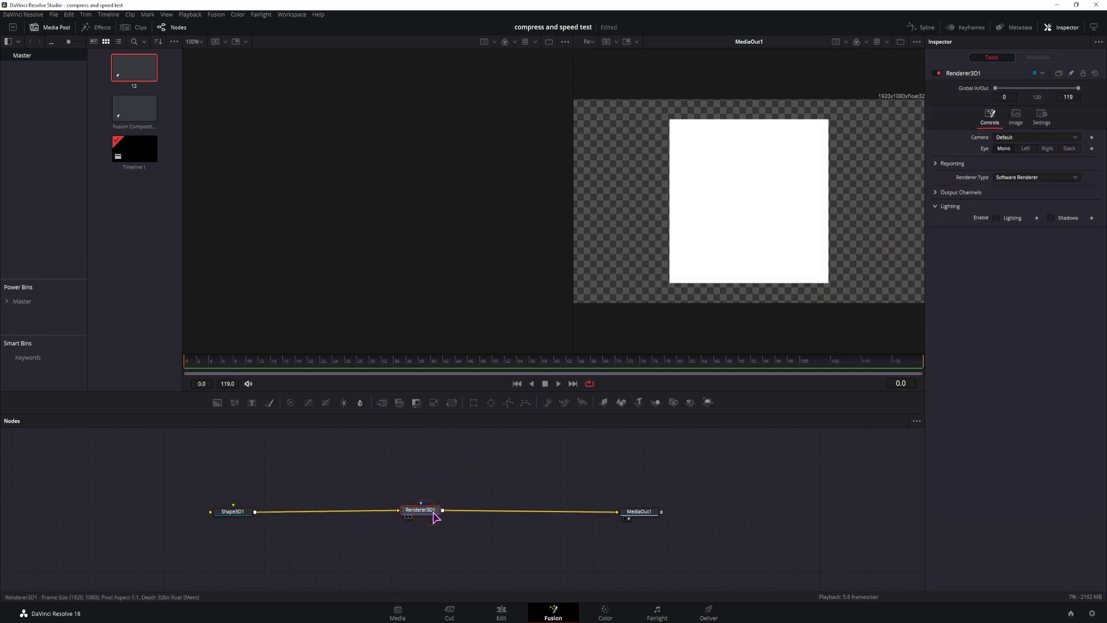
{"action": "left_click_drag", "start_coordinate": [673, 402], "coordinate": [259, 511]}
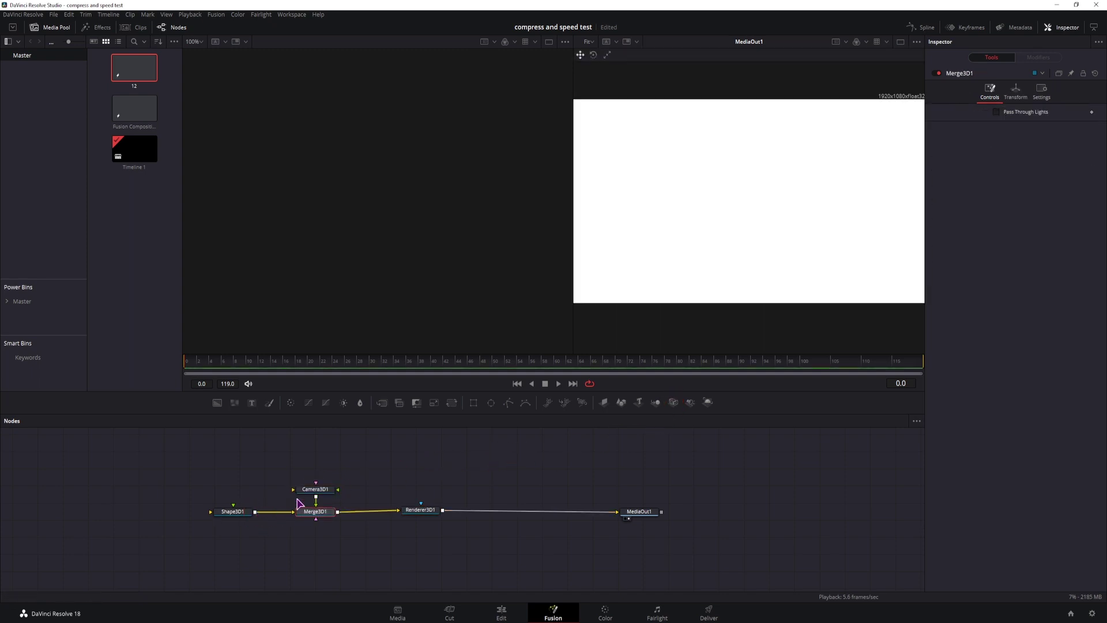
{"action": "left_click", "coordinate": [321, 490]}
{"action": "left_click", "coordinate": [324, 513]}
{"action": "key", "text": "1"}
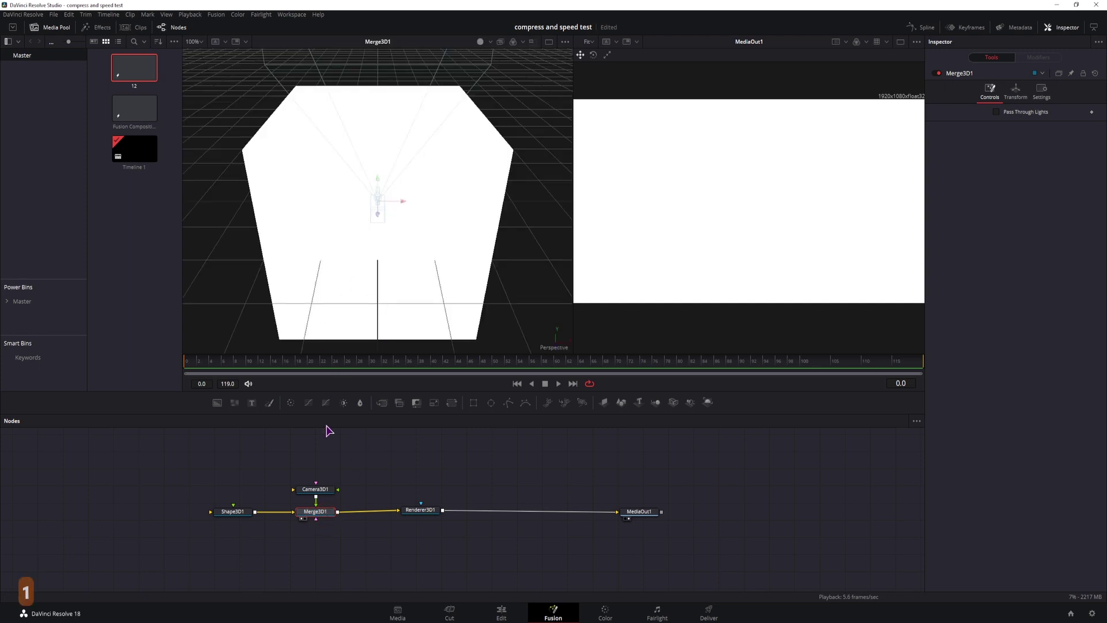
Pull the camera back from the cube along its viewing axis until the whole cube fits in the frame.
{"action": "left_click", "coordinate": [324, 491]}
{"action": "scroll", "coordinate": [420, 291], "scroll_direction": "down", "scroll_amount": 4}
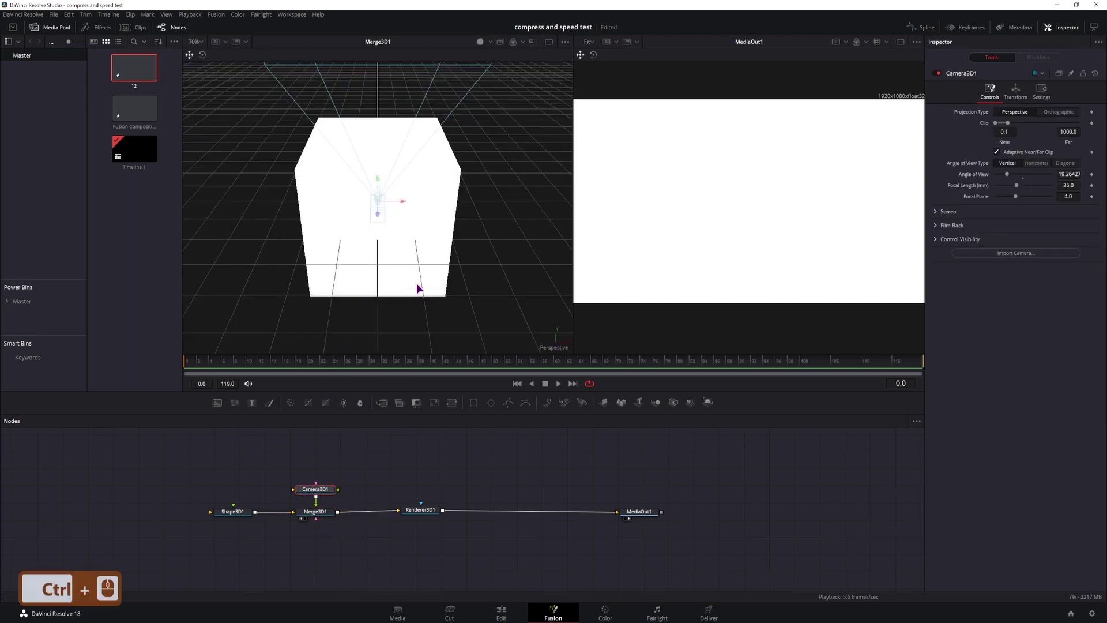
{"action": "mouse_move", "coordinate": [284, 249]}
{"action": "left_mouse_down"}
{"action": "mouse_move", "coordinate": [329, 258]}
{"action": "mouse_move", "coordinate": [350, 295]}
{"action": "mouse_move", "coordinate": [373, 250]}
{"action": "mouse_move", "coordinate": [489, 193]}
{"action": "mouse_move", "coordinate": [482, 258]}
{"action": "left_mouse_up"}
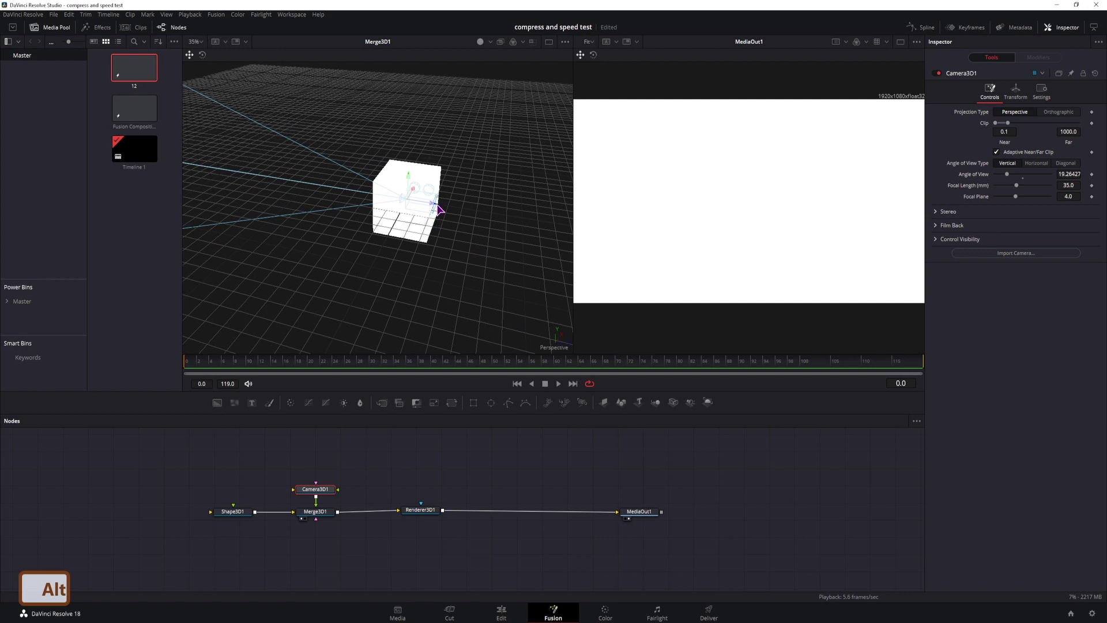
{"action": "left_click_drag", "start_coordinate": [436, 209], "coordinate": [755, 263]}
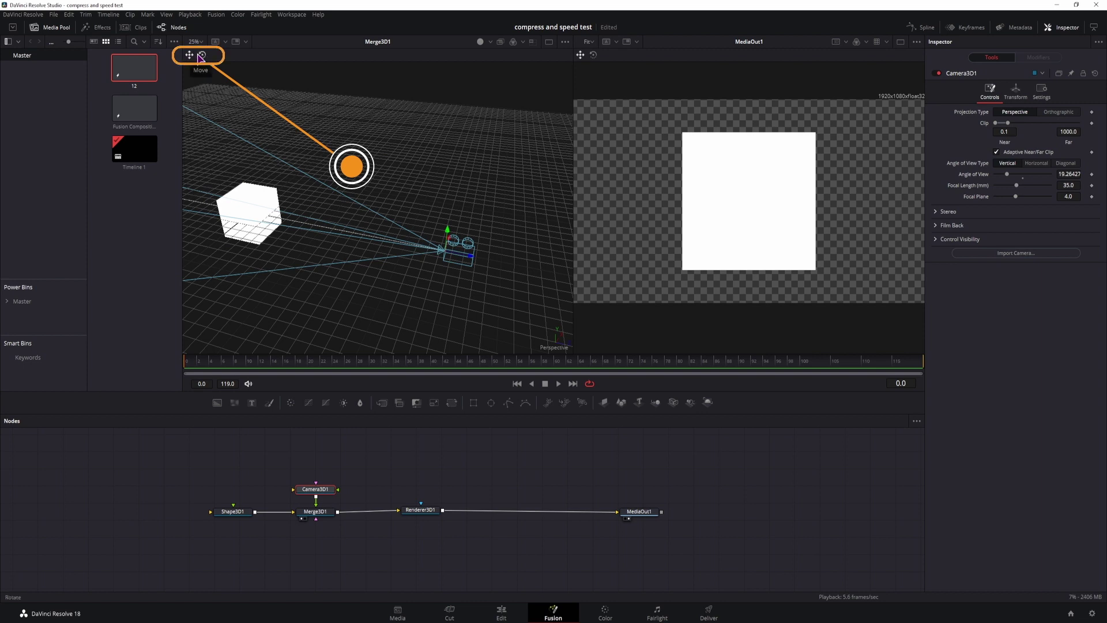
Rotate and reposition the camera so it frames the cube at an angle, with its front, side and top faces in view.
{"action": "left_click", "coordinate": [202, 54]}
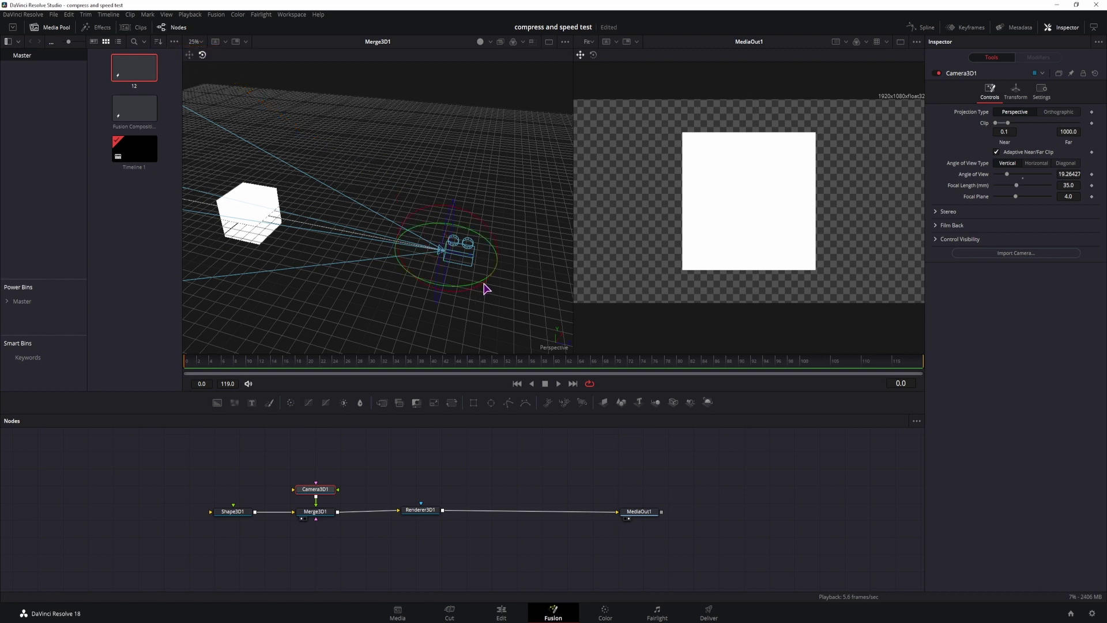
{"action": "left_click_drag", "start_coordinate": [484, 285], "coordinate": [465, 286]}
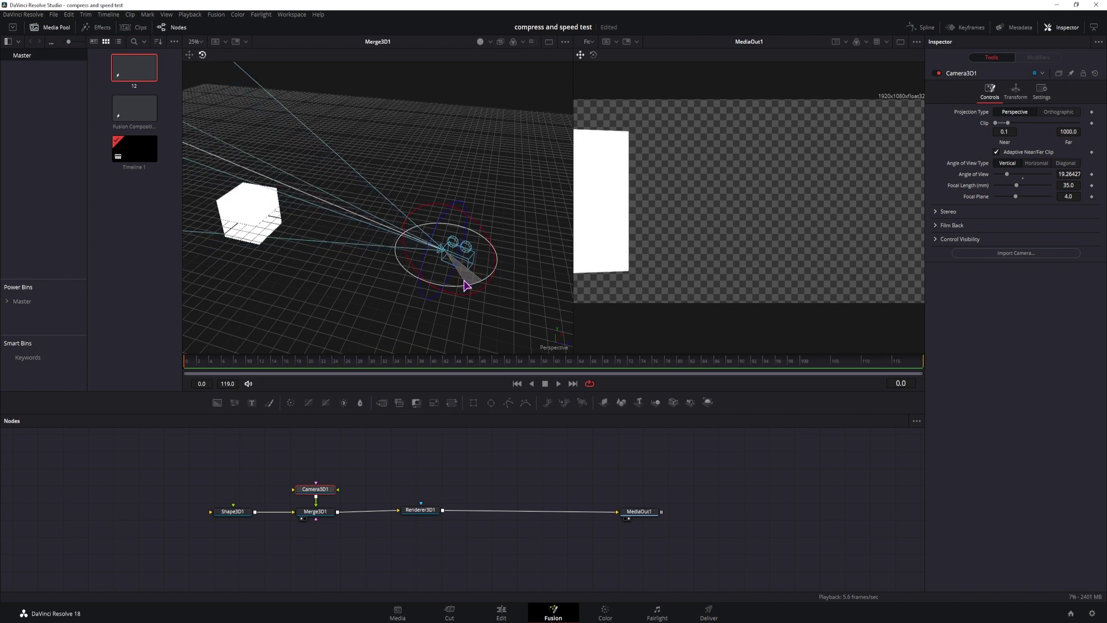
{"action": "left_click_drag", "start_coordinate": [433, 214], "coordinate": [420, 211]}
{"action": "left_click", "coordinate": [189, 55]}
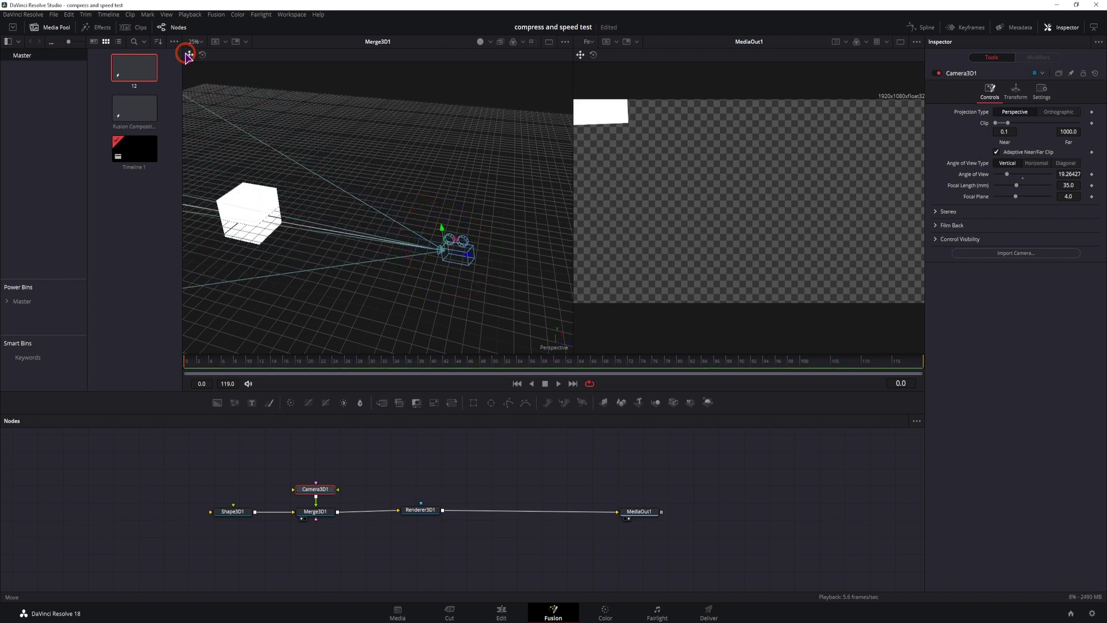
{"action": "left_click_drag", "start_coordinate": [456, 245], "coordinate": [470, 223]}
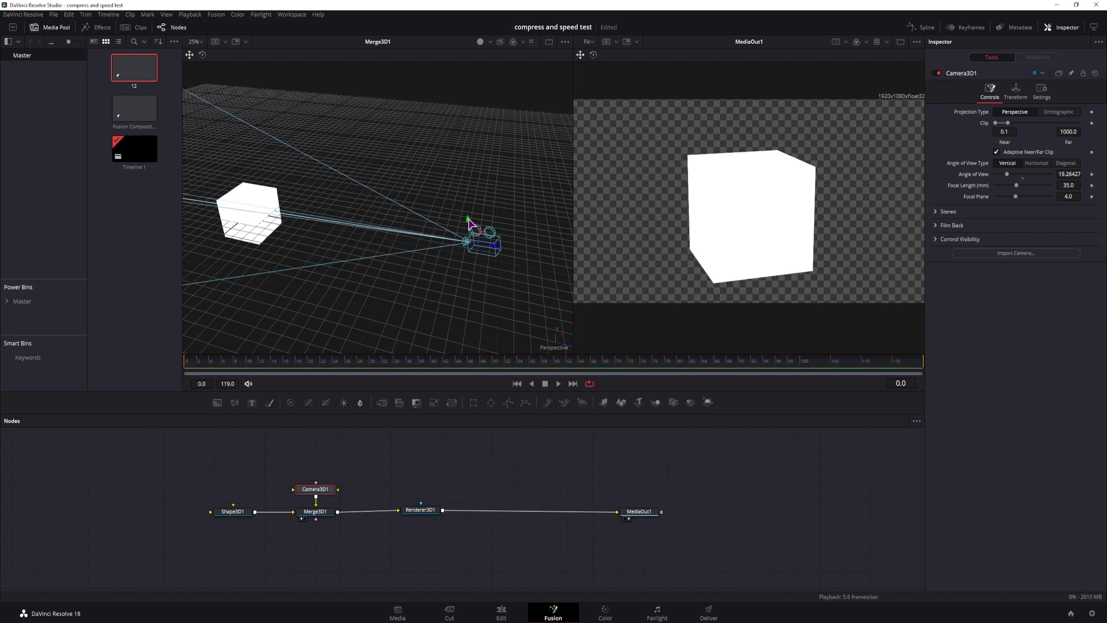
Space out the renderer and output nodes, then add an Ambient Light connected to Merge3D1.
{"action": "left_click_drag", "start_coordinate": [420, 510], "coordinate": [462, 514]}
{"action": "left_click_drag", "start_coordinate": [637, 512], "coordinate": [650, 514]}
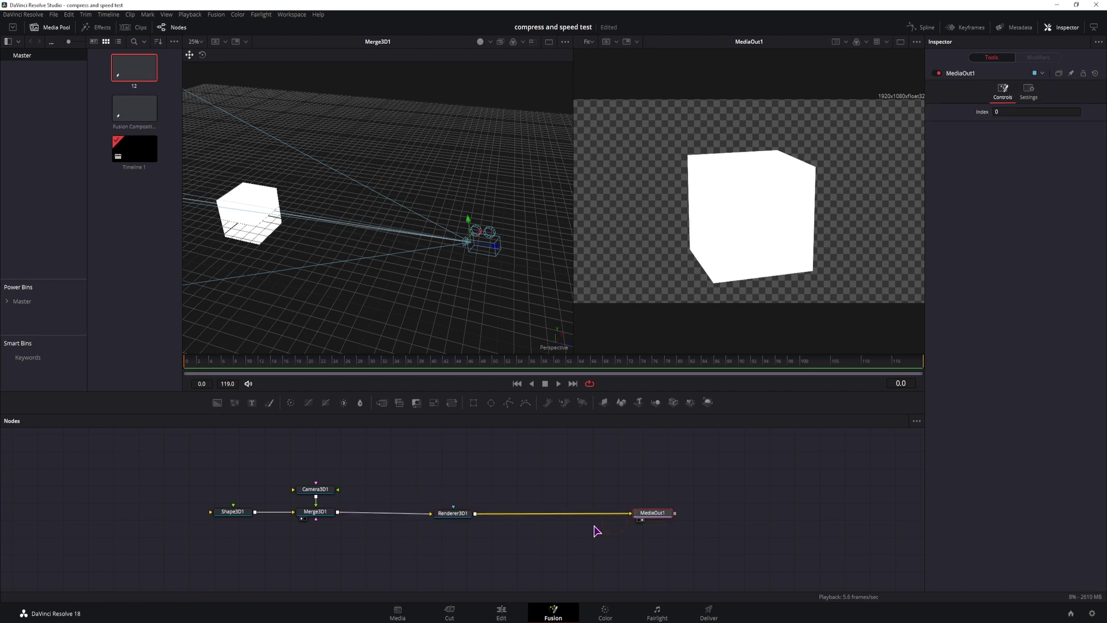
{"action": "left_click", "coordinate": [340, 551]}
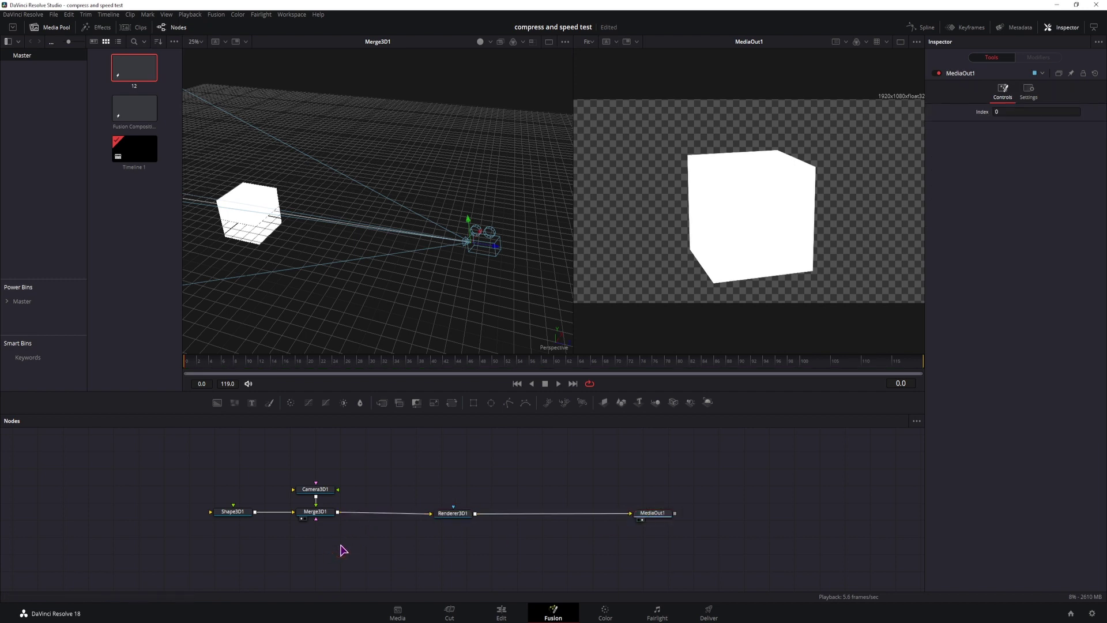
{"action": "key", "text": "ctrl+space"}
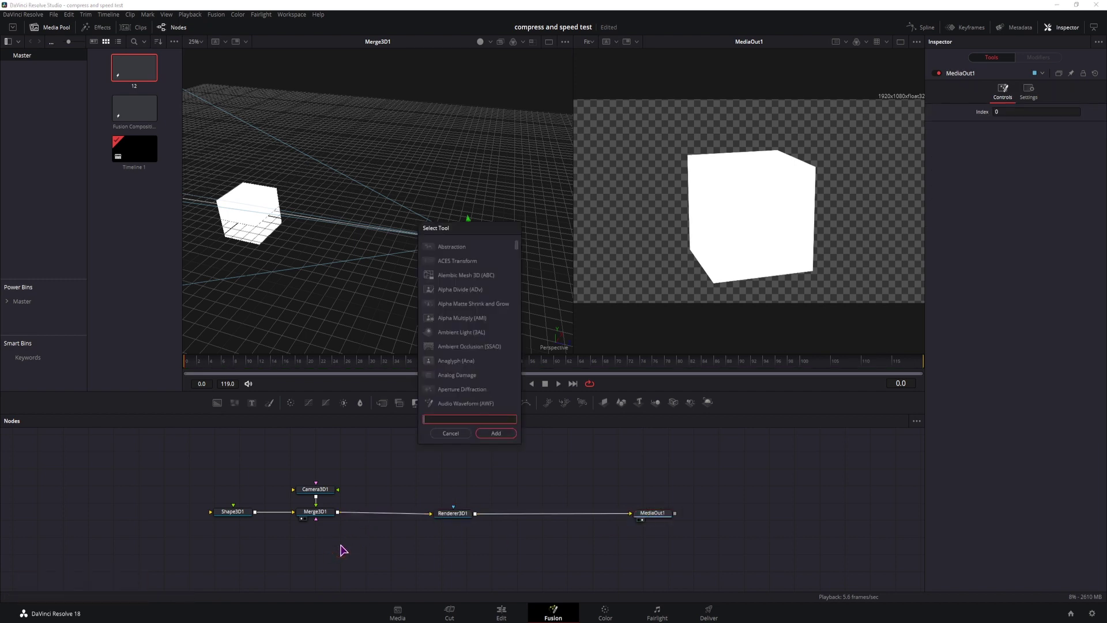
{"action": "type", "text": "ligh"}
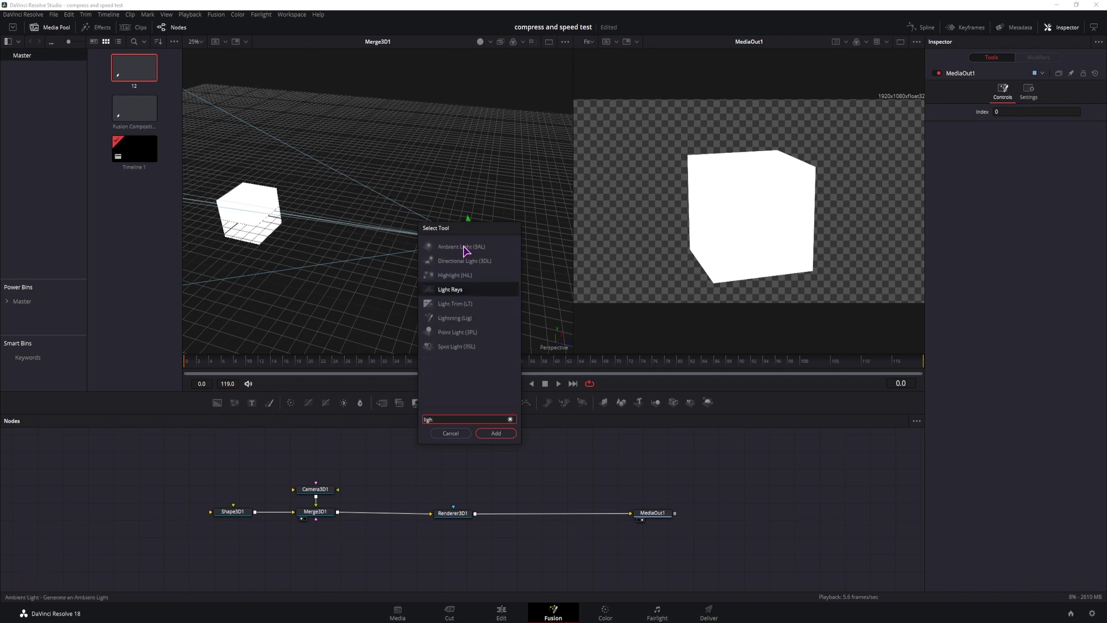
{"action": "left_click", "coordinate": [466, 249]}
{"action": "left_click", "coordinate": [496, 434]}
{"action": "left_click_drag", "start_coordinate": [353, 555], "coordinate": [316, 518]}
{"action": "left_click_drag", "start_coordinate": [263, 549], "coordinate": [246, 540]}
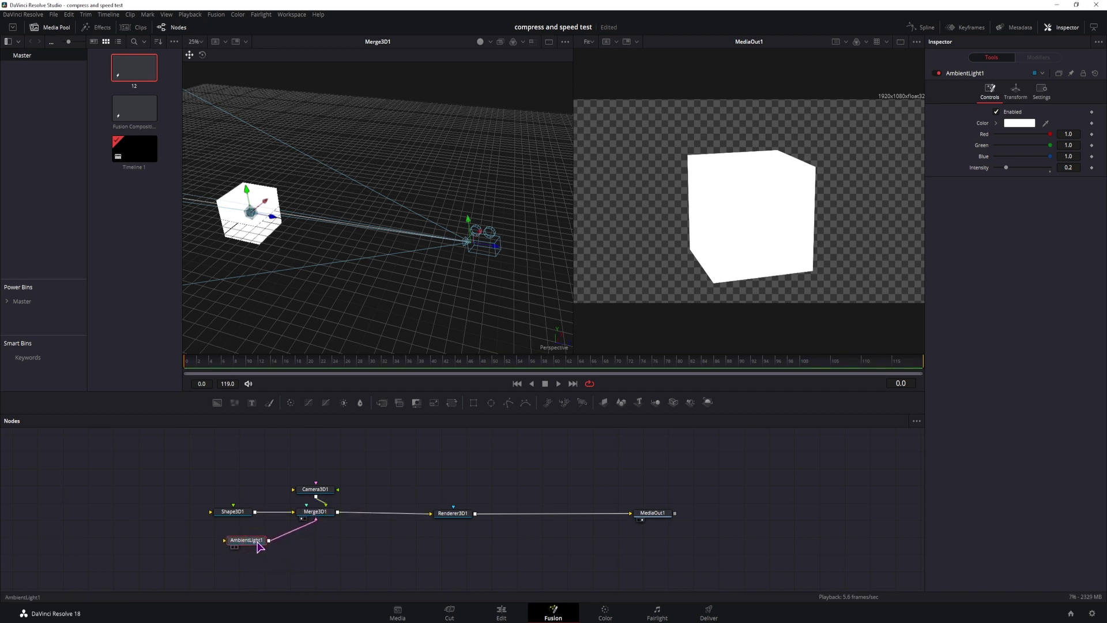
Enable Lighting and Shadows in the Renderer3D1 node.
{"action": "left_click", "coordinate": [452, 518]}
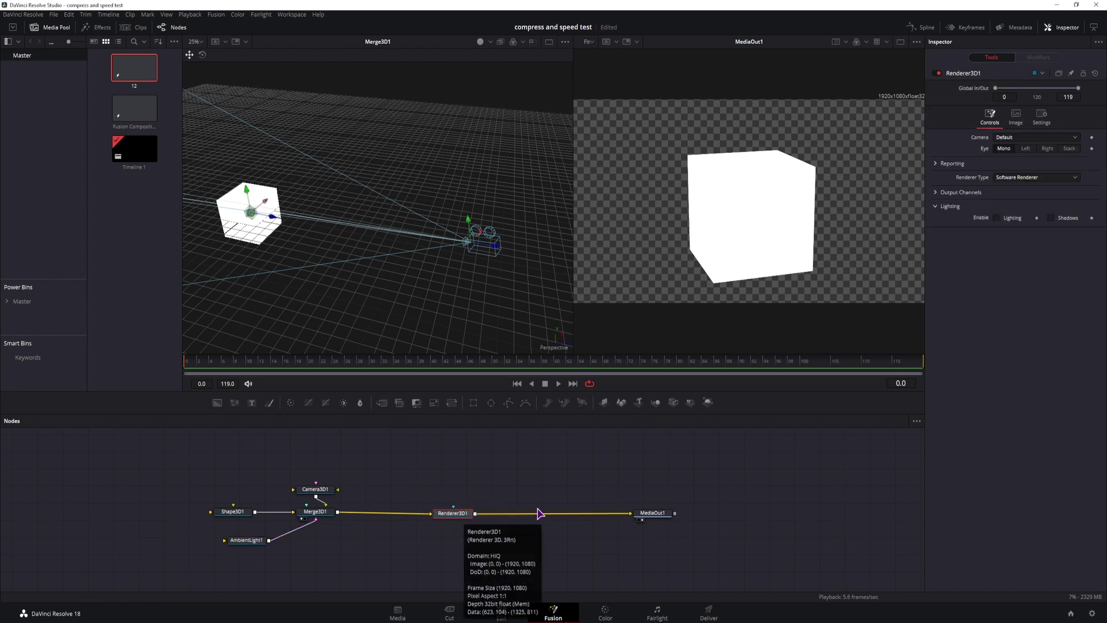
{"action": "left_click", "coordinate": [1016, 217]}
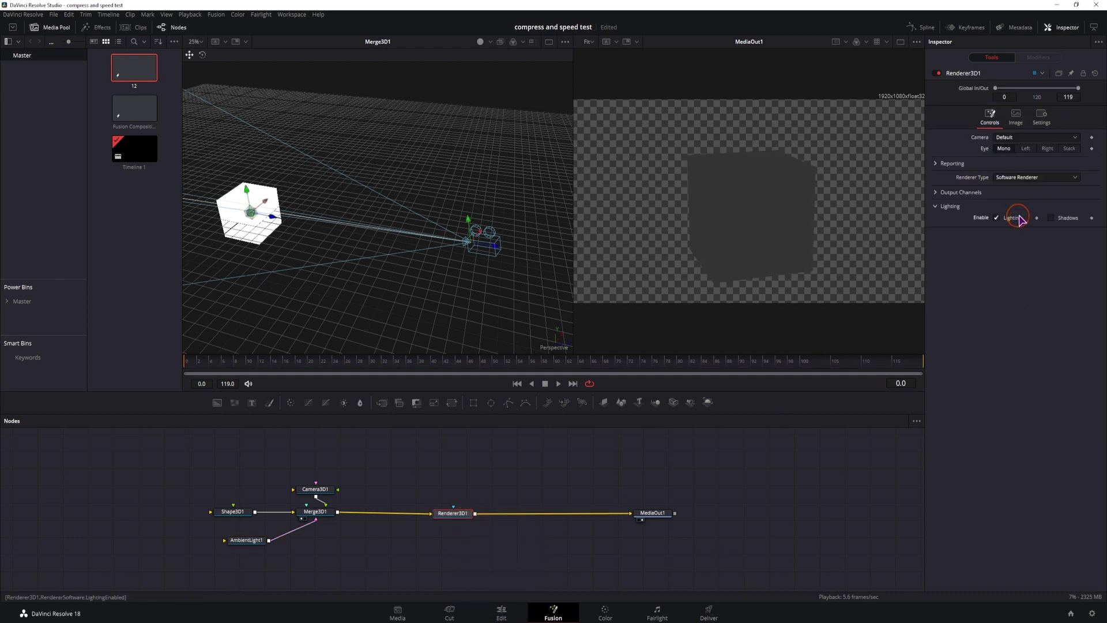
{"action": "left_click", "coordinate": [1065, 218]}
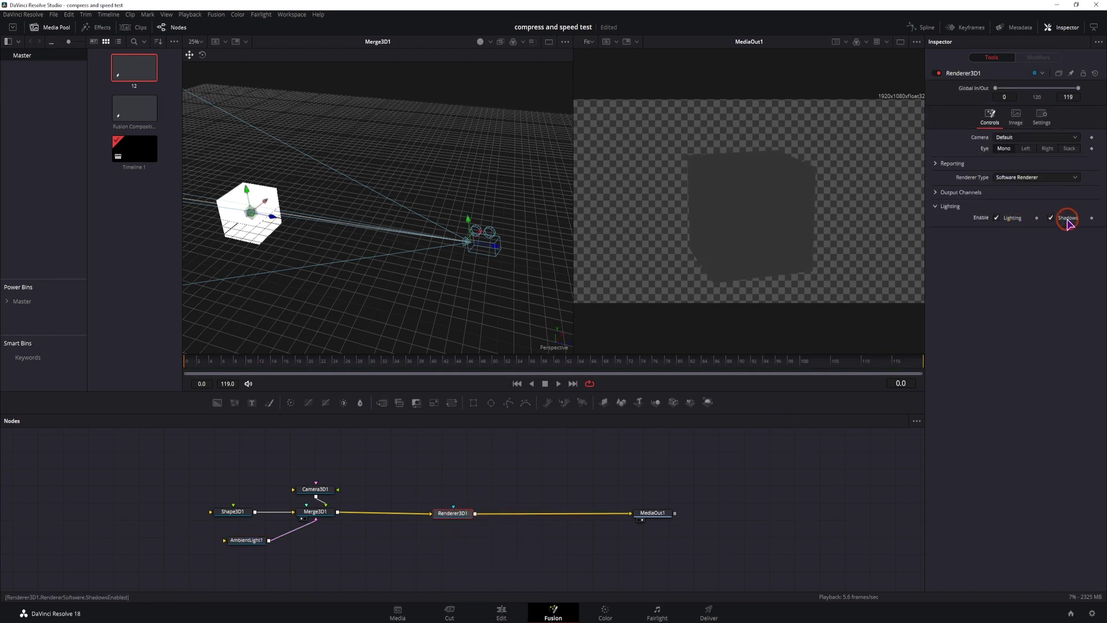
Move the ambient light just outside the cube's lower corner in the 3D view and shift its node aside.
{"action": "left_click", "coordinate": [261, 540]}
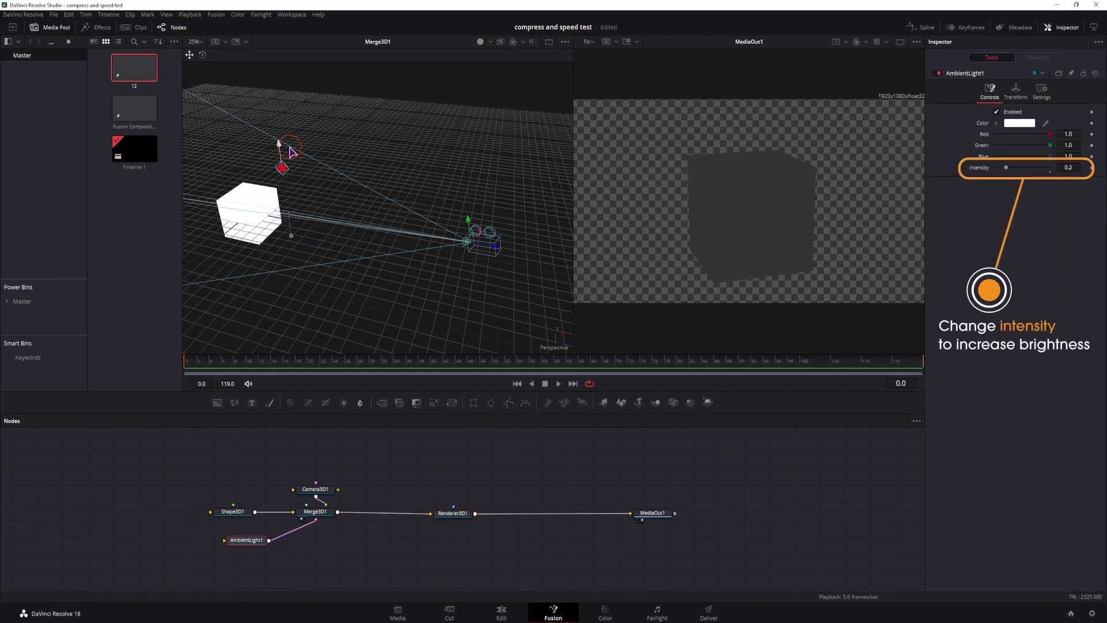
{"action": "left_click_drag", "start_coordinate": [291, 152], "coordinate": [294, 236]}
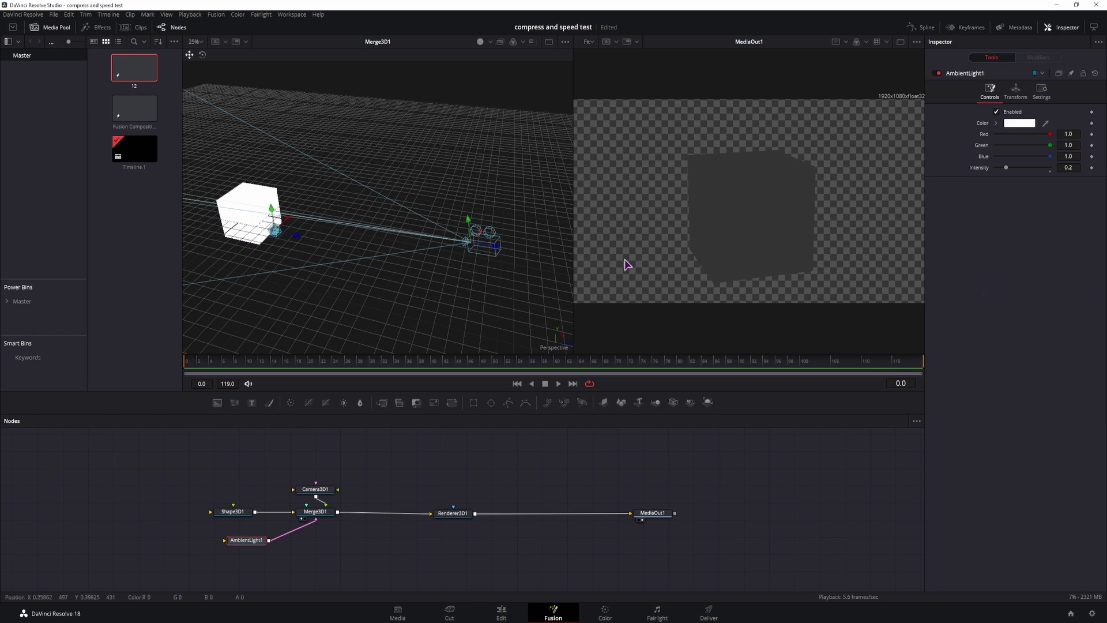
{"action": "left_click_drag", "start_coordinate": [256, 545], "coordinate": [237, 545]}
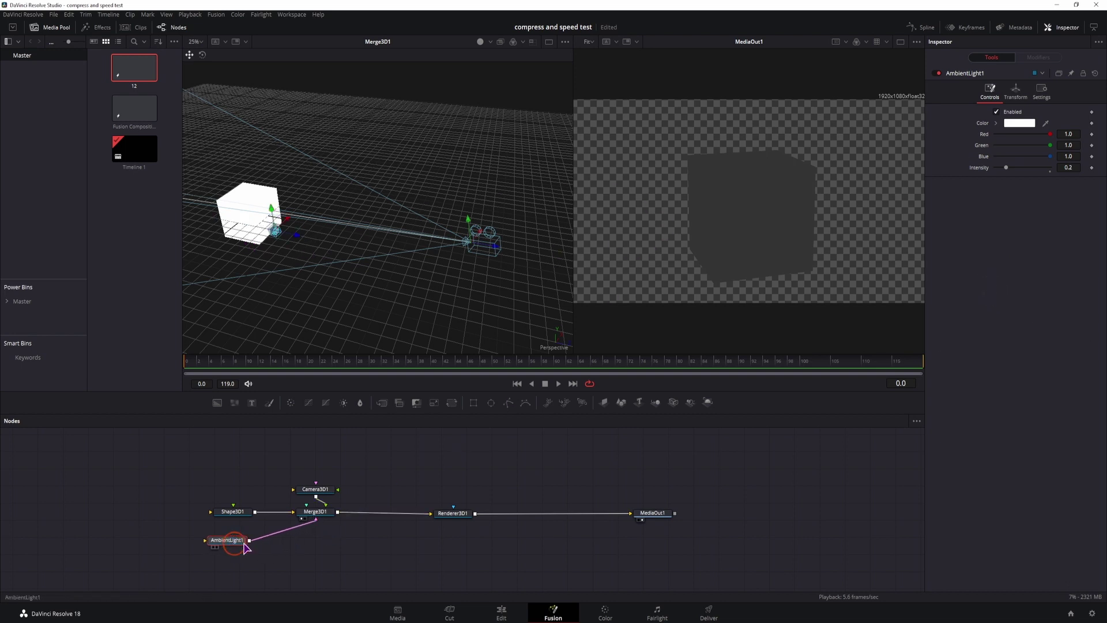
Add a Directional Light connected to Merge3D1 and move it away from the cube toward the camera.
{"action": "key", "text": "ctrl+space"}
{"action": "type", "text": "dire"}
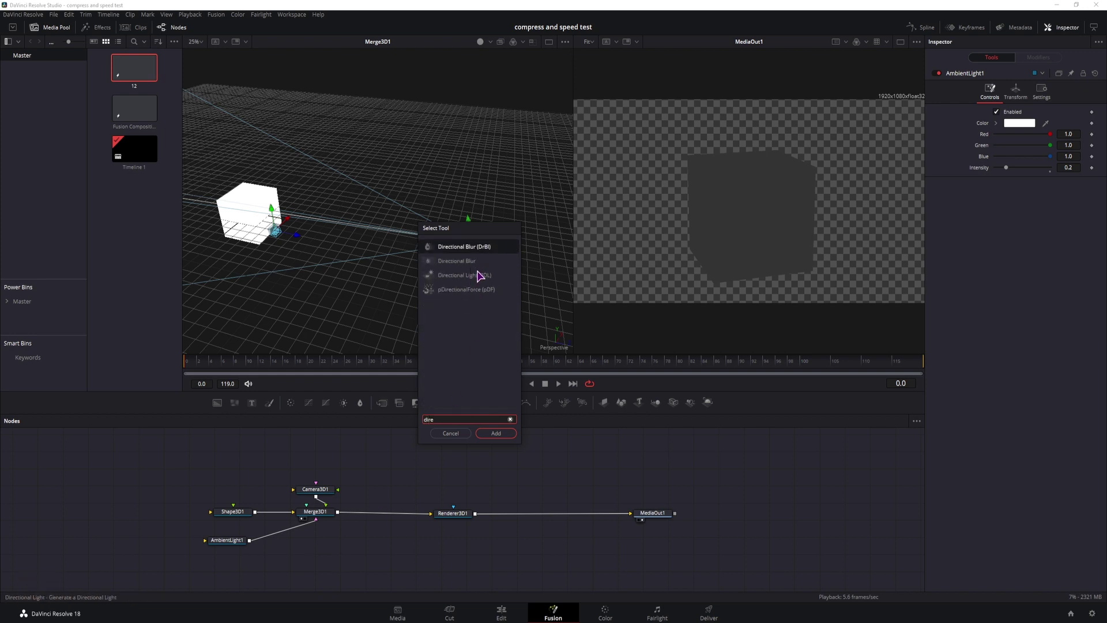
{"action": "left_click", "coordinate": [476, 277]}
{"action": "left_click", "coordinate": [496, 433]}
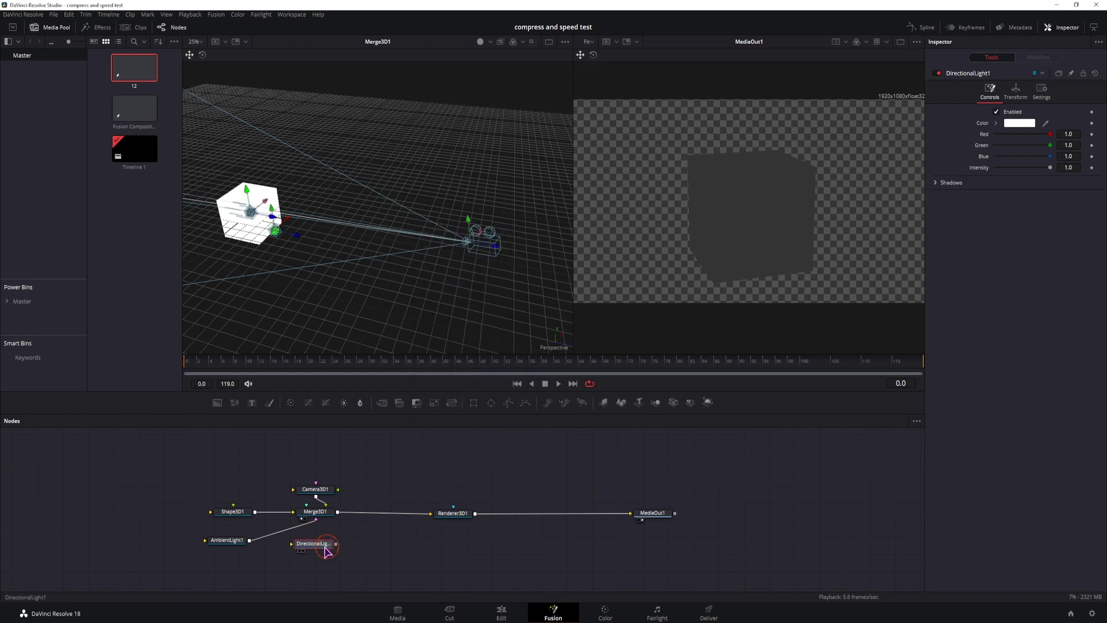
{"action": "left_click_drag", "start_coordinate": [274, 221], "coordinate": [406, 250]}
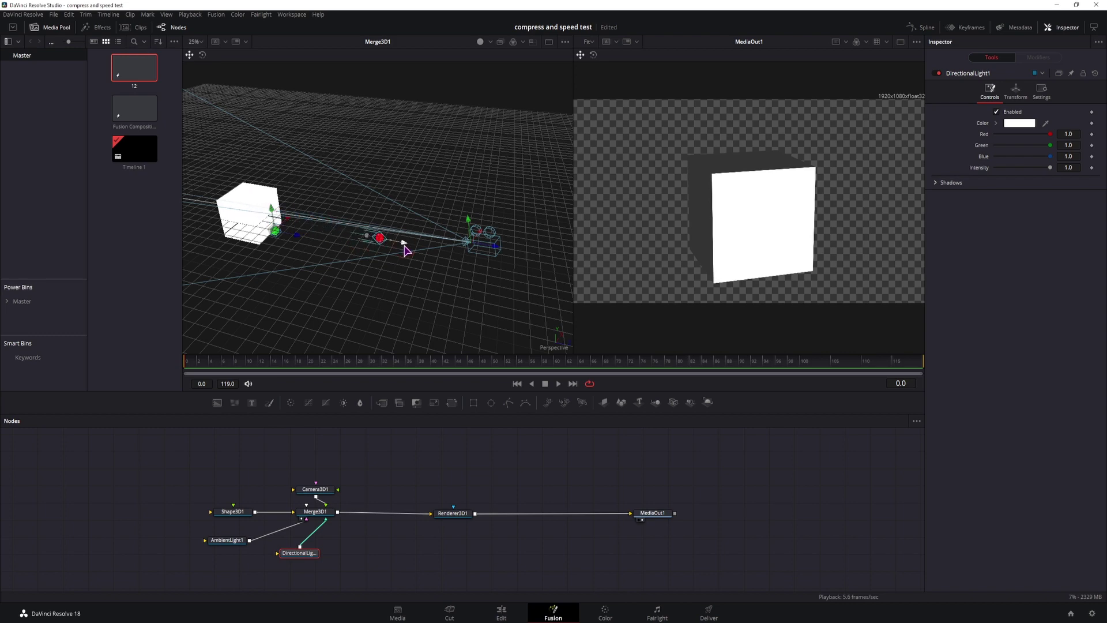
Shift the DirectionalLight1 node aside, make two copies of it, and connect the first copy to Merge3D1.
{"action": "left_click_drag", "start_coordinate": [380, 323], "coordinate": [403, 301]}
{"action": "left_click_drag", "start_coordinate": [308, 552], "coordinate": [292, 554]}
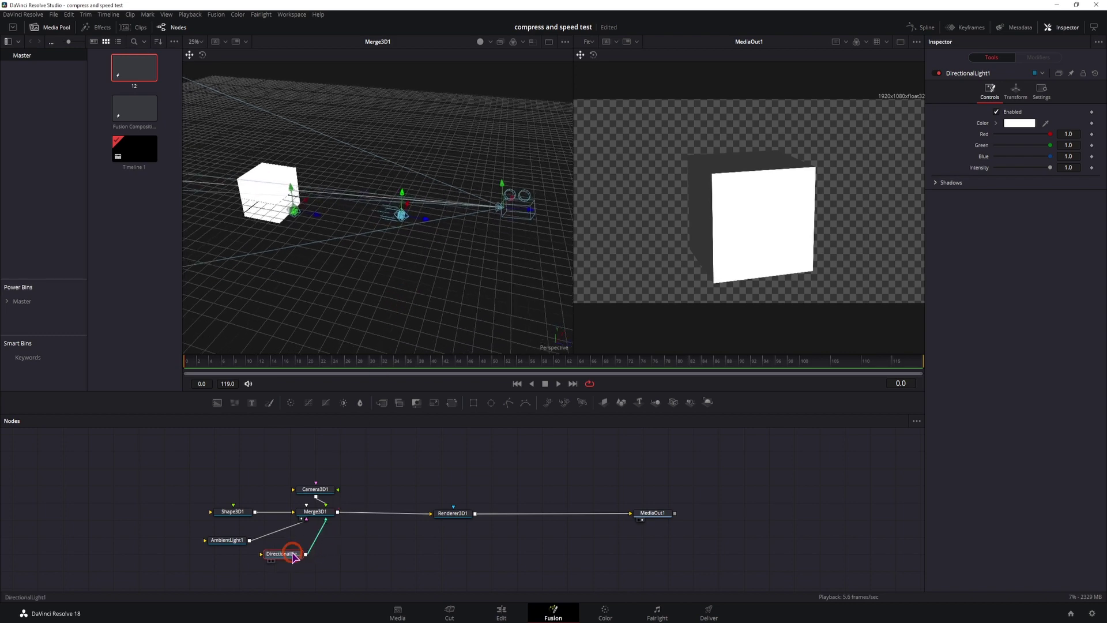
{"action": "key", "text": "ctrl+c"}
{"action": "left_click", "coordinate": [345, 560]}
{"action": "left_click_drag", "start_coordinate": [340, 562], "coordinate": [330, 513]}
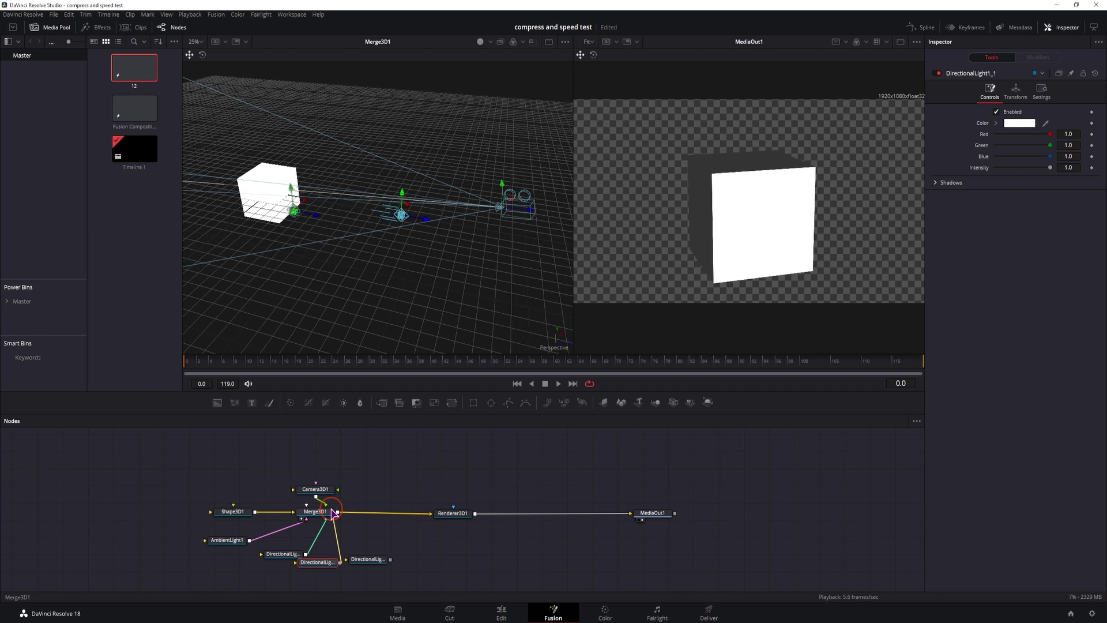
{"action": "left_click", "coordinate": [325, 563]}
Move the first light copy sideways to X -3.3224 and set its Y rotation to -36.5 so it lights the cube's side.
{"action": "left_click", "coordinate": [483, 242]}
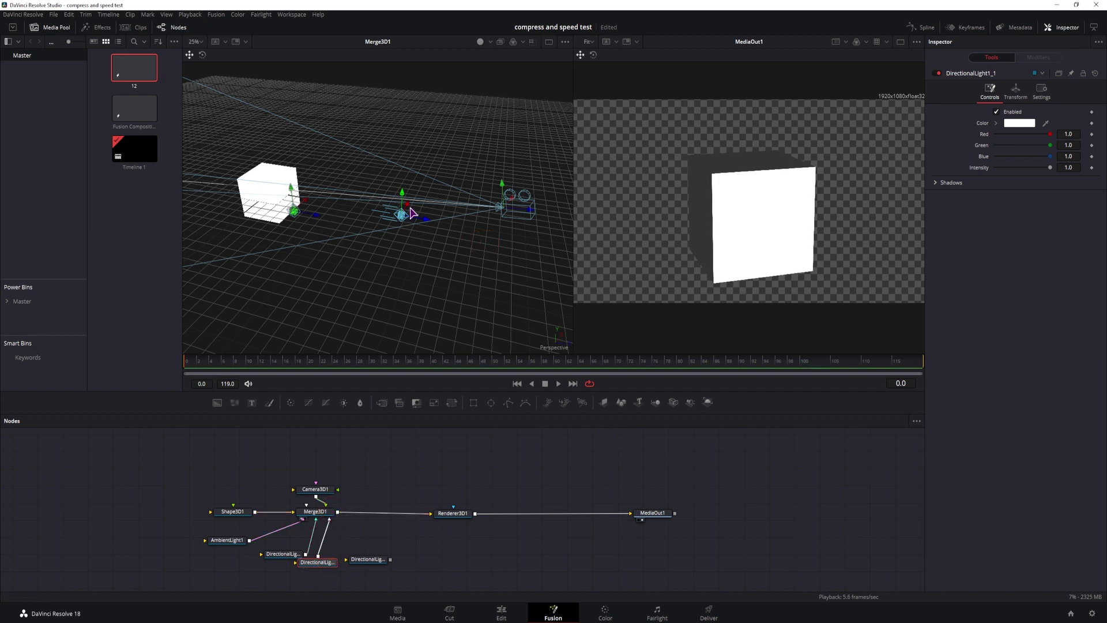
{"action": "left_click_drag", "start_coordinate": [407, 209], "coordinate": [339, 317]}
{"action": "left_click", "coordinate": [1015, 91]}
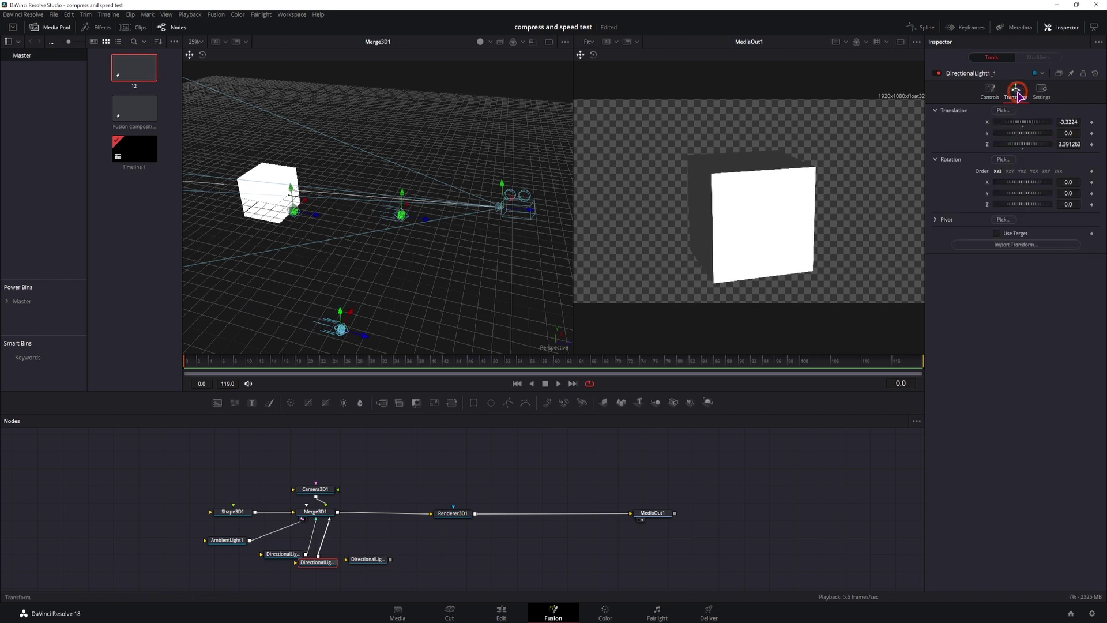
{"action": "mouse_move", "coordinate": [1006, 184]}
{"action": "left_mouse_down"}
{"action": "mouse_move", "coordinate": [1016, 186]}
{"action": "mouse_move", "coordinate": [1007, 191]}
{"action": "left_mouse_up"}
{"action": "double_click", "coordinate": [986, 183]}
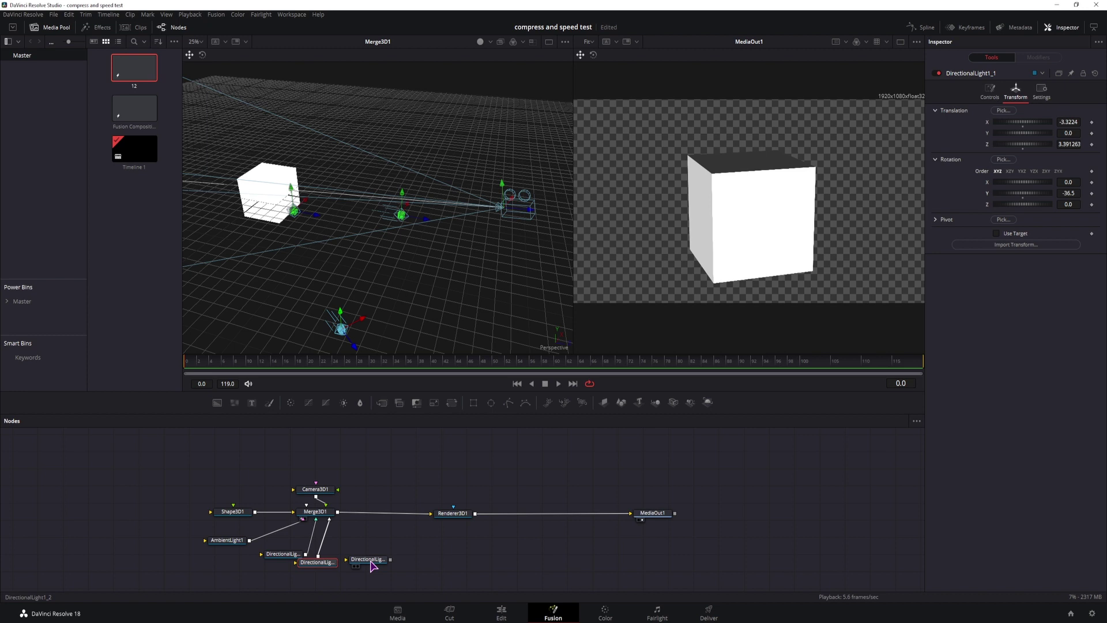
Raise the second light copy to Y 1.165068, connect it to Merge3D1, and tilt it to X rotation -31.3.
{"action": "left_click_drag", "start_coordinate": [372, 559], "coordinate": [395, 563]}
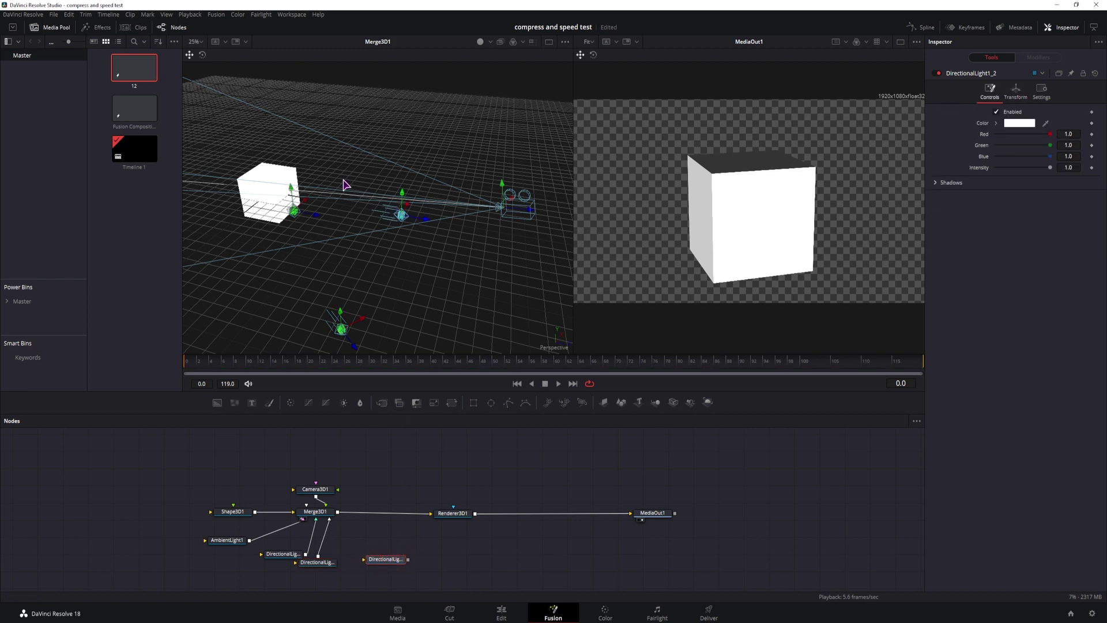
{"action": "left_click_drag", "start_coordinate": [406, 199], "coordinate": [405, 149]}
{"action": "left_click_drag", "start_coordinate": [408, 559], "coordinate": [327, 512]}
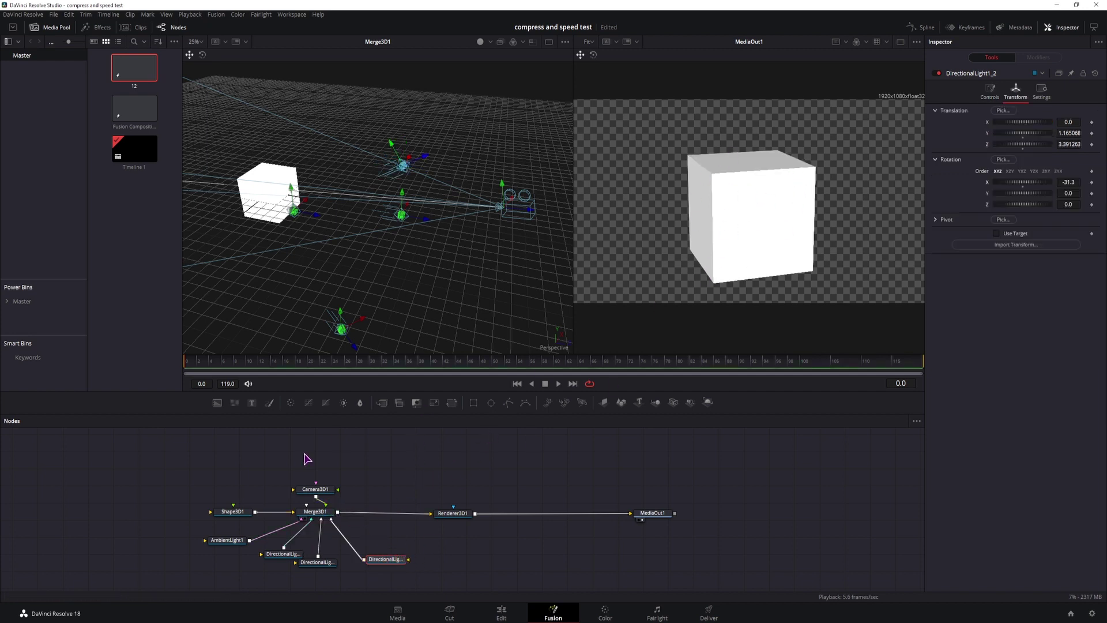
Add keyframes at frame 0 for the X, Y and Z rotation of Shape3D1.
{"action": "left_click", "coordinate": [233, 511]}
{"action": "left_click_drag", "start_coordinate": [184, 363], "coordinate": [180, 362]}
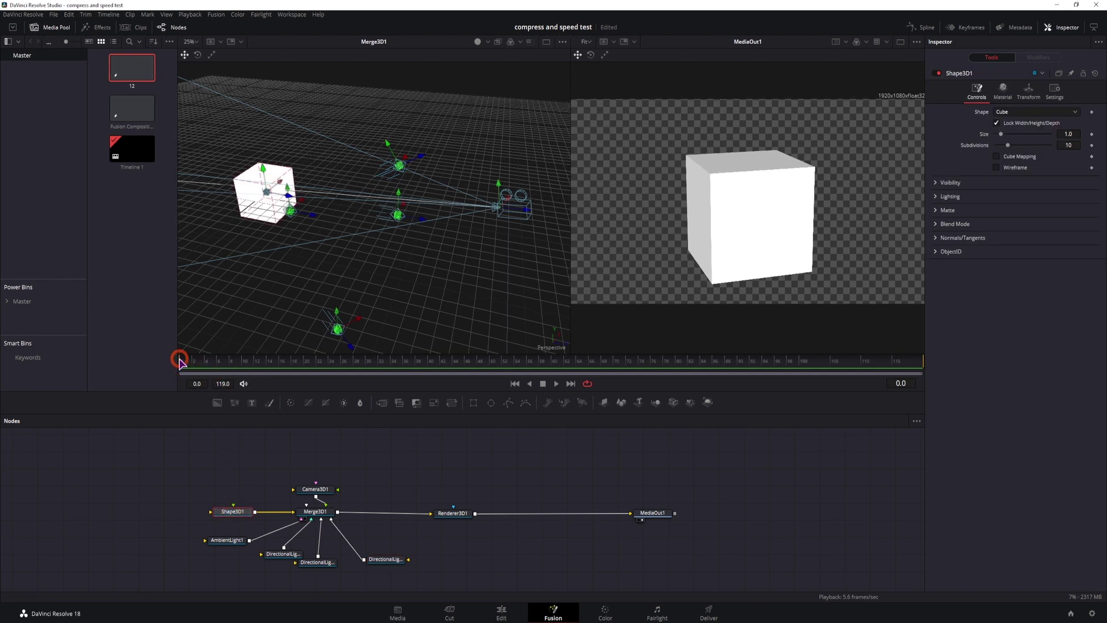
{"action": "left_click", "coordinate": [1029, 91]}
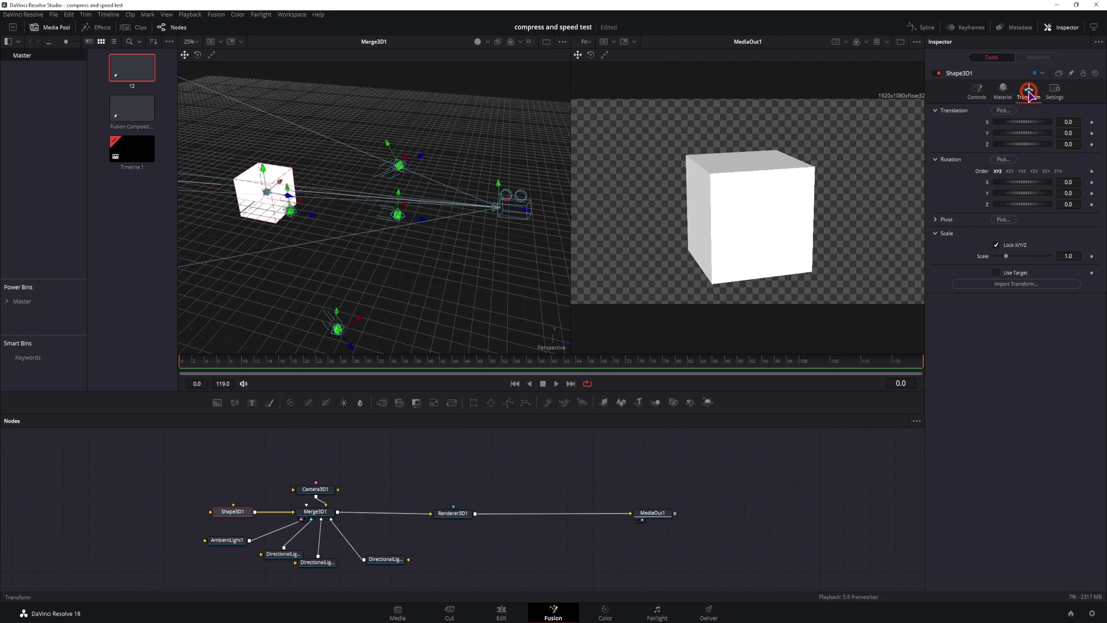
{"action": "left_click", "coordinate": [1092, 182]}
{"action": "left_click", "coordinate": [1092, 193]}
{"action": "left_click", "coordinate": [1091, 204]}
{"action": "left_click", "coordinate": [1019, 196]}
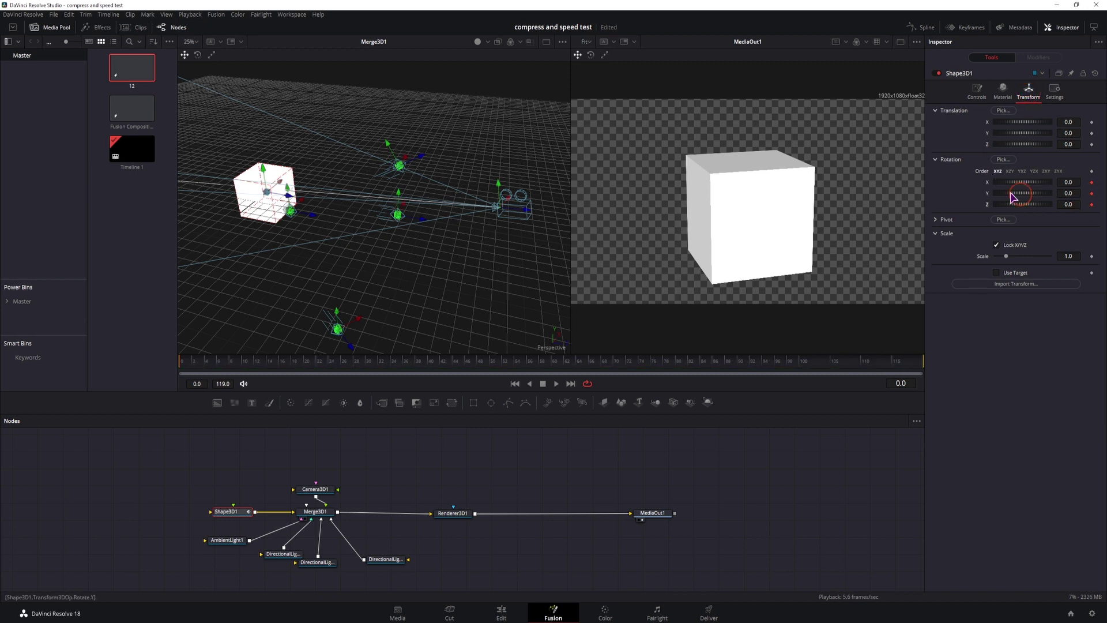
At frame 119, set the cube's rotation to X 180, Y -180 and Z 180.
{"action": "left_click", "coordinate": [922, 364]}
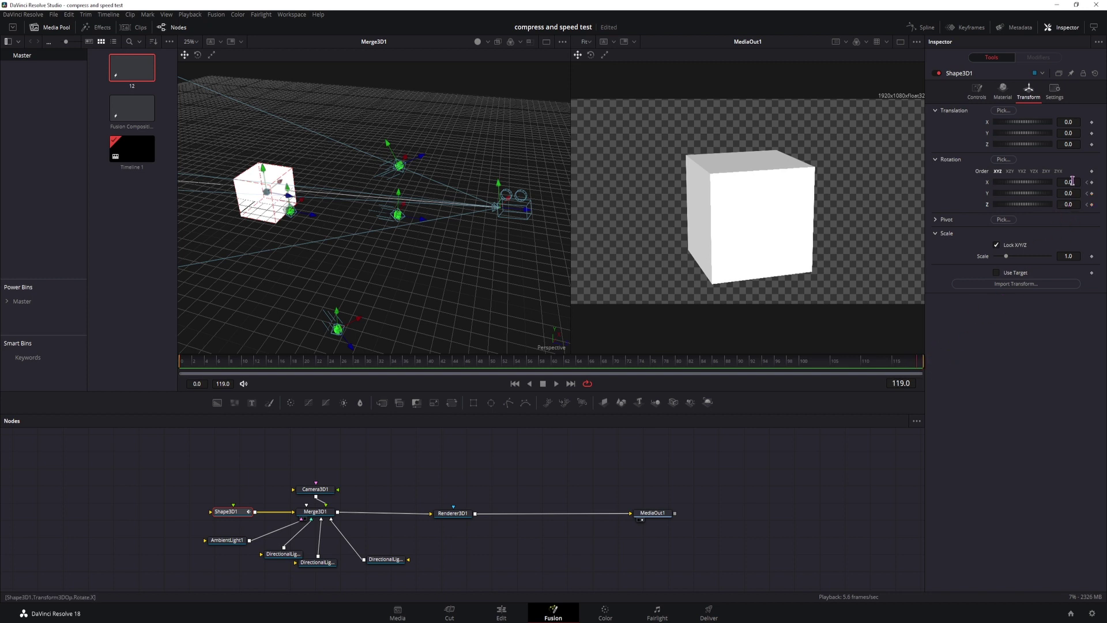
{"action": "type", "text": "180"}
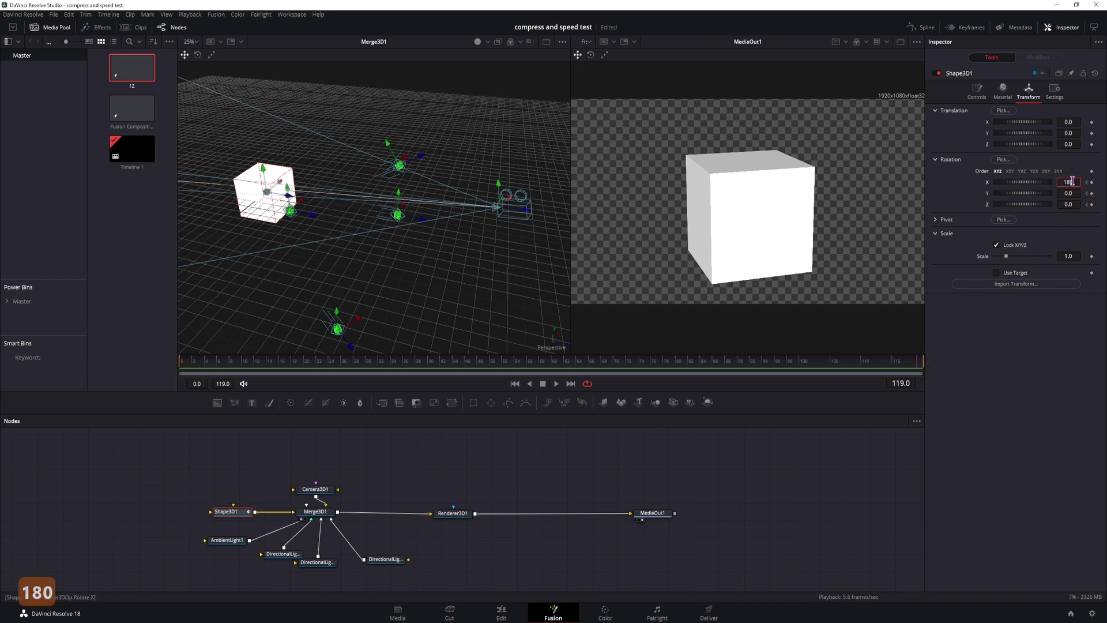
{"action": "left_click", "coordinate": [1081, 192]}
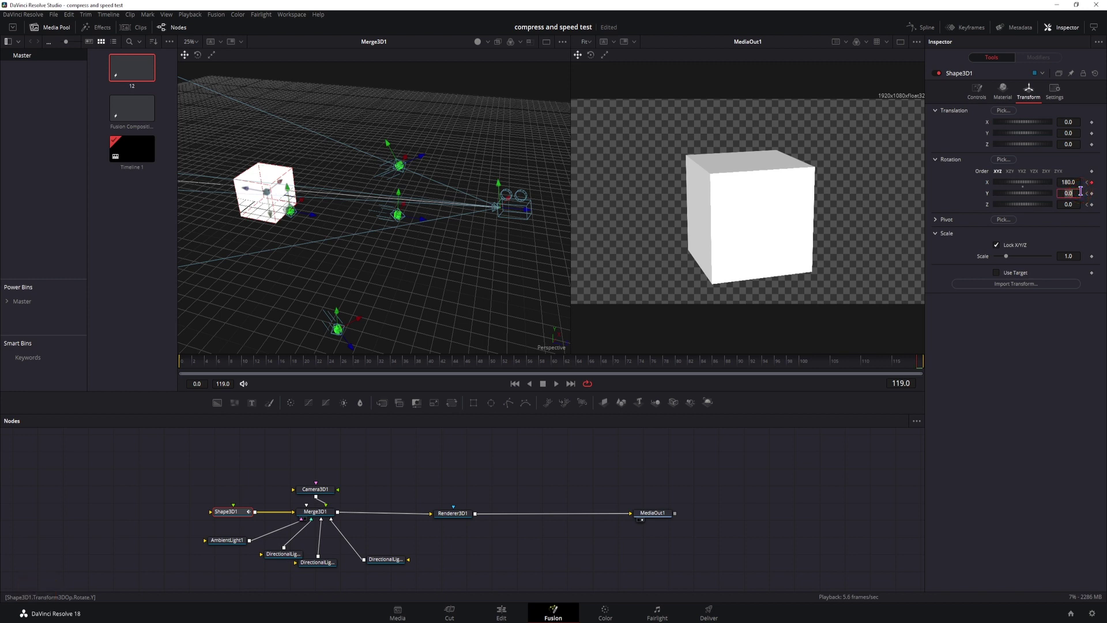
{"action": "type", "text": "-180"}
{"action": "left_click", "coordinate": [1079, 203]}
{"action": "type", "text": "180"}
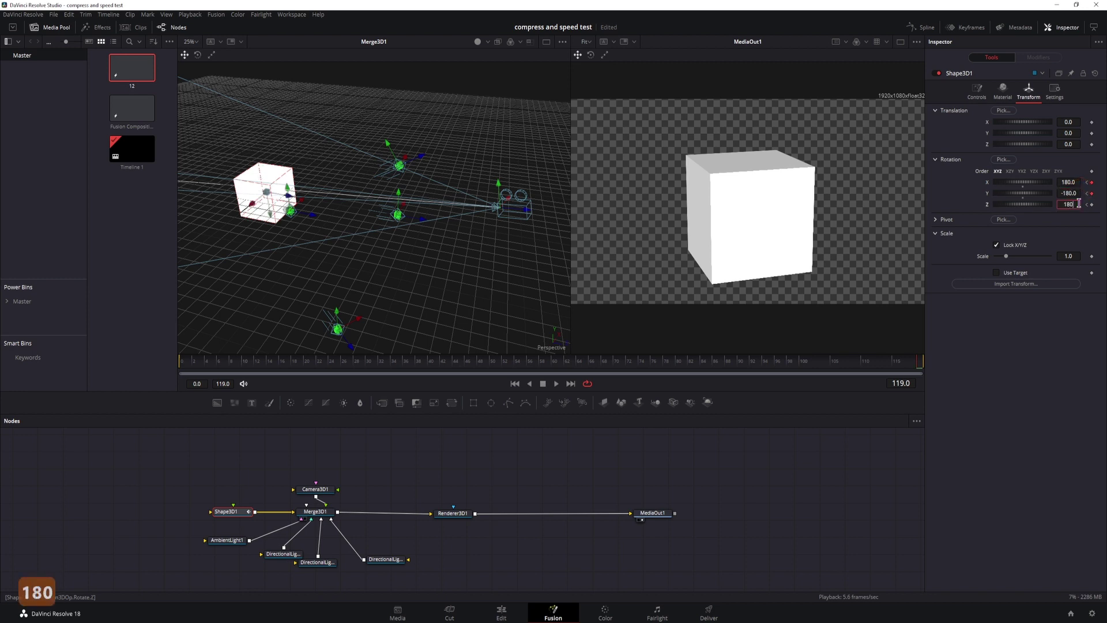
{"action": "left_click", "coordinate": [1055, 352]}
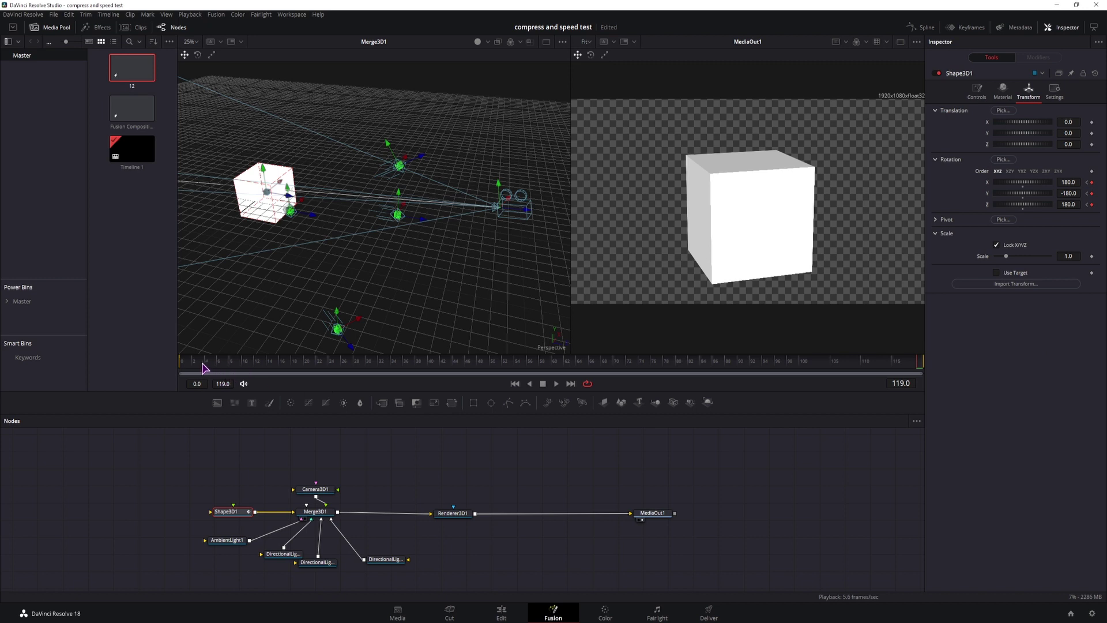
Open the Spline editor and display the X, Y and Z rotation curves of Shape3D1 fitted to the graph.
{"action": "left_click", "coordinate": [925, 27]}
{"action": "left_click_drag", "start_coordinate": [240, 517], "coordinate": [235, 513]}
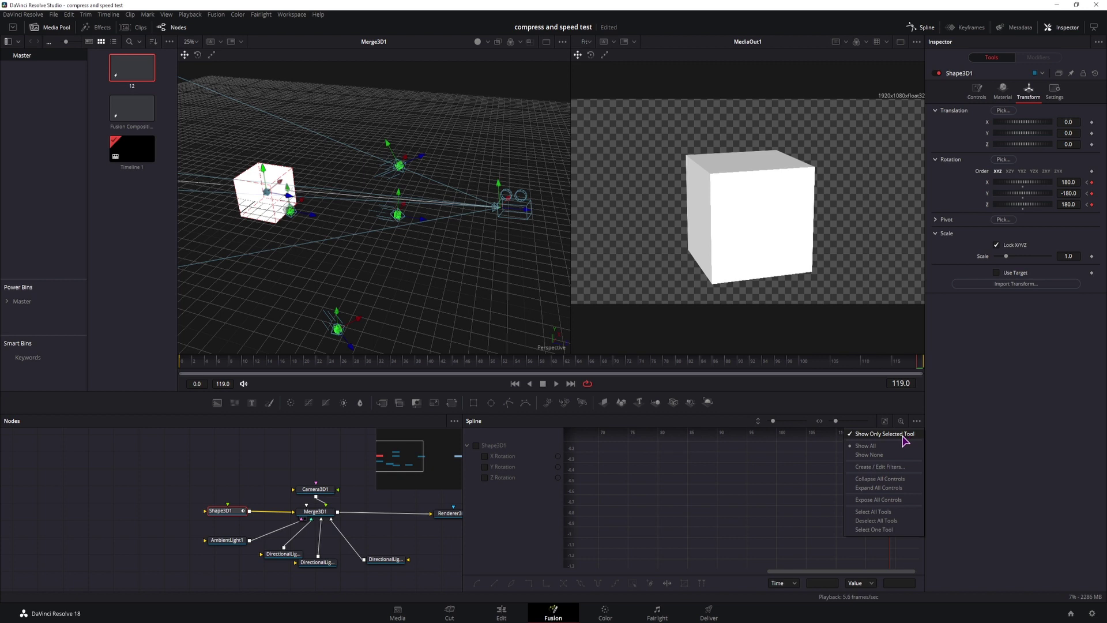
{"action": "left_click", "coordinate": [881, 446]}
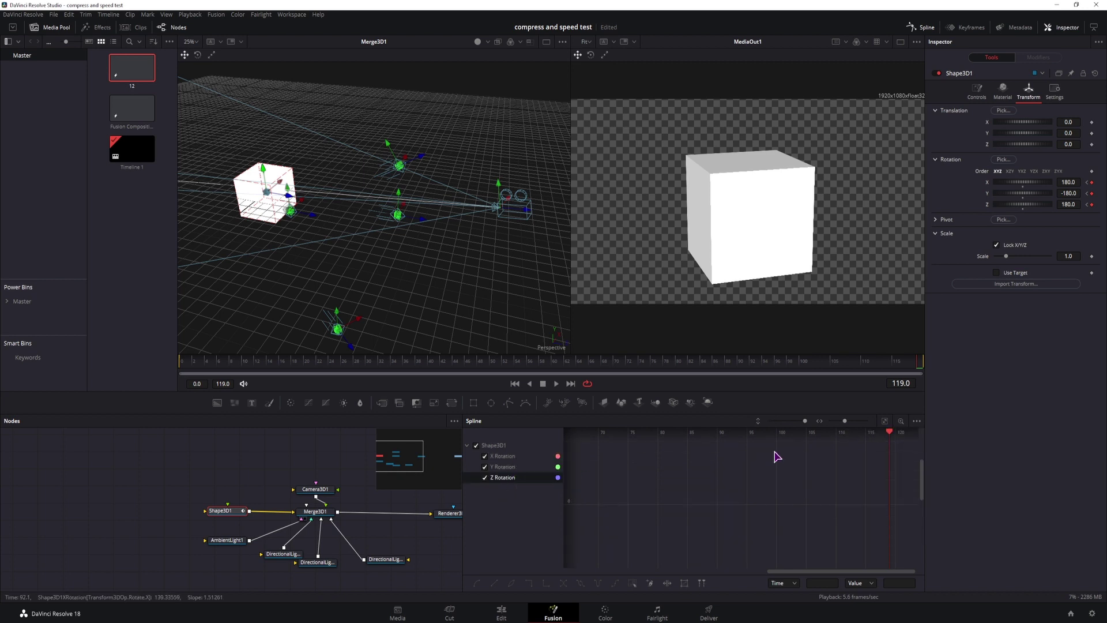
{"action": "left_click", "coordinate": [885, 421]}
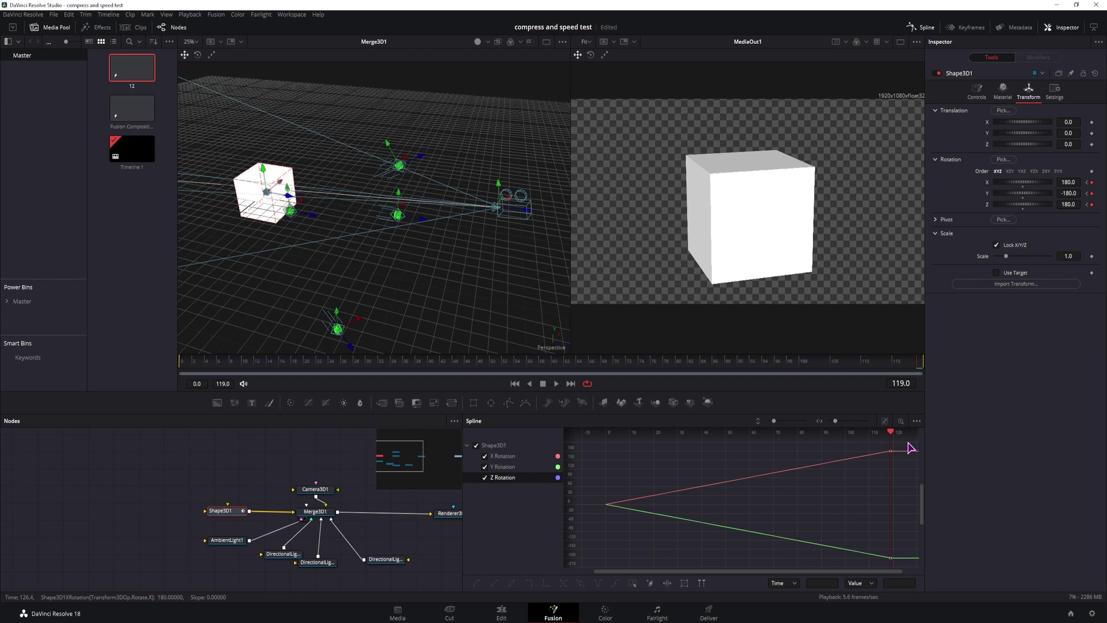
Select all rotation keyframes in the graph and apply Set Relative to them.
{"action": "left_click_drag", "start_coordinate": [908, 442], "coordinate": [580, 567]}
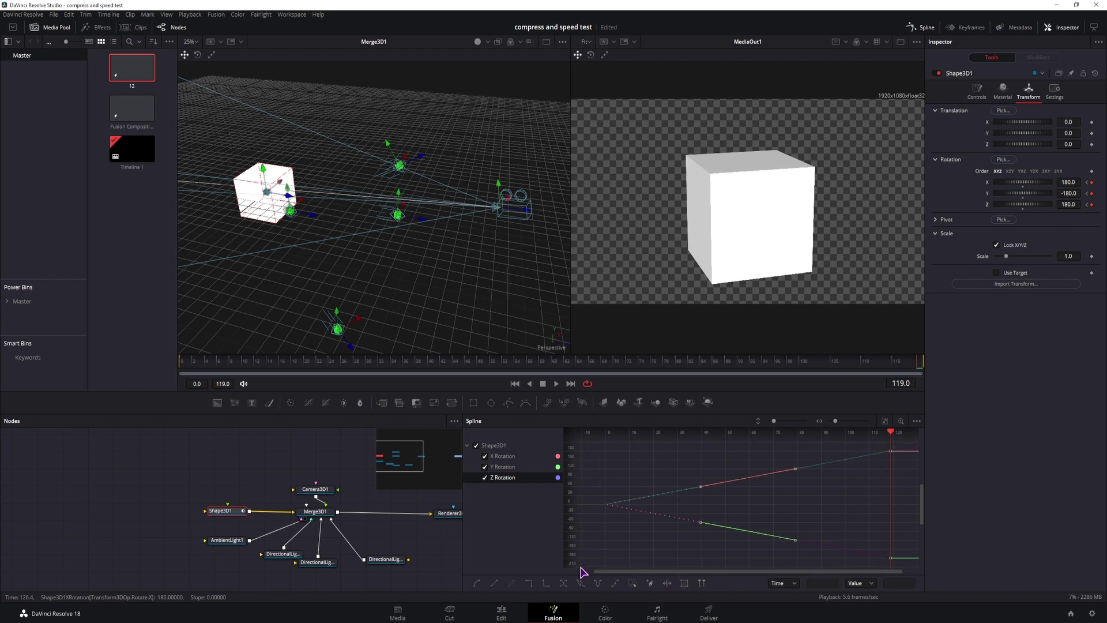
{"action": "left_click", "coordinate": [616, 584]}
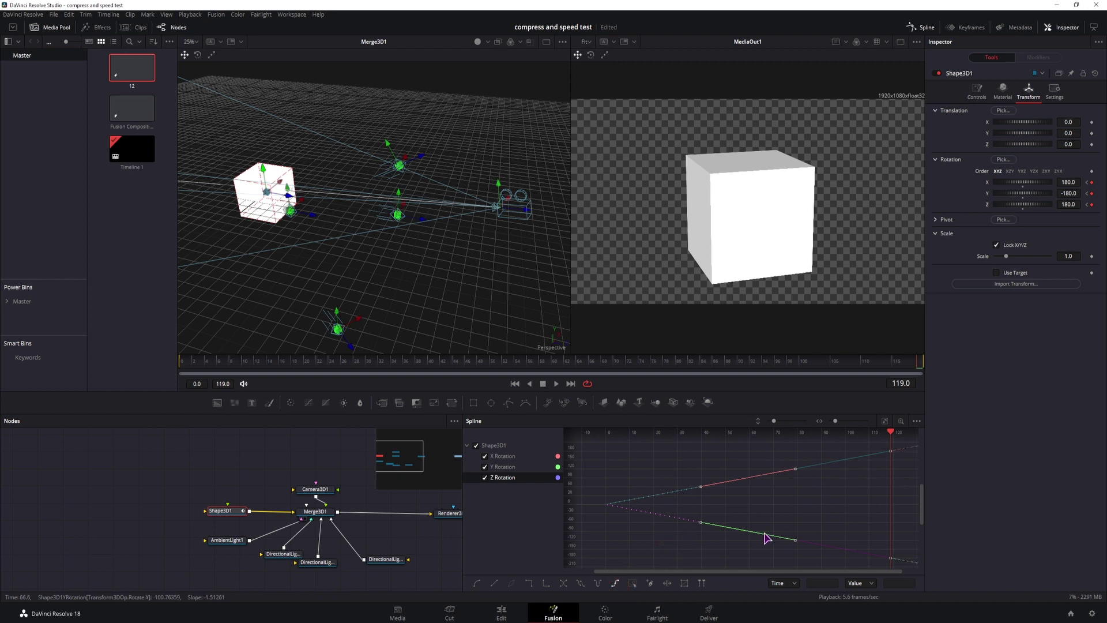
{"action": "left_click_drag", "start_coordinate": [755, 570], "coordinate": [773, 571]}
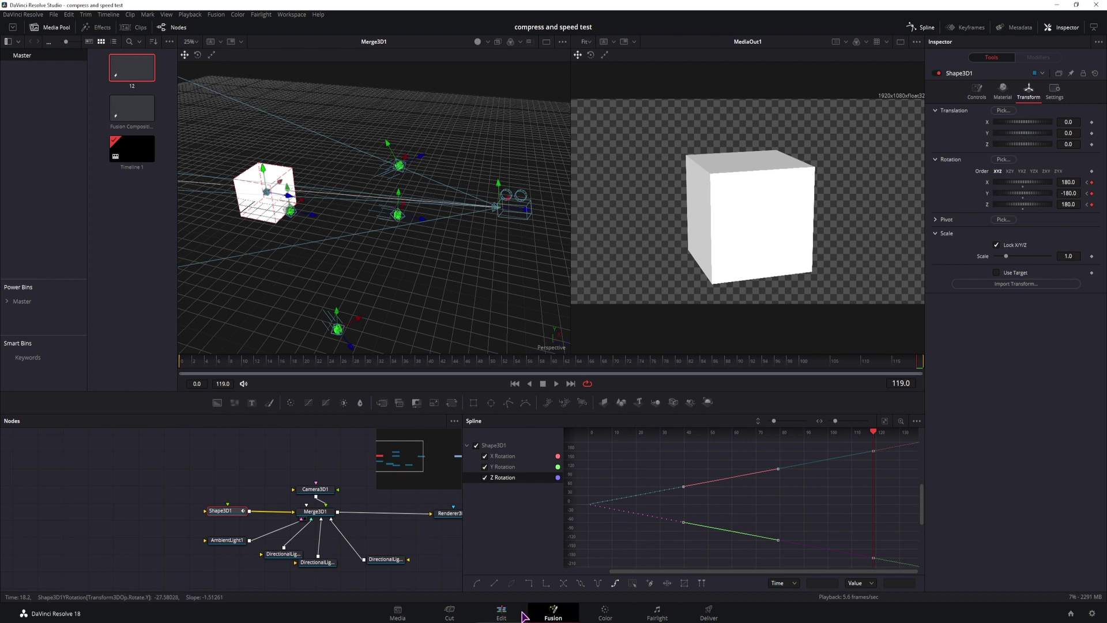
Switch to the Edit page and play clip 12 to review the rotating cube.
{"action": "left_click", "coordinate": [501, 613]}
{"action": "key", "text": "Home"}
{"action": "key", "text": "space"}
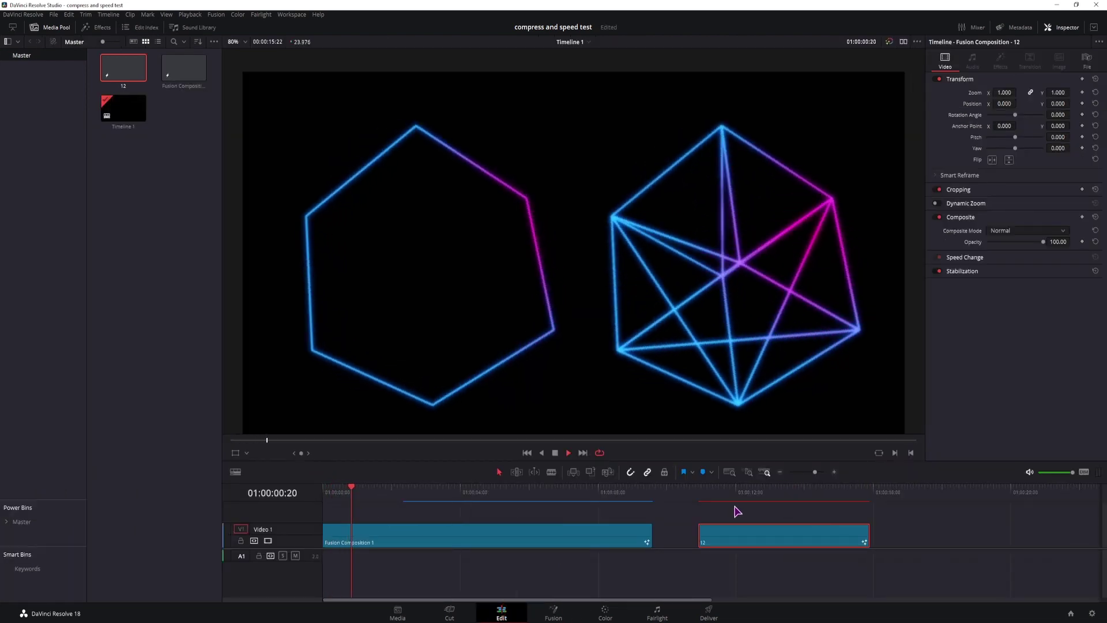
{"action": "left_click", "coordinate": [815, 505]}
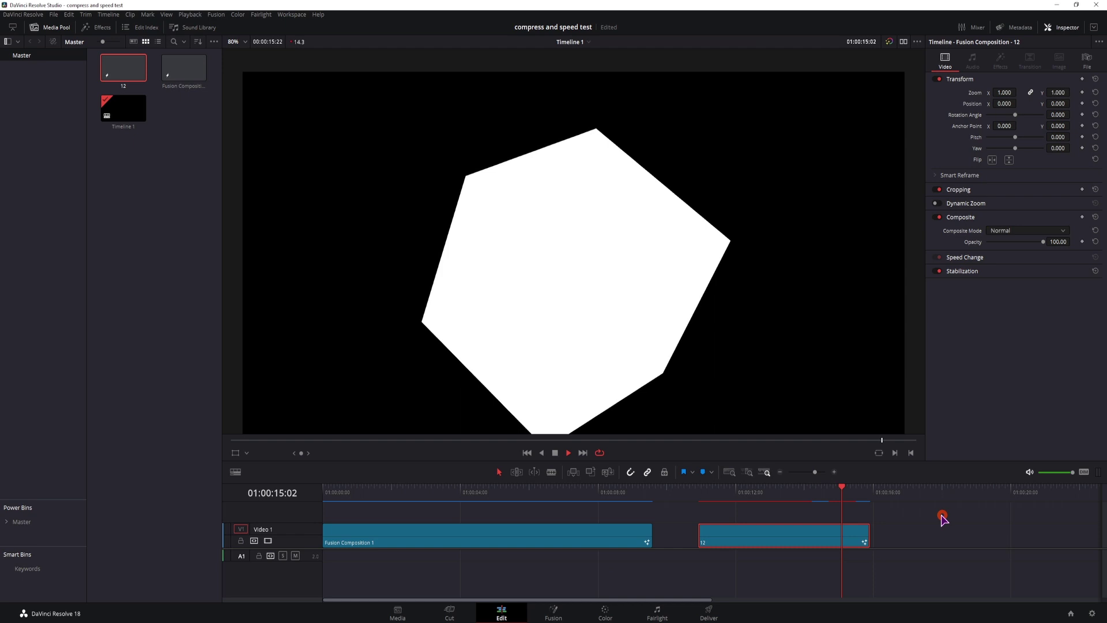
{"action": "left_click_drag", "start_coordinate": [942, 519], "coordinate": [808, 519]}
{"action": "key", "text": "space"}
{"action": "key", "text": "space"}
{"action": "key", "text": "space"}
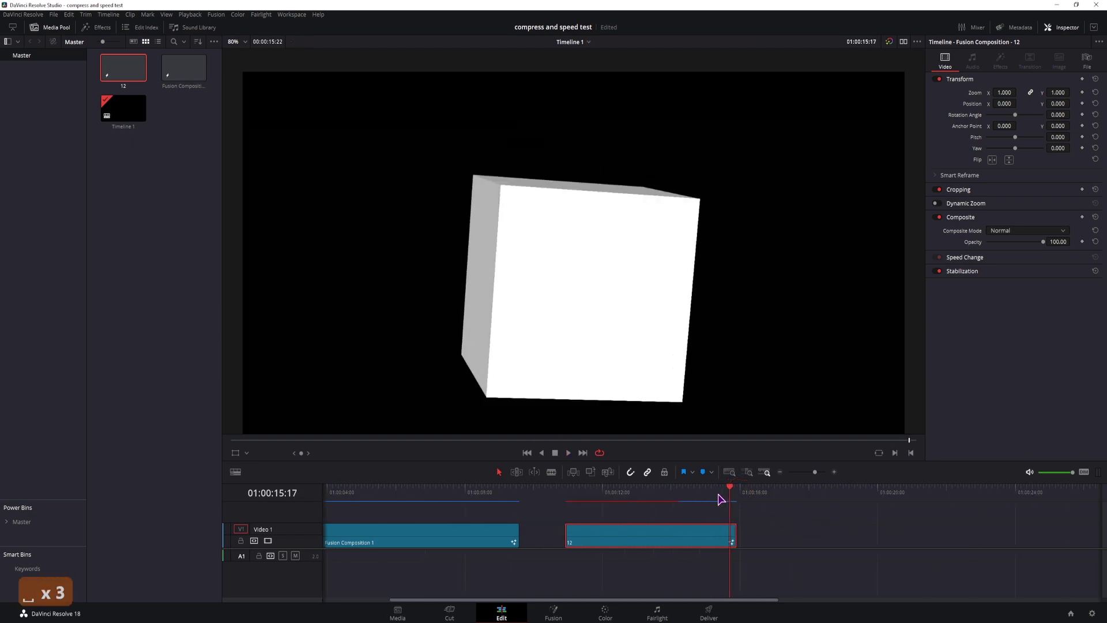
{"action": "key", "text": "space"}
Extend the end of clip 12 to about 22:15 on the timeline and play across its previous end.
{"action": "key", "text": "space"}
{"action": "left_click", "coordinate": [721, 497]}
{"action": "left_click_drag", "start_coordinate": [734, 536], "coordinate": [967, 536]}
{"action": "key", "text": "space"}
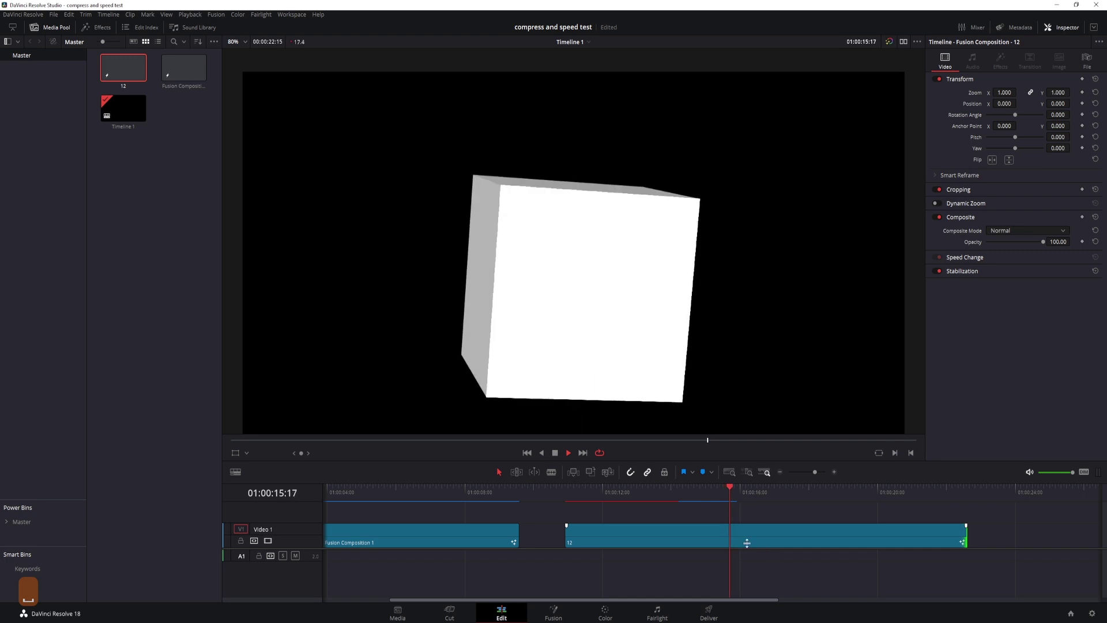
{"action": "left_click", "coordinate": [726, 495]}
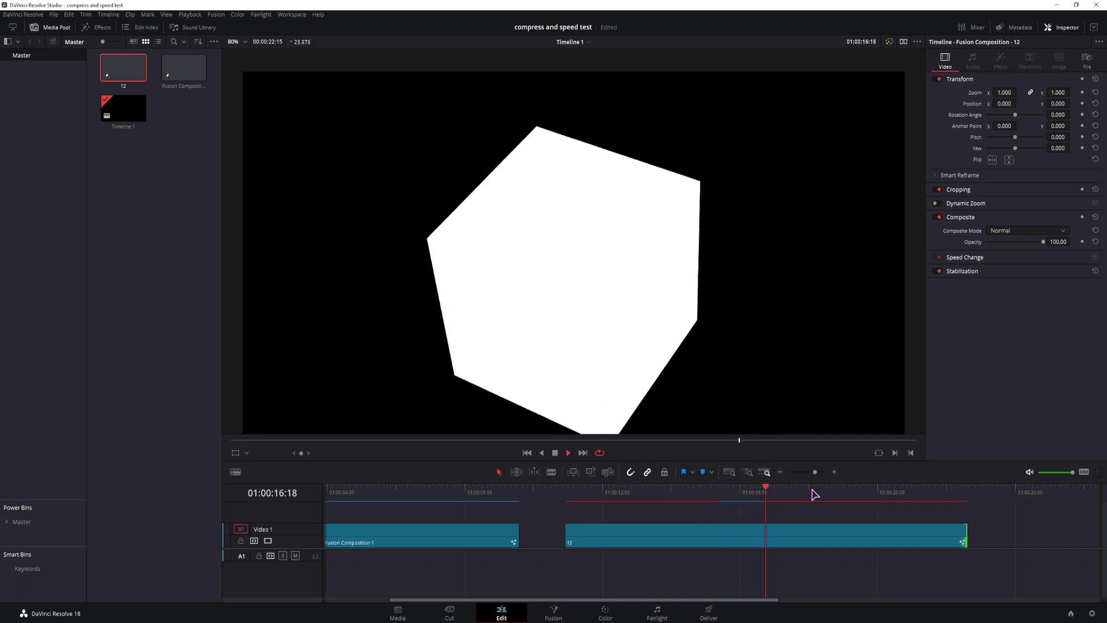
{"action": "key", "text": "space"}
Open clip 12 in Fusion, go to frame 50, and bring the node chain up to MediaOut1 into view.
{"action": "left_click", "coordinate": [739, 495]}
{"action": "left_click", "coordinate": [735, 538]}
{"action": "key", "text": "shift+5"}
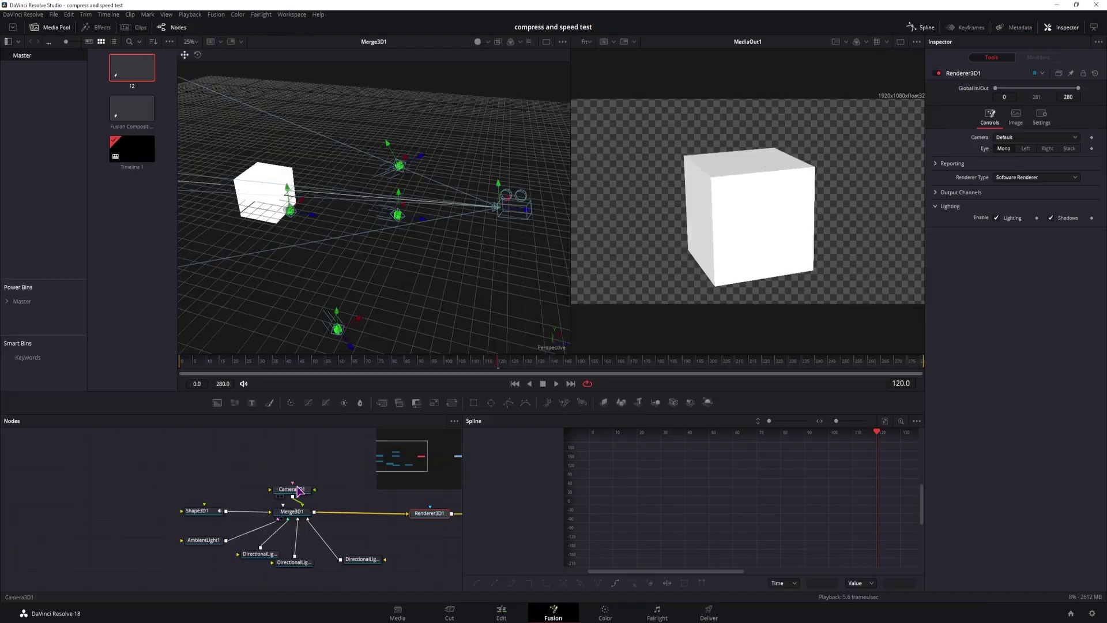
{"action": "left_click_drag", "start_coordinate": [385, 369], "coordinate": [315, 366]}
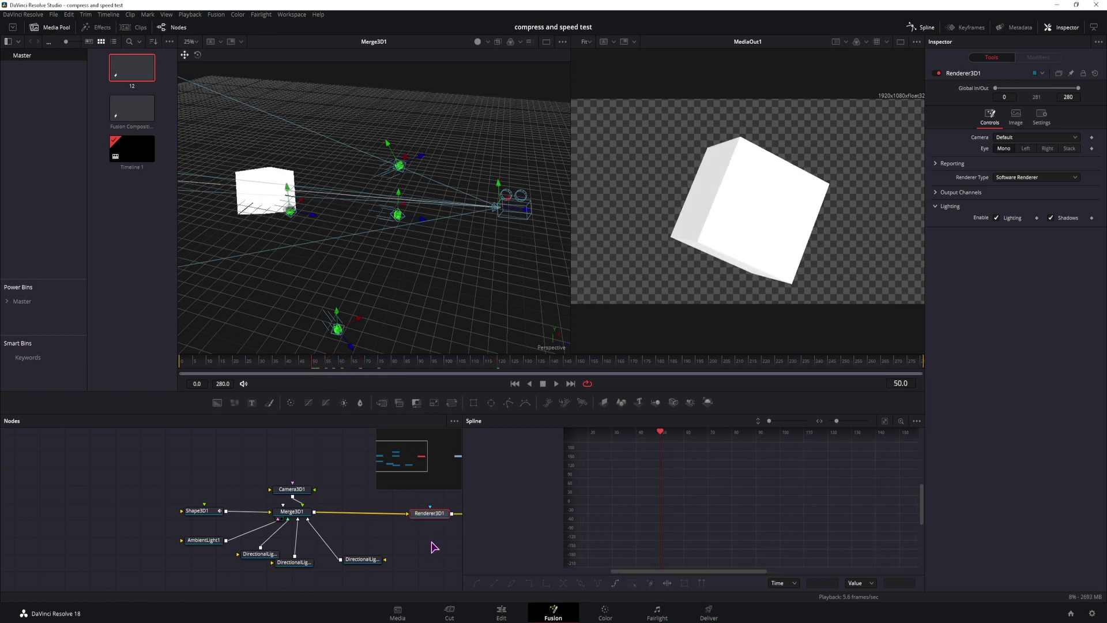
{"action": "left_click_drag", "start_coordinate": [432, 543], "coordinate": [237, 547]}
Enable Wireframe in the Shape3D1 controls.
{"action": "left_click", "coordinate": [248, 519]}
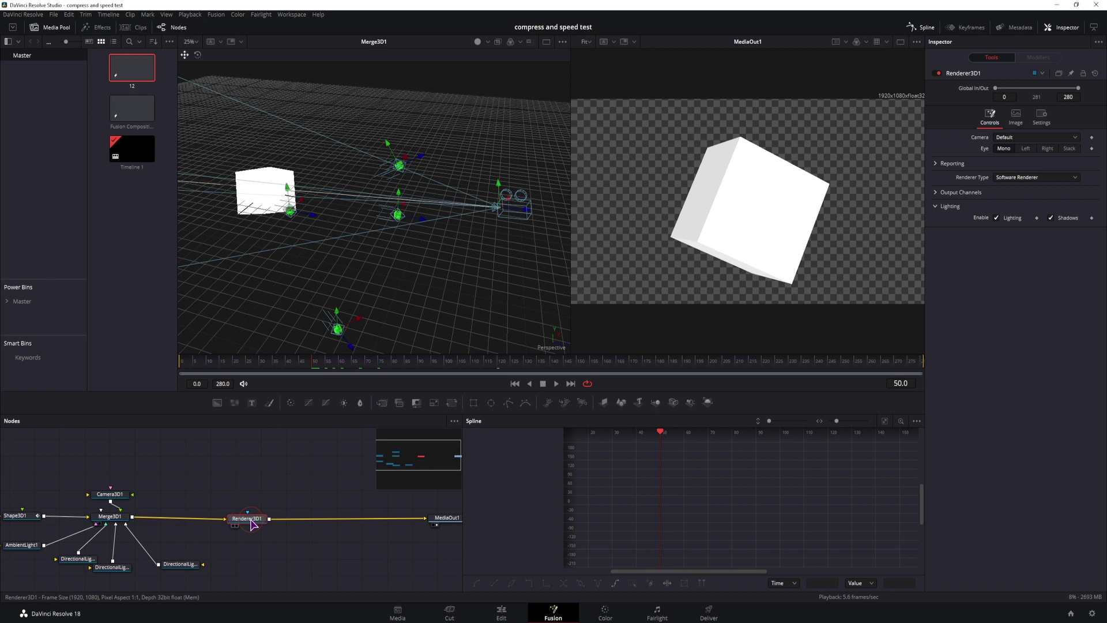
{"action": "left_click", "coordinate": [16, 519]}
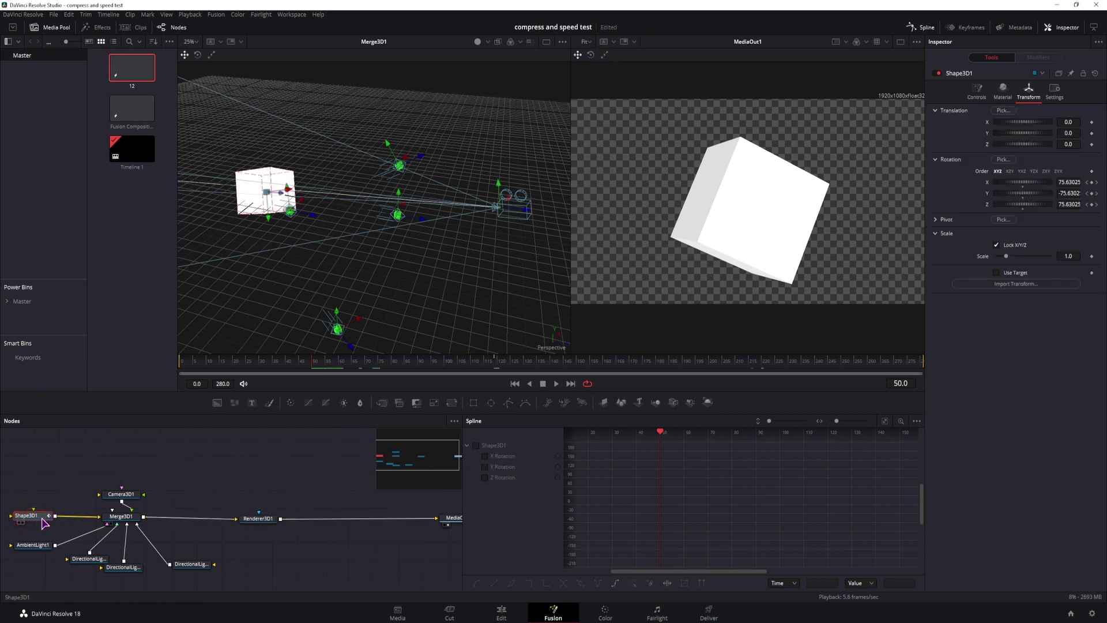
{"action": "left_click", "coordinate": [977, 91]}
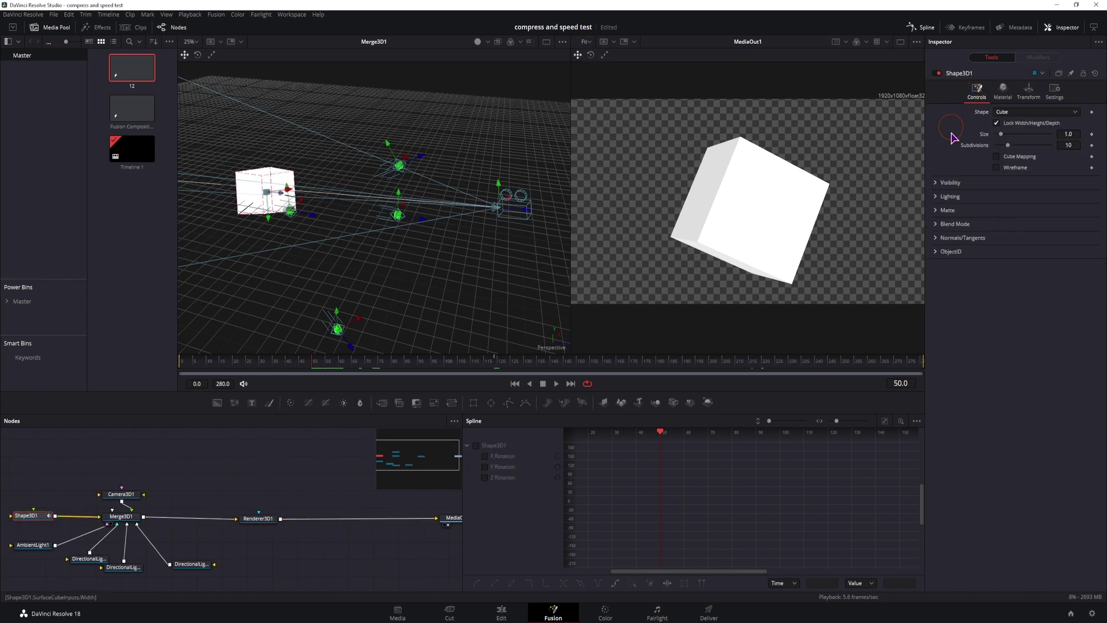
{"action": "left_click", "coordinate": [997, 168]}
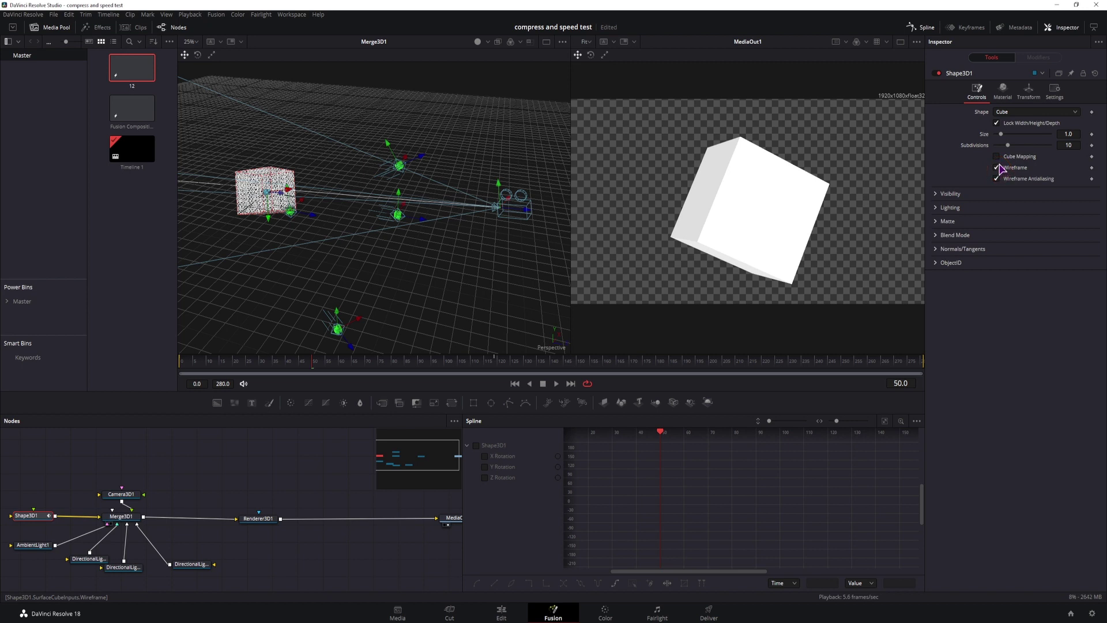
Set the Renderer3D1 renderer type to OpenGL Renderer.
{"action": "left_click", "coordinate": [263, 522]}
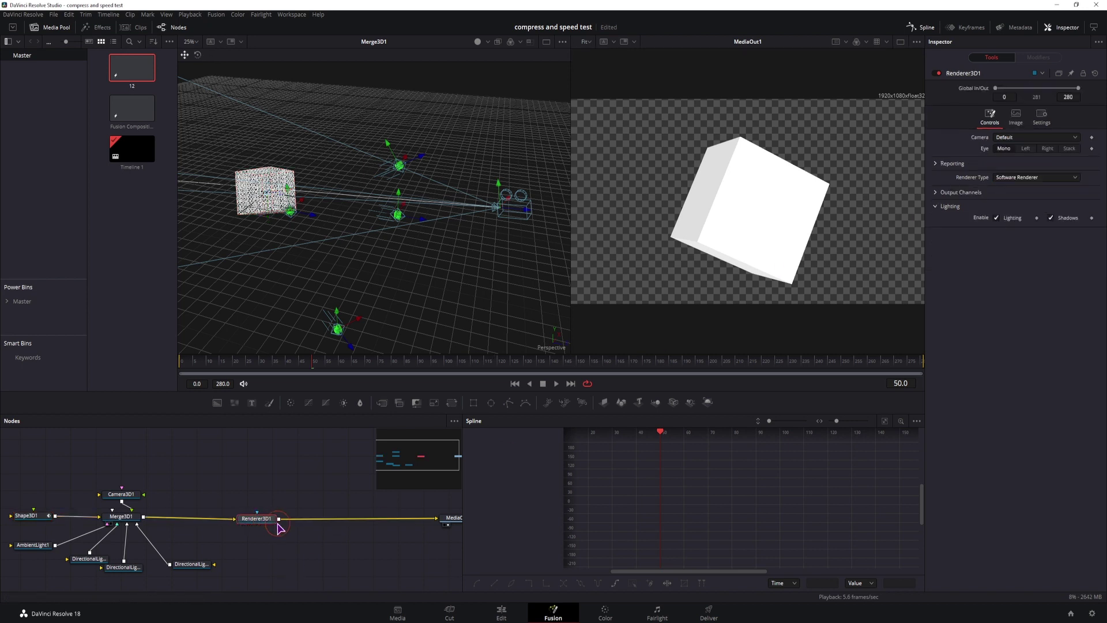
{"action": "left_click", "coordinate": [1033, 177]}
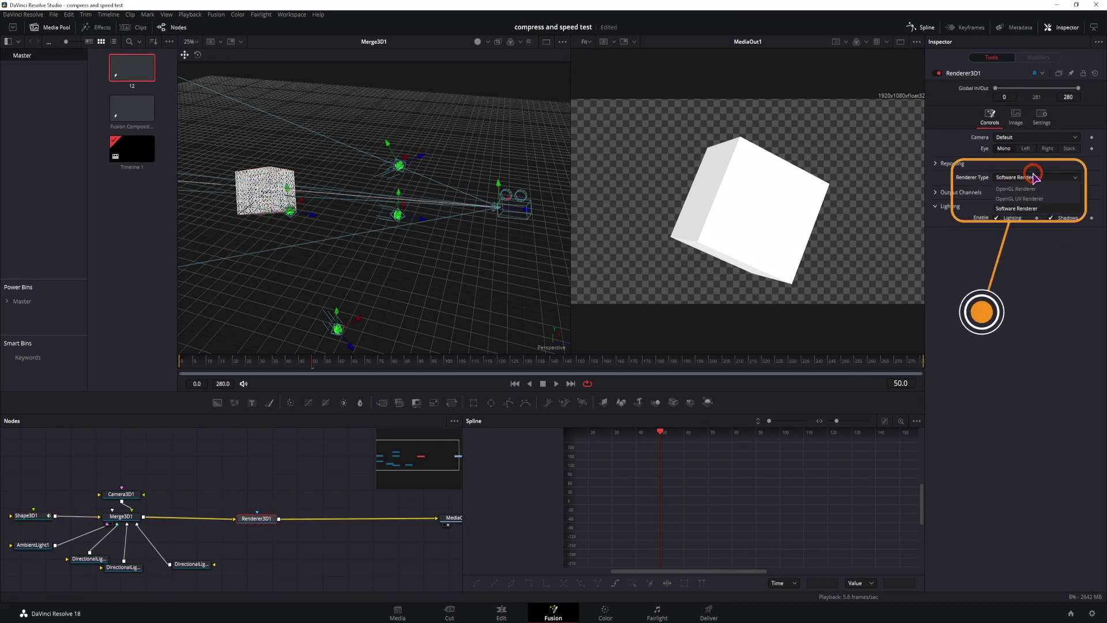
{"action": "left_click", "coordinate": [1016, 189]}
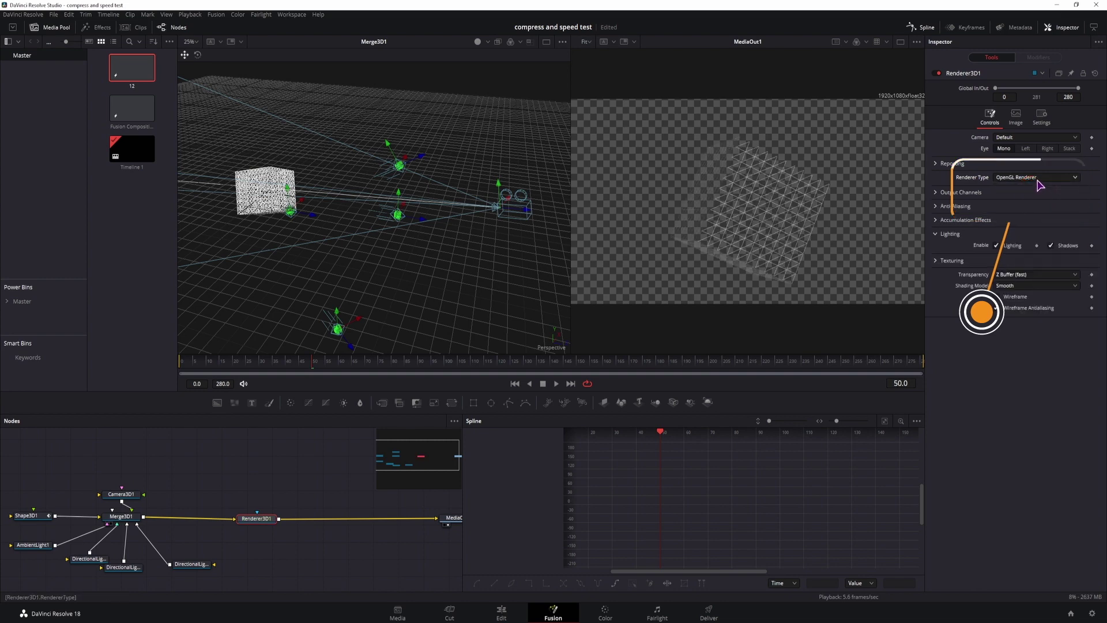
Turn off Wireframe on Shape3D1 and try the Wireframe option on Renderer3D1 instead.
{"action": "left_click", "coordinate": [26, 516]}
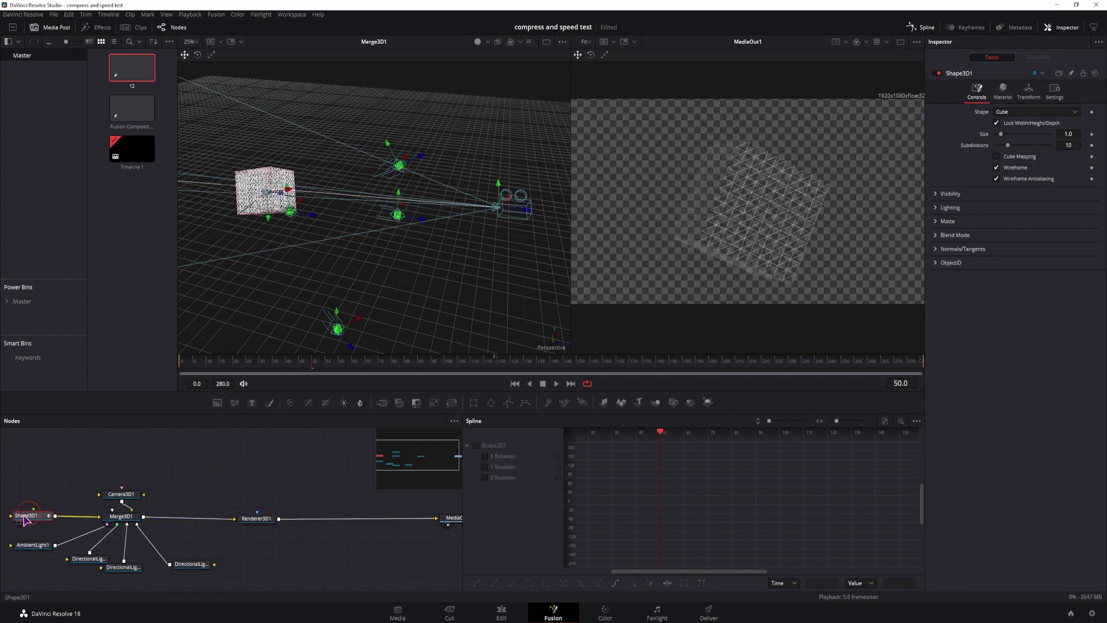
{"action": "left_click", "coordinate": [997, 167]}
{"action": "left_click", "coordinate": [257, 518]}
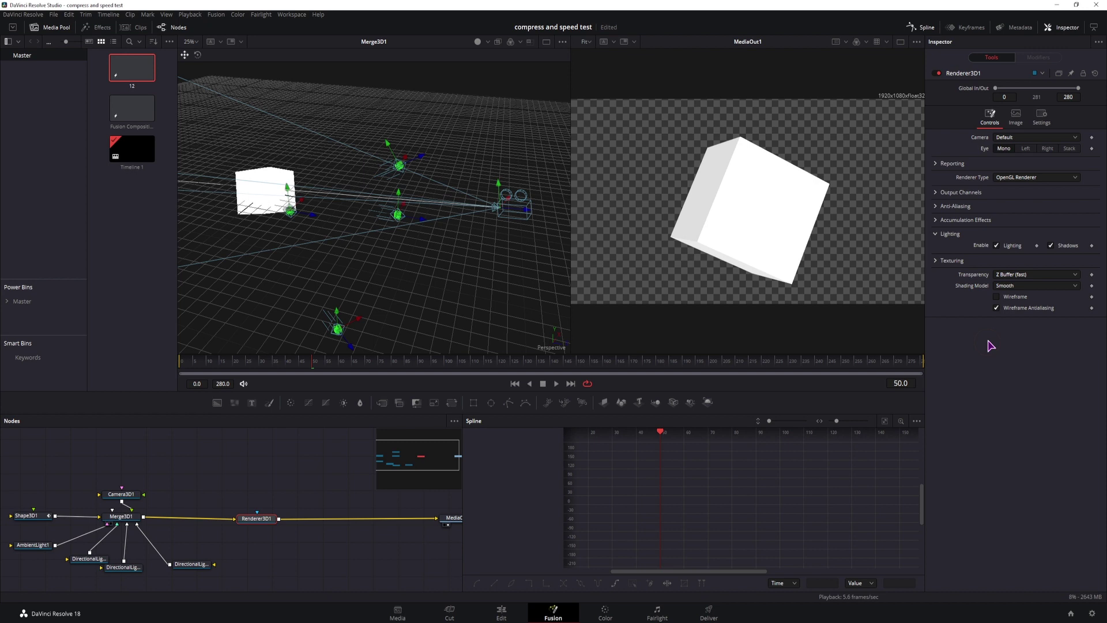
{"action": "left_click", "coordinate": [996, 297]}
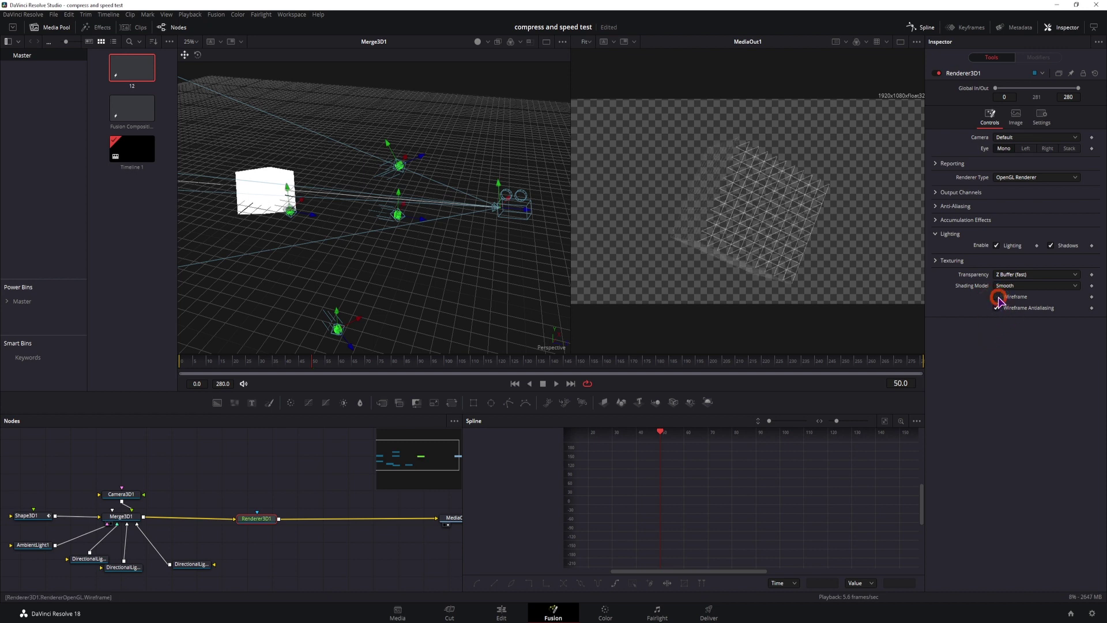
{"action": "left_click", "coordinate": [997, 297]}
Enable Wireframe on the Shape3D1 cube again and reduce its subdivisions to 1.
{"action": "left_click", "coordinate": [32, 515]}
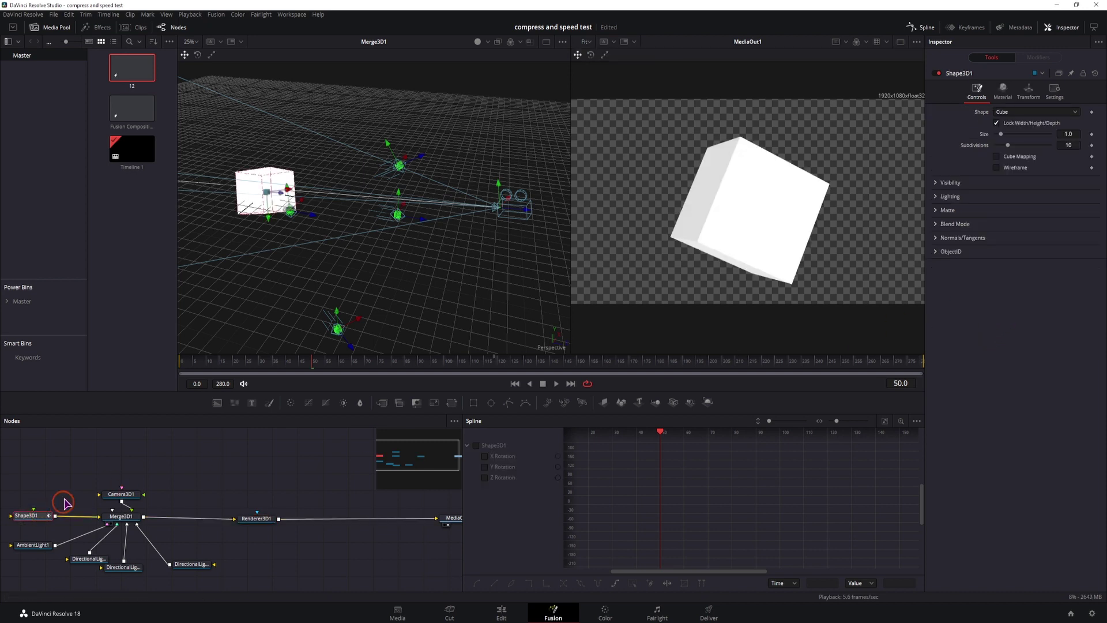
{"action": "left_click", "coordinate": [997, 168]}
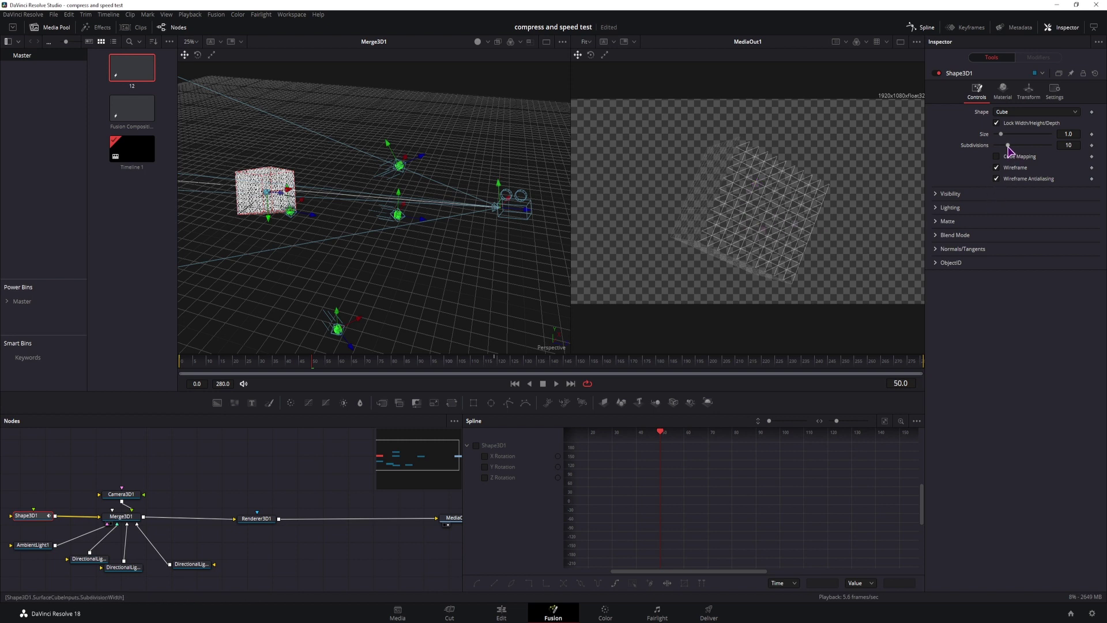
{"action": "left_click_drag", "start_coordinate": [1008, 146], "coordinate": [994, 146]}
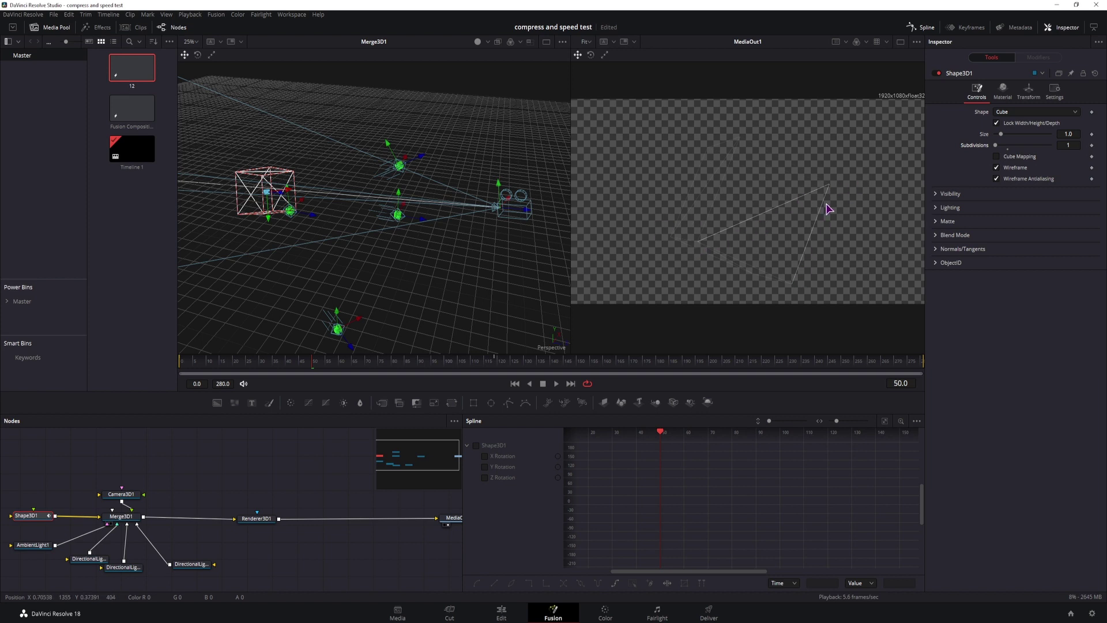
Add a Spot Light node to the 3D scene beside the other lights feeding Merge3D1.
{"action": "left_click", "coordinate": [260, 540]}
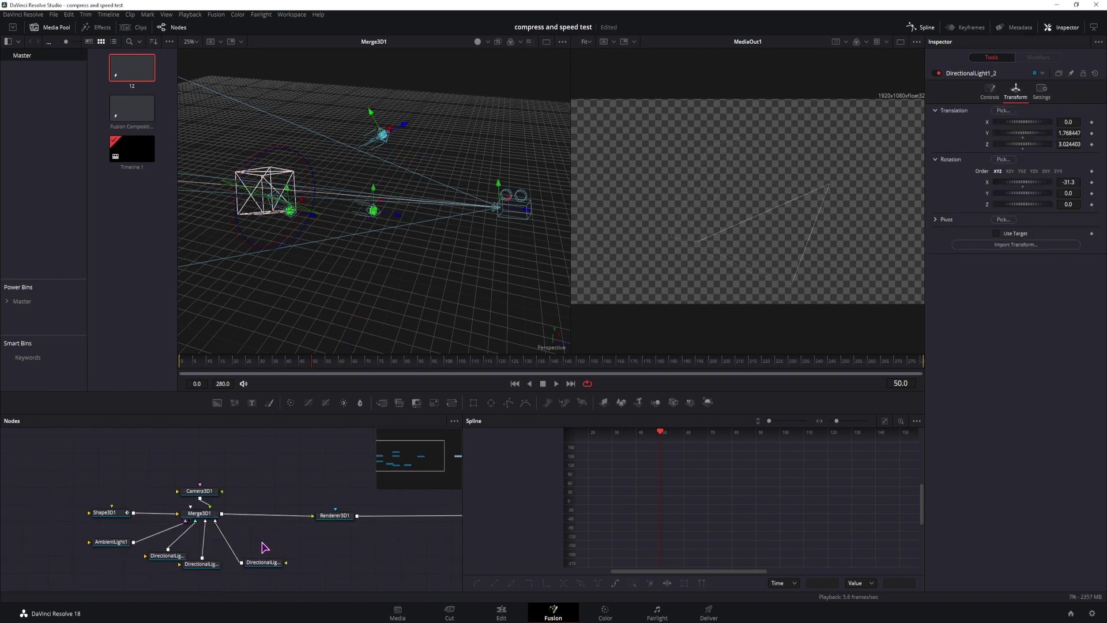
{"action": "key", "text": "ctrl+space"}
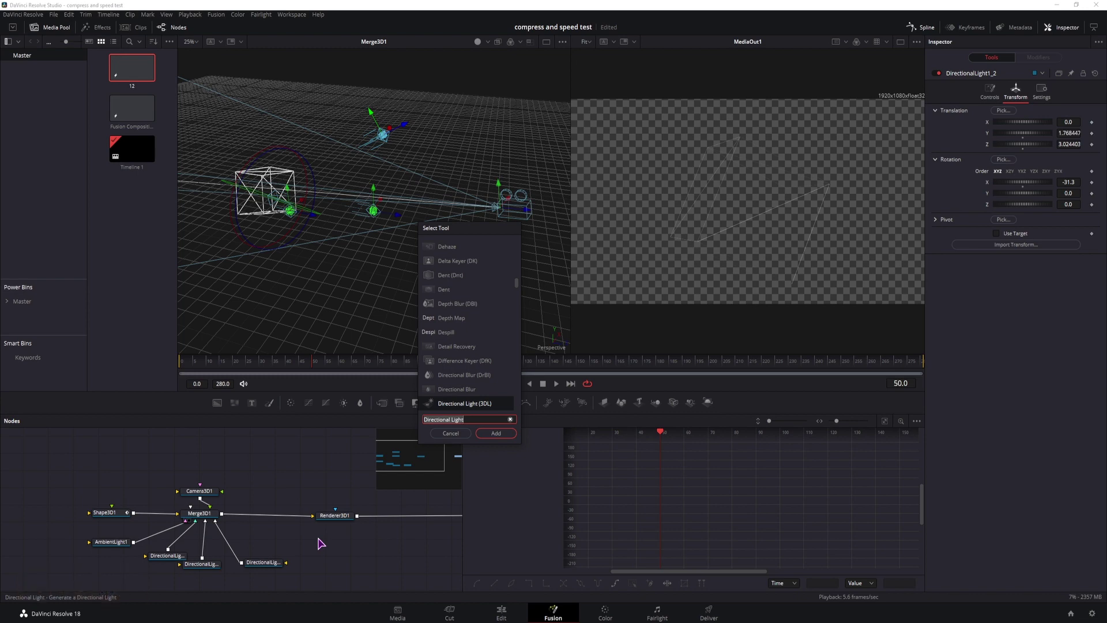
{"action": "type", "text": "spo"}
{"action": "key", "text": "Return"}
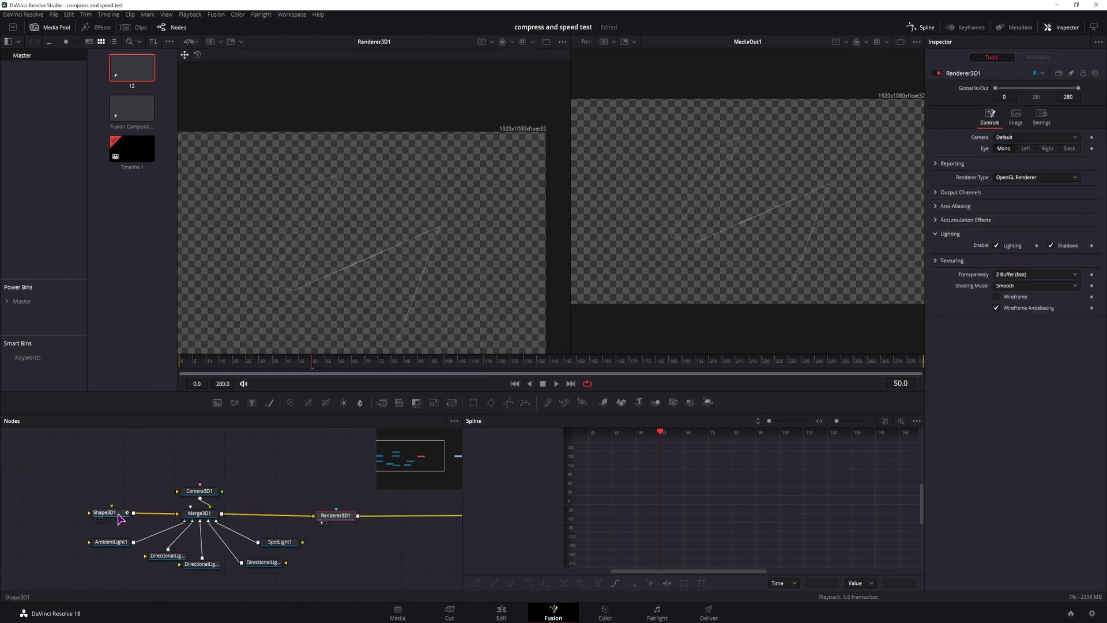
Turn off the cube's Wireframe and move SpotLight1 to a lower position near the front of the cube.
{"action": "left_click", "coordinate": [115, 512]}
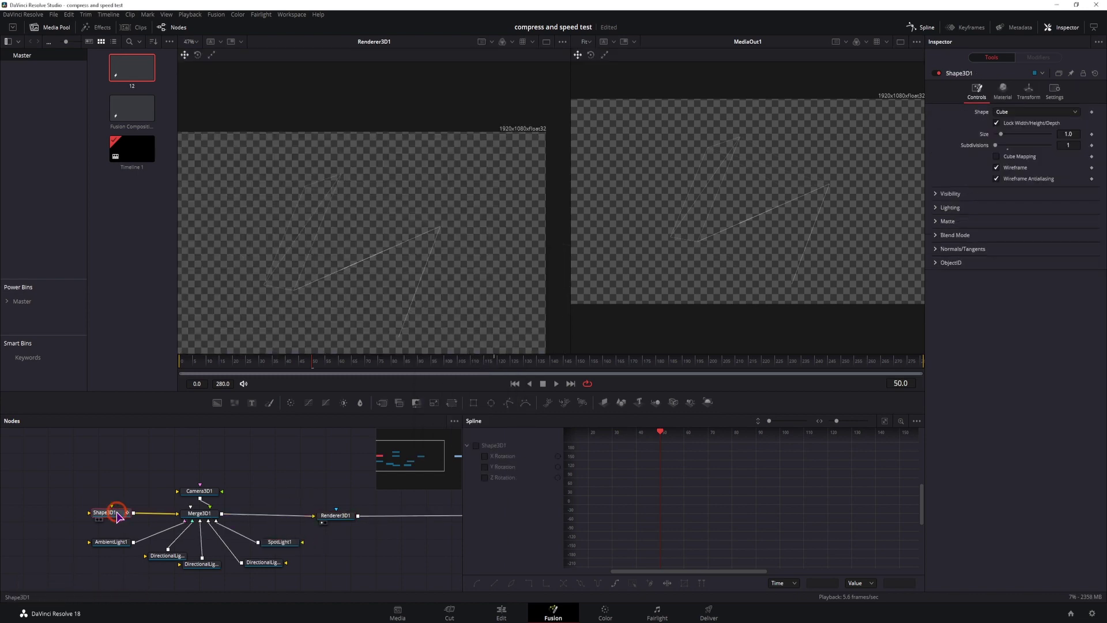
{"action": "left_click", "coordinate": [997, 168]}
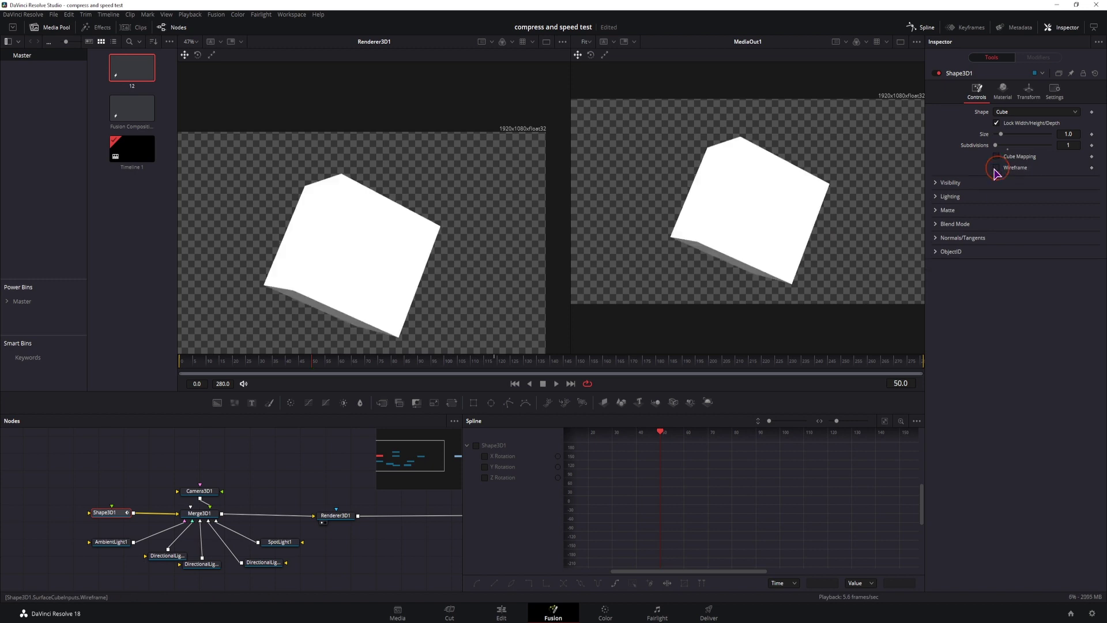
{"action": "left_click", "coordinate": [280, 542]}
{"action": "left_click", "coordinate": [253, 139]}
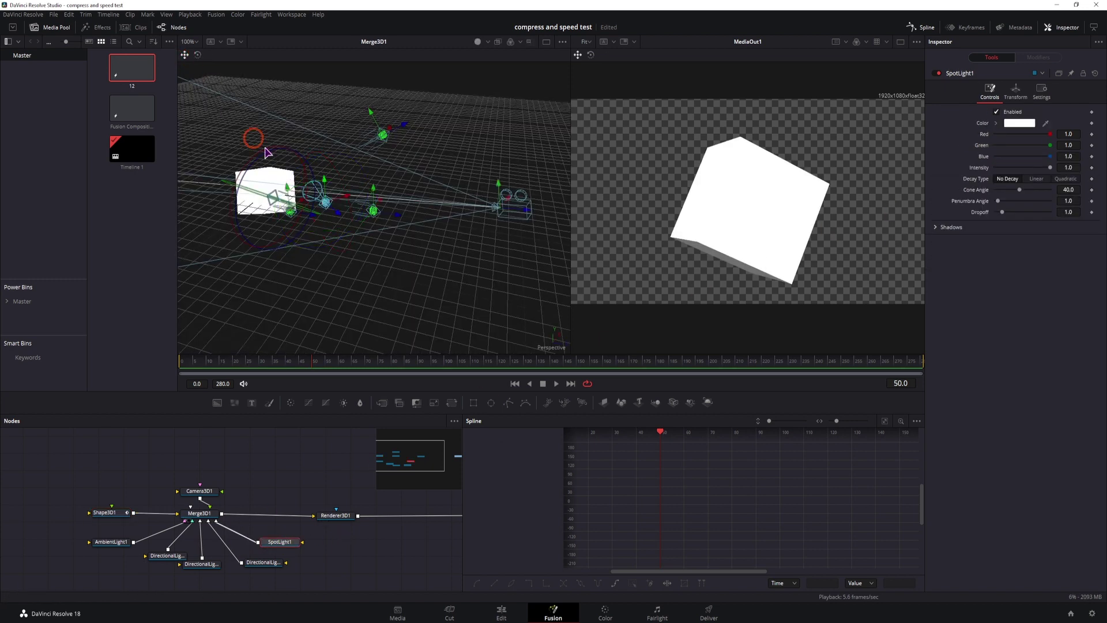
{"action": "left_click_drag", "start_coordinate": [348, 201], "coordinate": [302, 232]}
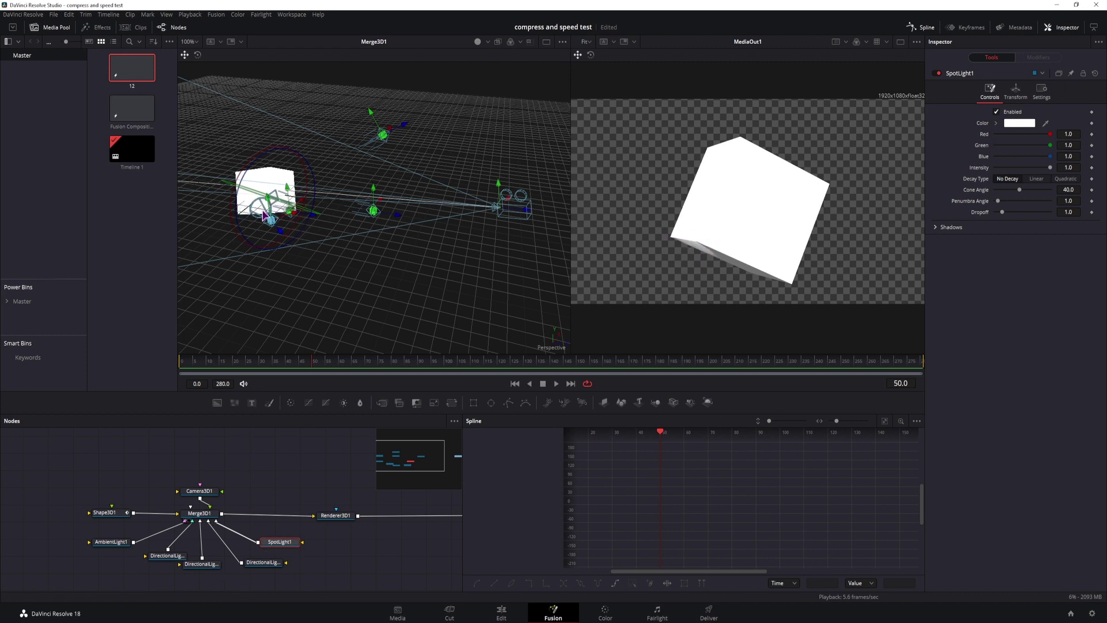
Insert an Edge Detect node between Renderer3D1 and MediaOut1.
{"action": "left_click_drag", "start_coordinate": [317, 483], "coordinate": [234, 482]}
{"action": "left_click", "coordinate": [28, 503]}
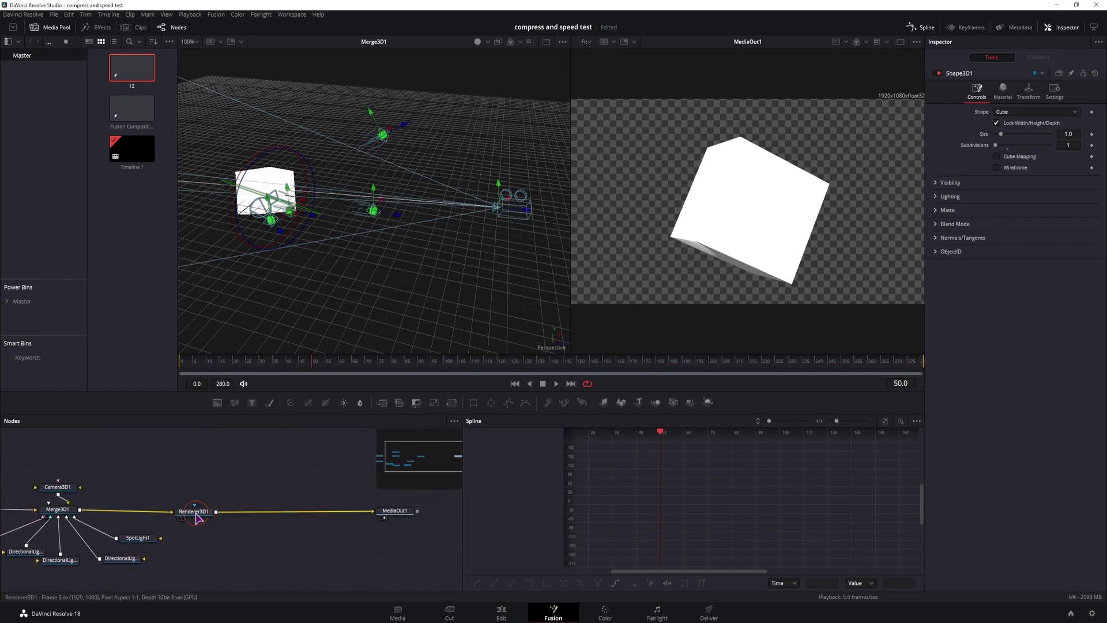
{"action": "left_click_drag", "start_coordinate": [194, 512], "coordinate": [188, 515]}
{"action": "key", "text": "ctrl+space"}
{"action": "type", "text": "spo"}
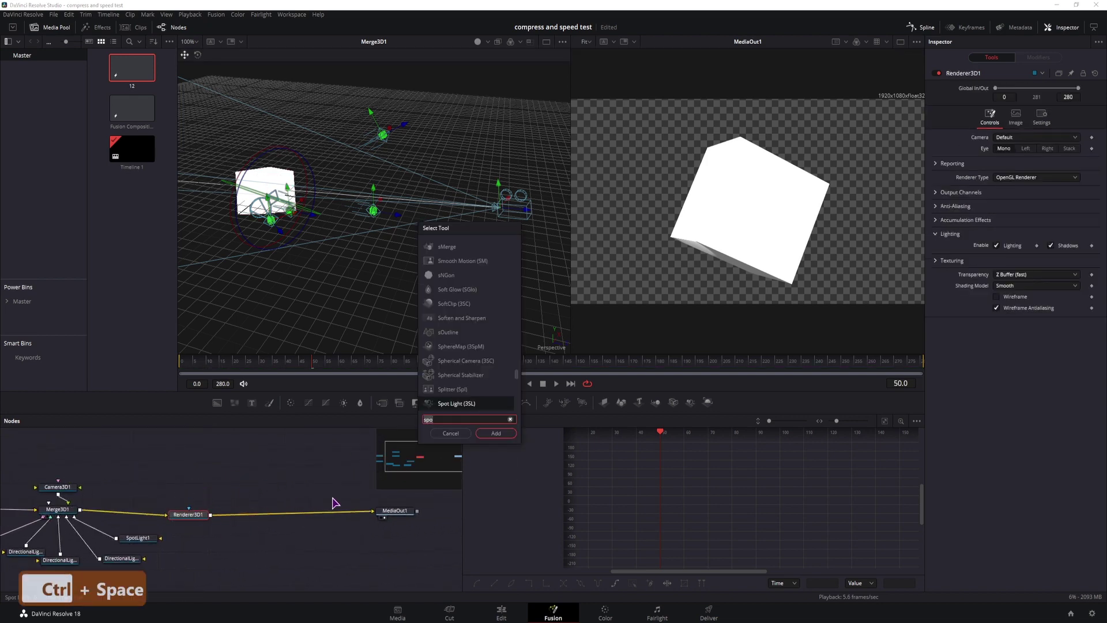
{"action": "key", "text": "BackSpace"}
{"action": "key", "text": "BackSpace"}
{"action": "key", "text": "BackSpace"}
{"action": "type", "text": "edge"}
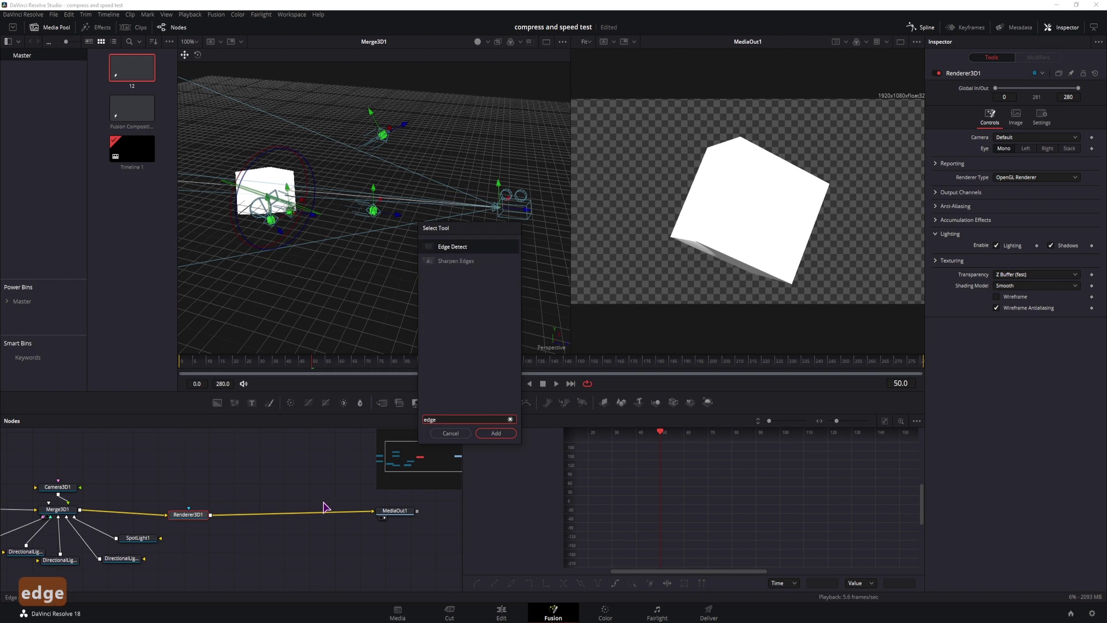
{"action": "left_click", "coordinate": [496, 433]}
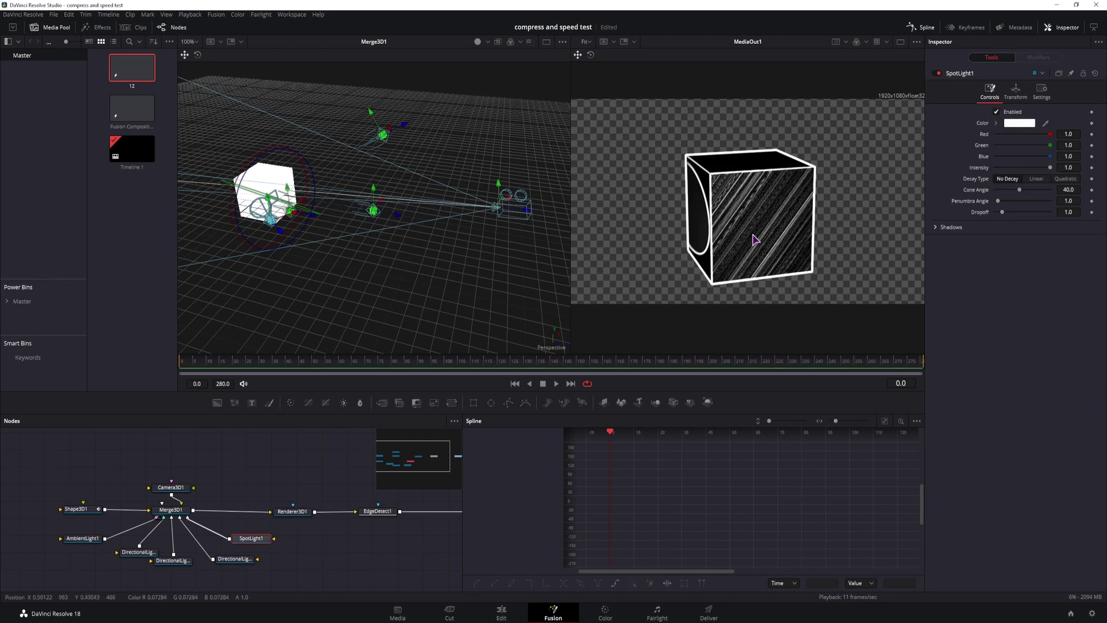
Play the rotating cube animation in the MediaOut1 view to check the detected edge outlines.
{"action": "key", "text": "space"}
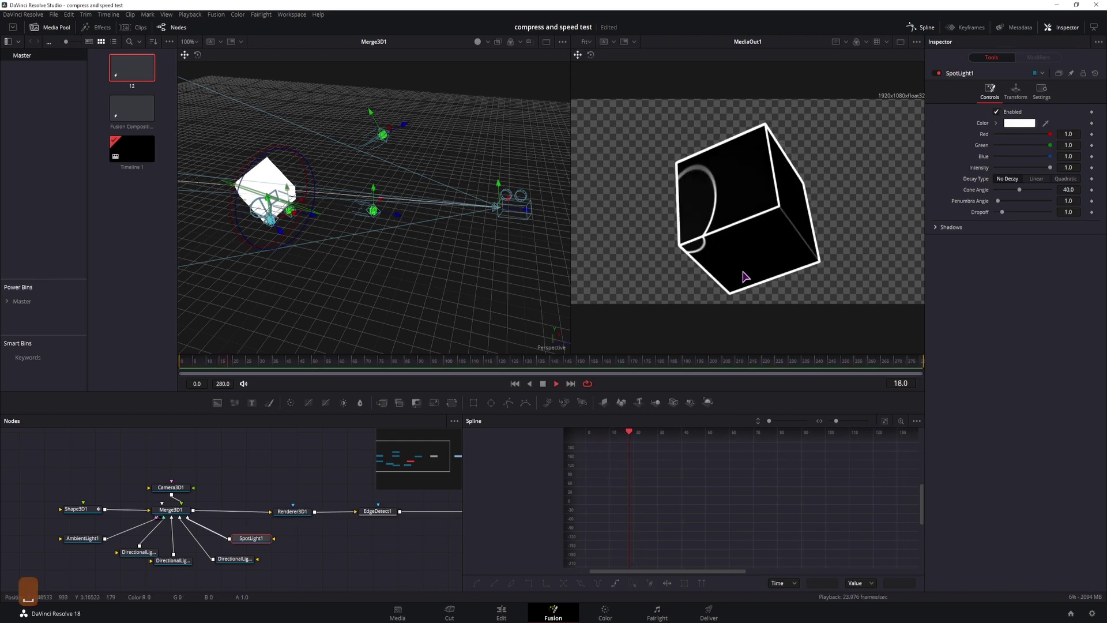
{"action": "key", "text": "space"}
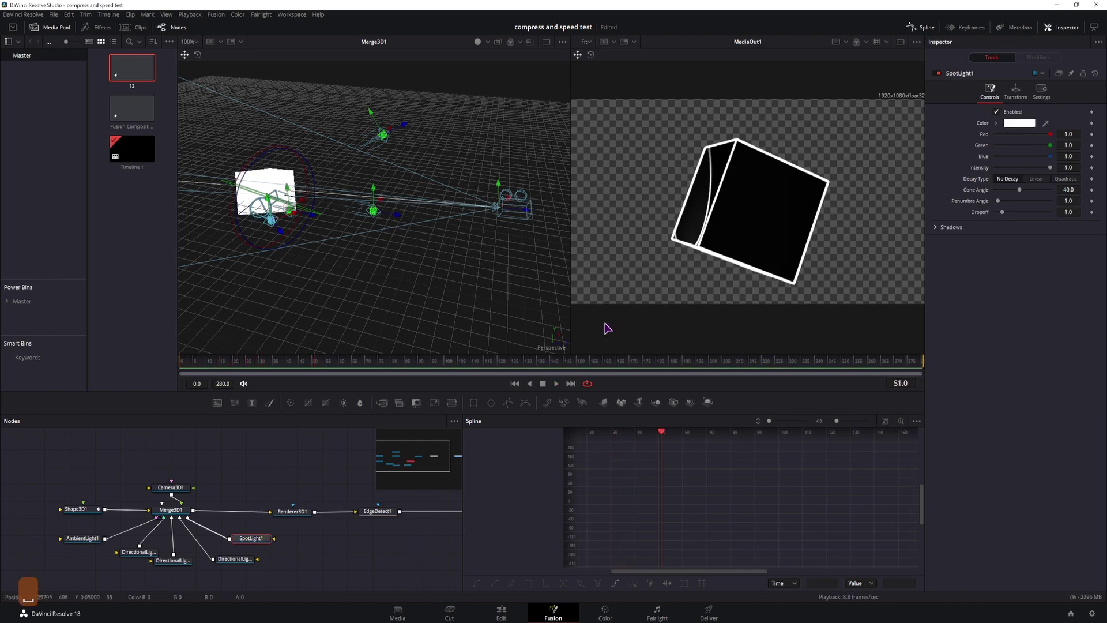
{"action": "key", "text": "space"}
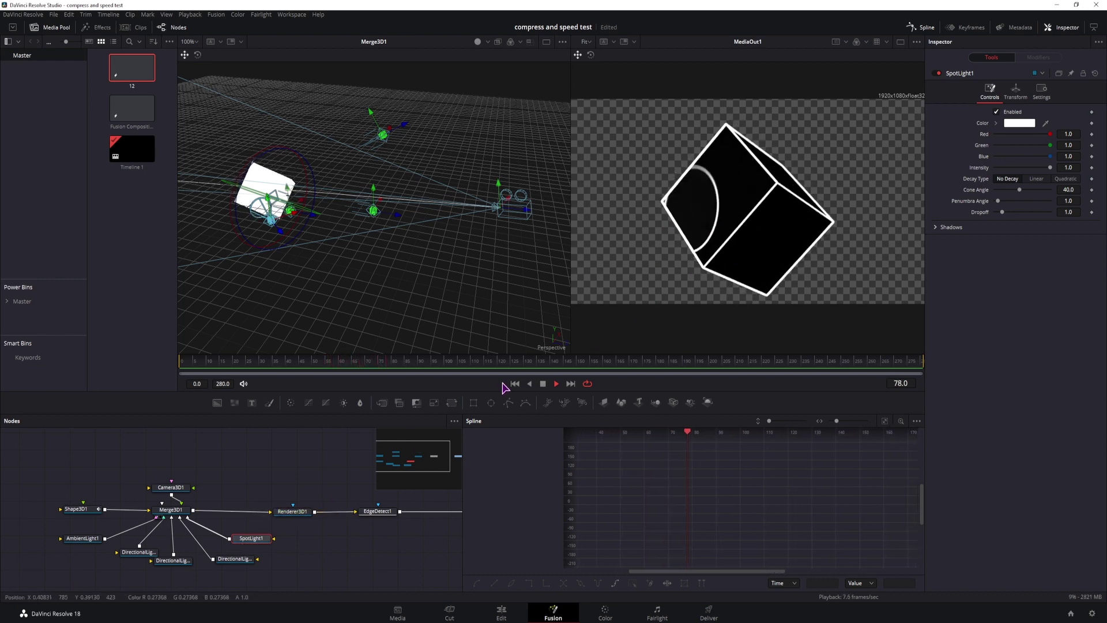
{"action": "key", "text": "space"}
{"action": "key", "text": "space"}
{"action": "left_click", "coordinate": [543, 384]}
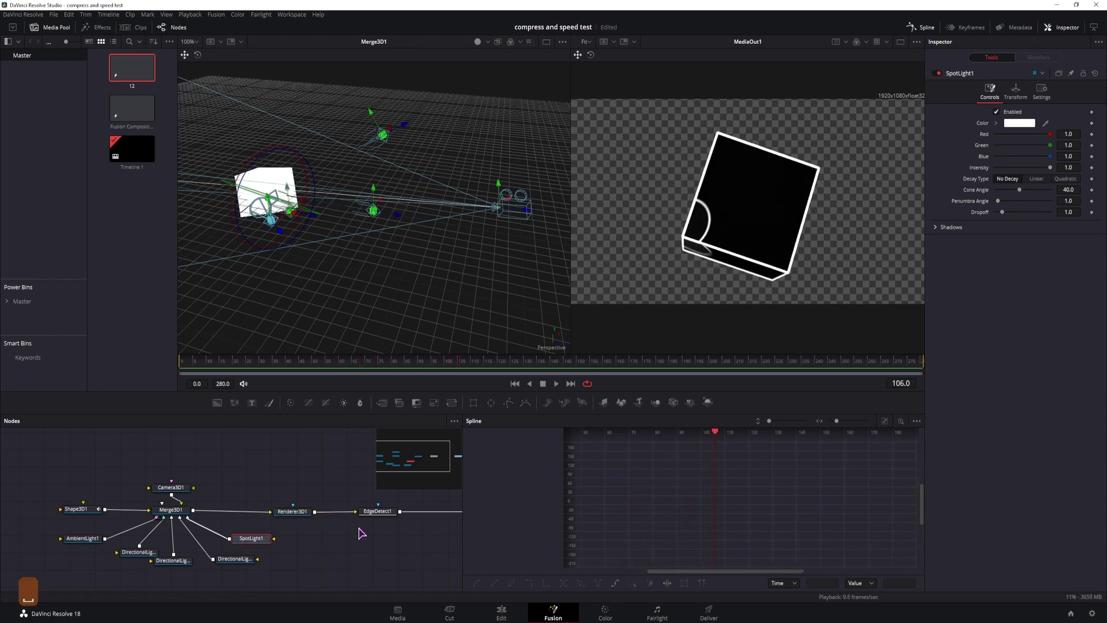
{"action": "left_click_drag", "start_coordinate": [410, 552], "coordinate": [251, 536]}
{"action": "left_click", "coordinate": [350, 497]}
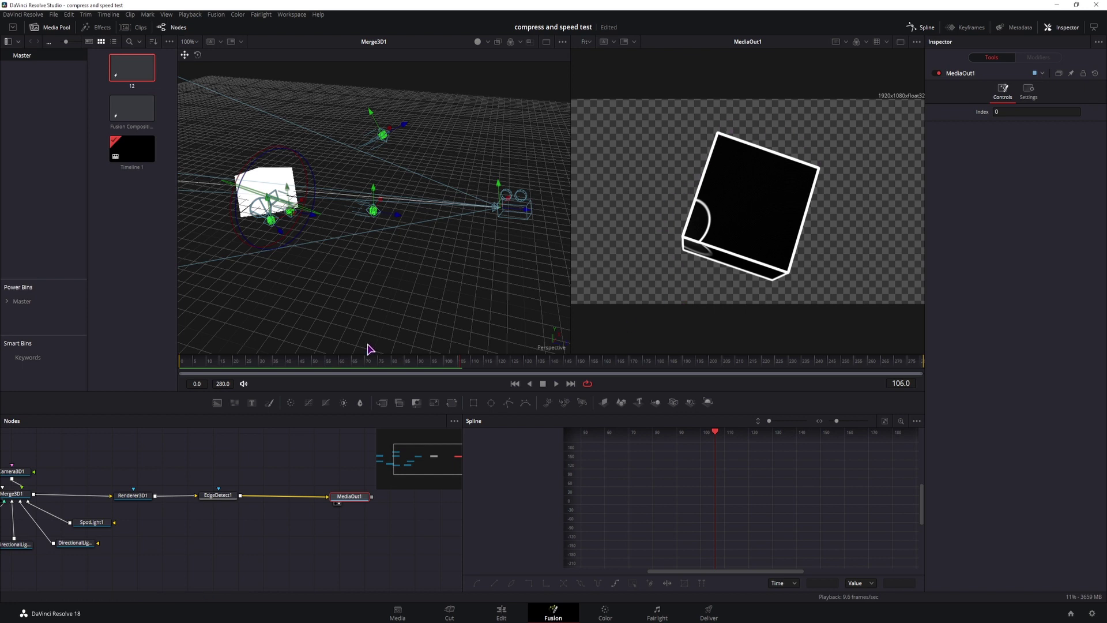
{"action": "key", "text": "space"}
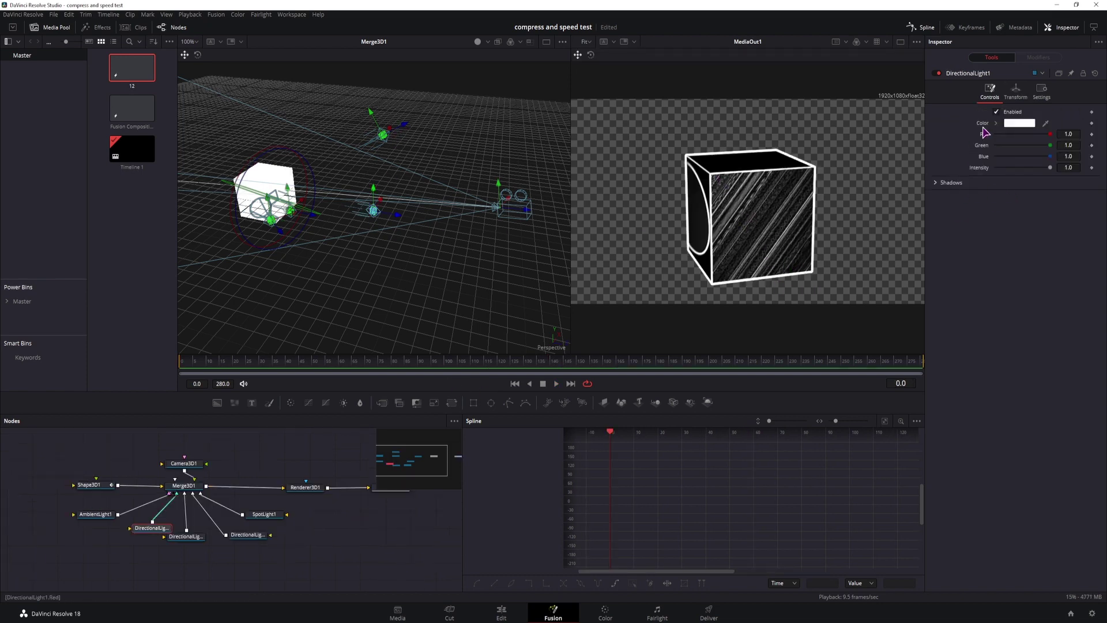
Adjust the Z translation and rotation of DirectionalLight1 to change the lighting on the cube's faces.
{"action": "left_click", "coordinate": [1015, 91]}
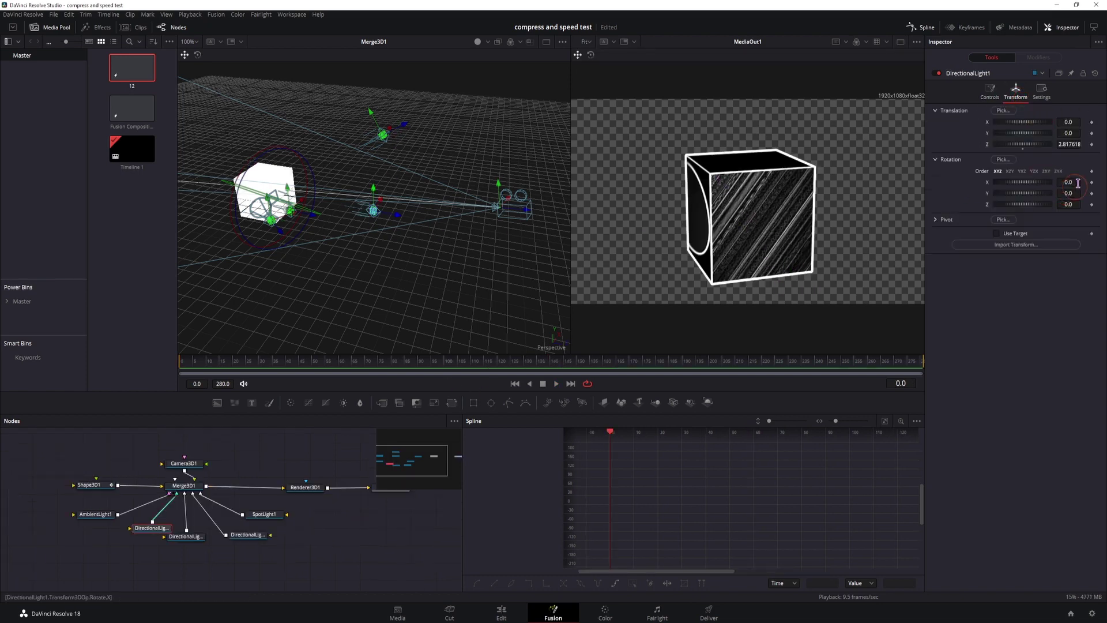
{"action": "mouse_move", "coordinate": [1069, 142]}
{"action": "left_mouse_down"}
{"action": "mouse_move", "coordinate": [1091, 142]}
{"action": "mouse_move", "coordinate": [1067, 142]}
{"action": "mouse_move", "coordinate": [1082, 142]}
{"action": "left_mouse_up"}
{"action": "left_click_drag", "start_coordinate": [1067, 203], "coordinate": [1066, 203]}
{"action": "mouse_move", "coordinate": [1061, 191]}
{"action": "left_mouse_down"}
{"action": "mouse_move", "coordinate": [1091, 189]}
{"action": "mouse_move", "coordinate": [1077, 194]}
{"action": "left_mouse_up"}
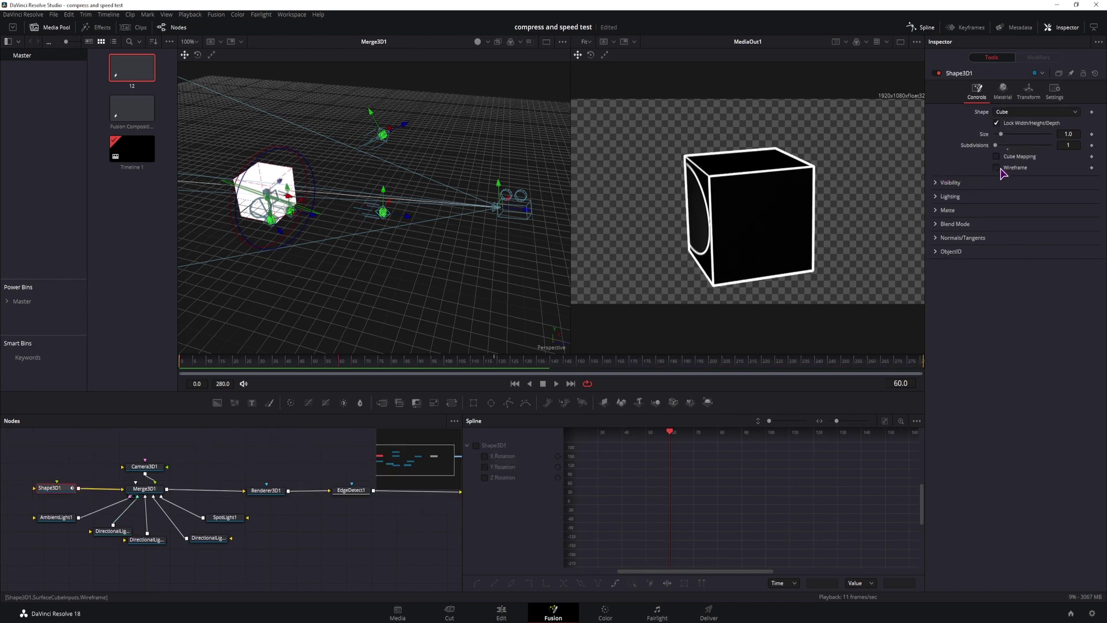
Turn Wireframe back on for Shape3D1 and save the project.
{"action": "left_click", "coordinate": [997, 167]}
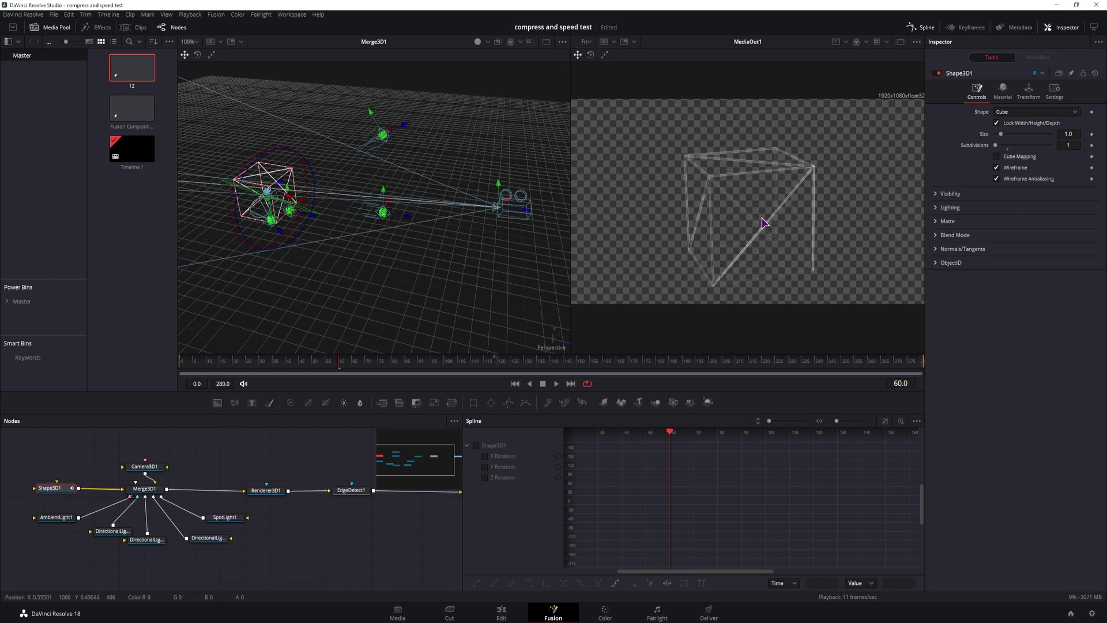
{"action": "key", "text": "ctrl+s"}
Set EdgeDetect1 to edge width 0.055, brightness 5.0, gamma 0.5 and blur 0.024.
{"action": "scroll", "coordinate": [248, 495], "scroll_direction": "right", "scroll_amount": 3}
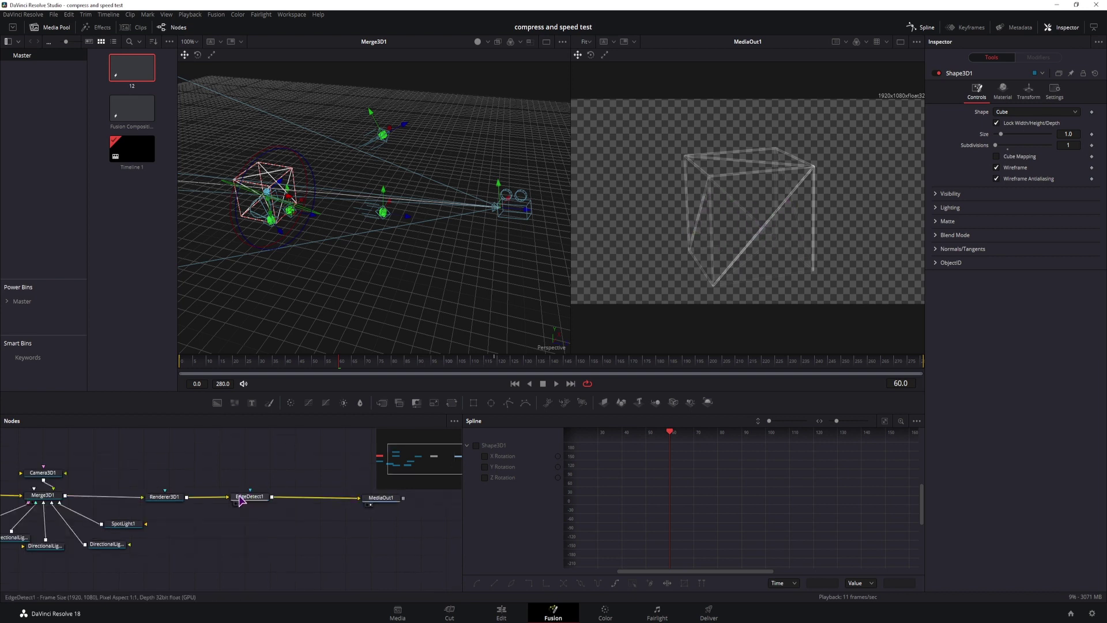
{"action": "left_click", "coordinate": [250, 496]}
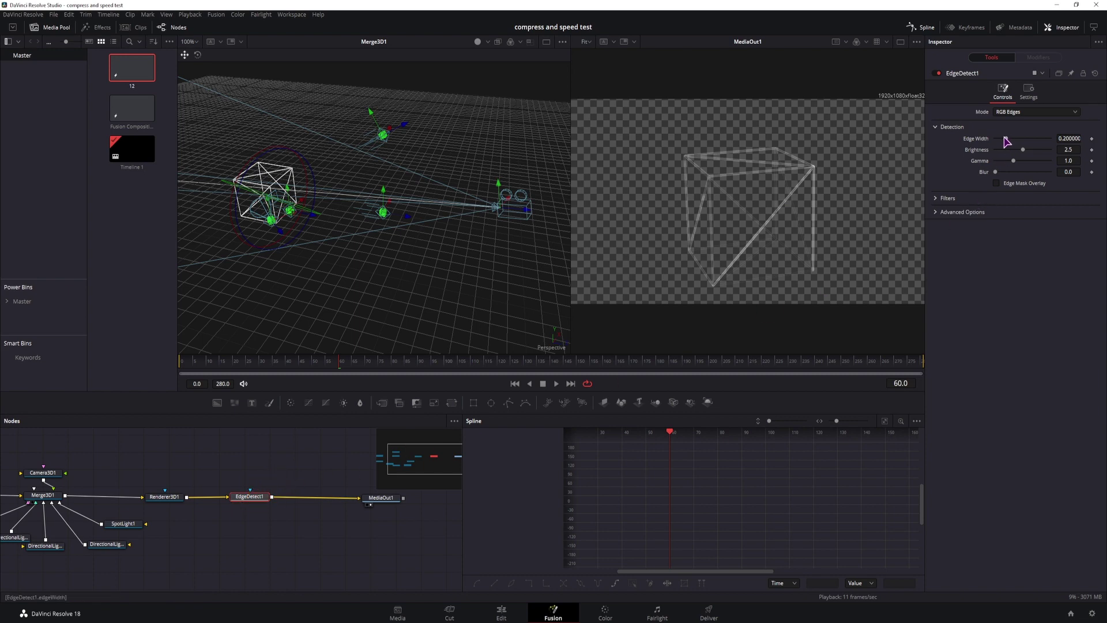
{"action": "left_click_drag", "start_coordinate": [1006, 141], "coordinate": [1016, 173]}
{"action": "left_click_drag", "start_coordinate": [1016, 173], "coordinate": [996, 171]}
Insert a Glow node between EdgeDetect1 and MediaOut1.
{"action": "left_click", "coordinate": [179, 506]}
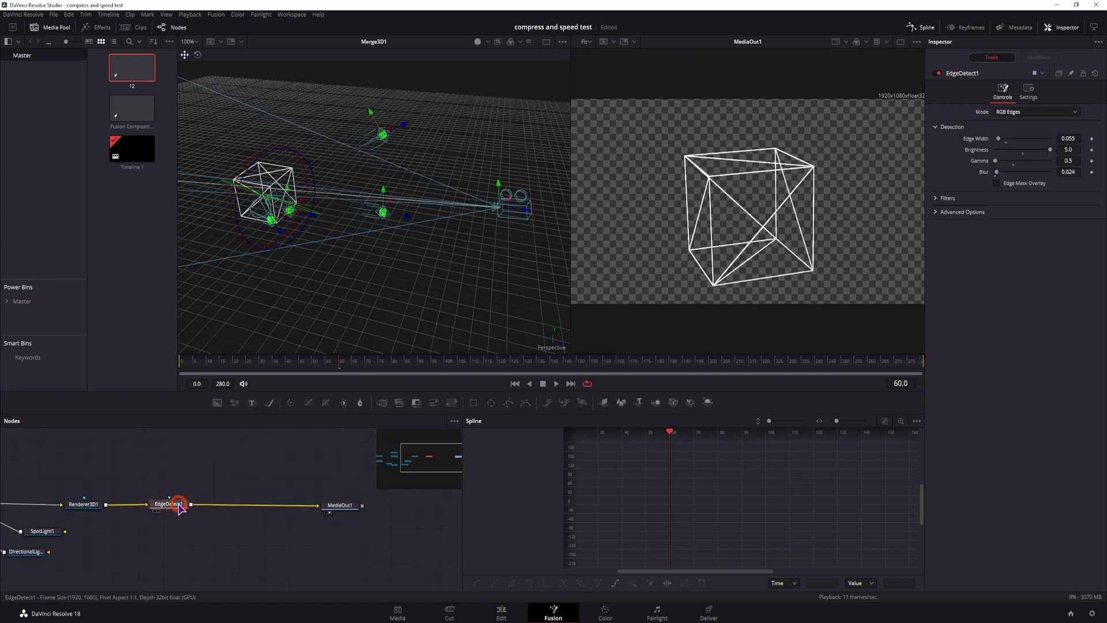
{"action": "key", "text": "ctrl+space"}
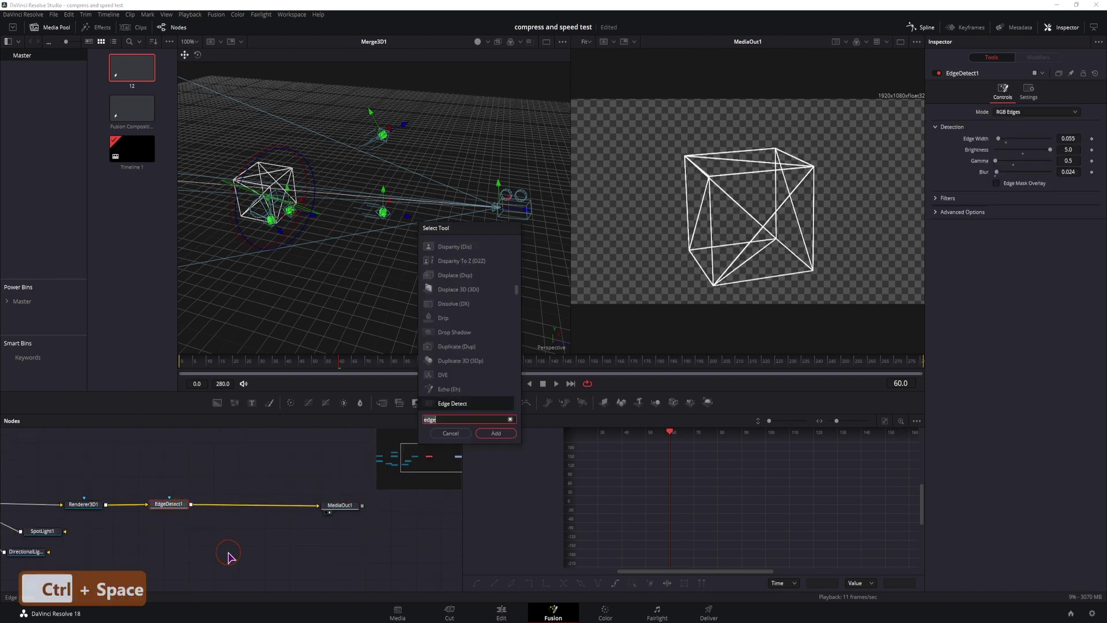
{"action": "key", "text": "BackSpace"}
{"action": "key", "text": "BackSpace"}
{"action": "key", "text": "BackSpace"}
{"action": "key", "text": "BackSpace"}
{"action": "type", "text": "soft"}
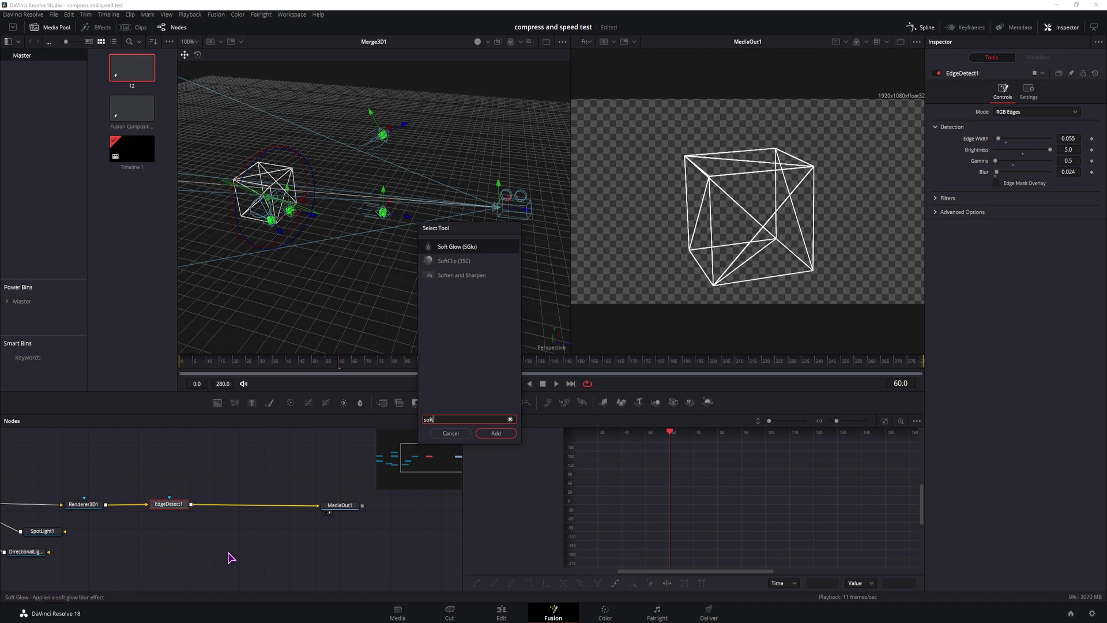
{"action": "key", "text": "BackSpace"}
{"action": "key", "text": "BackSpace"}
{"action": "key", "text": "BackSpace"}
{"action": "key", "text": "BackSpace"}
{"action": "key", "text": "BackSpace"}
{"action": "type", "text": "glow"}
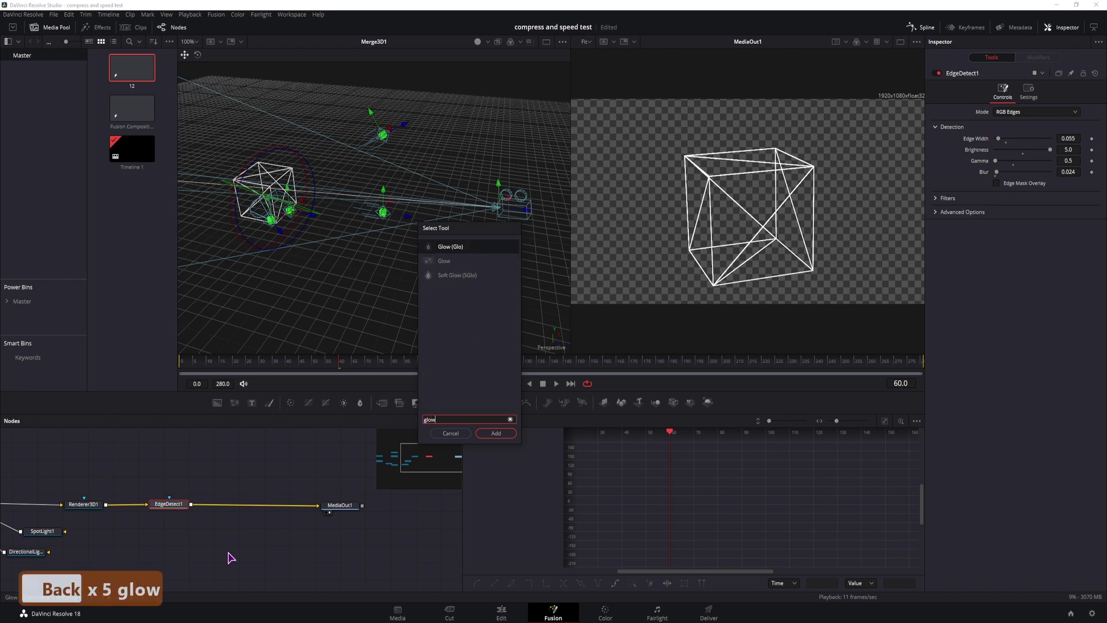
{"action": "key", "text": "Return"}
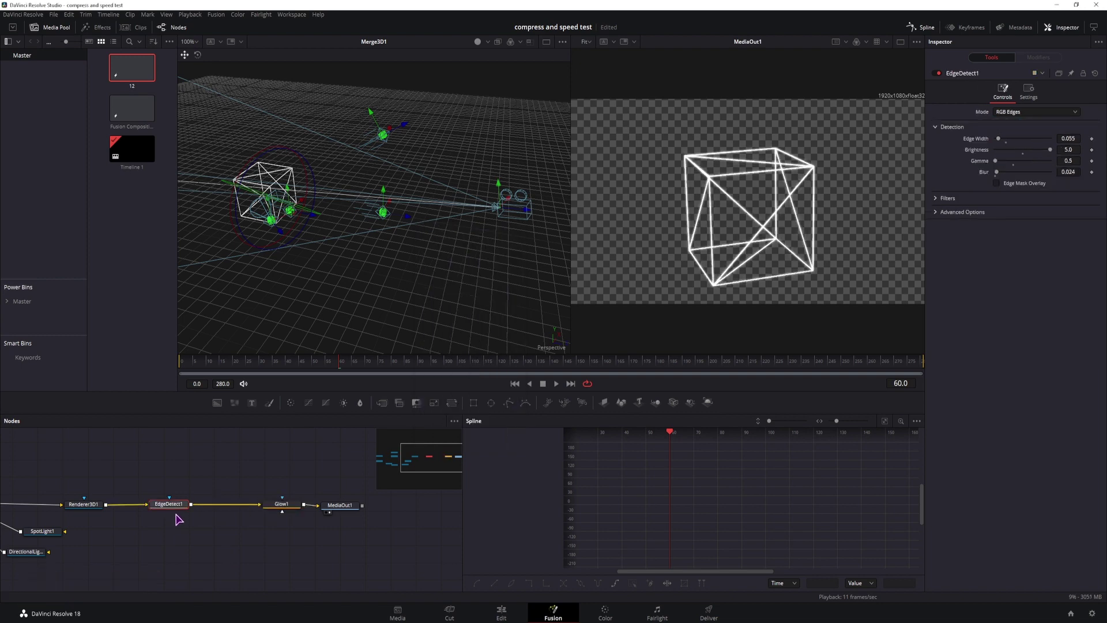
Space out the nodes, insert a Background between EdgeDetect1 and Glow1, and set its type to Gradient.
{"action": "left_click_drag", "start_coordinate": [171, 507], "coordinate": [163, 507]}
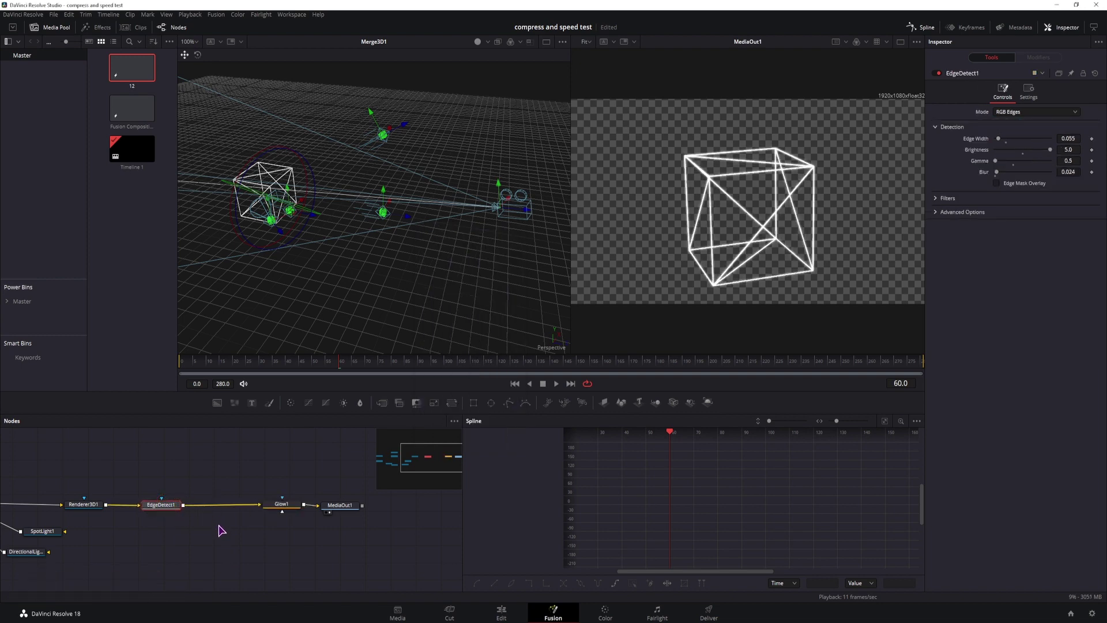
{"action": "left_click_drag", "start_coordinate": [217, 403], "coordinate": [218, 507]}
{"action": "left_click", "coordinate": [220, 510]}
{"action": "left_click", "coordinate": [1016, 138]}
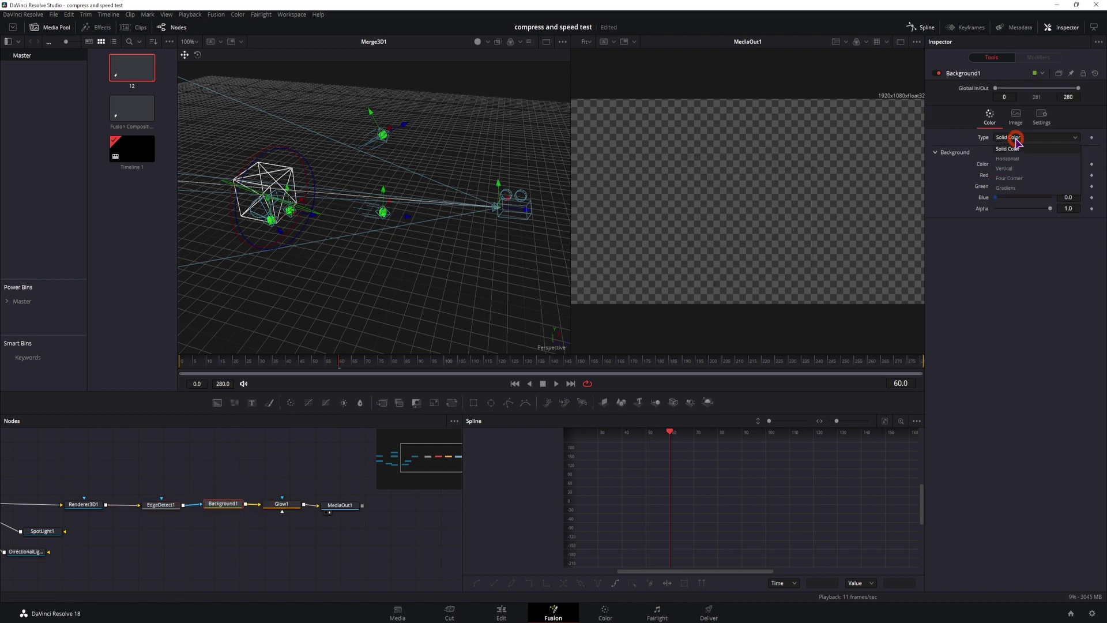
{"action": "left_click", "coordinate": [1015, 189]}
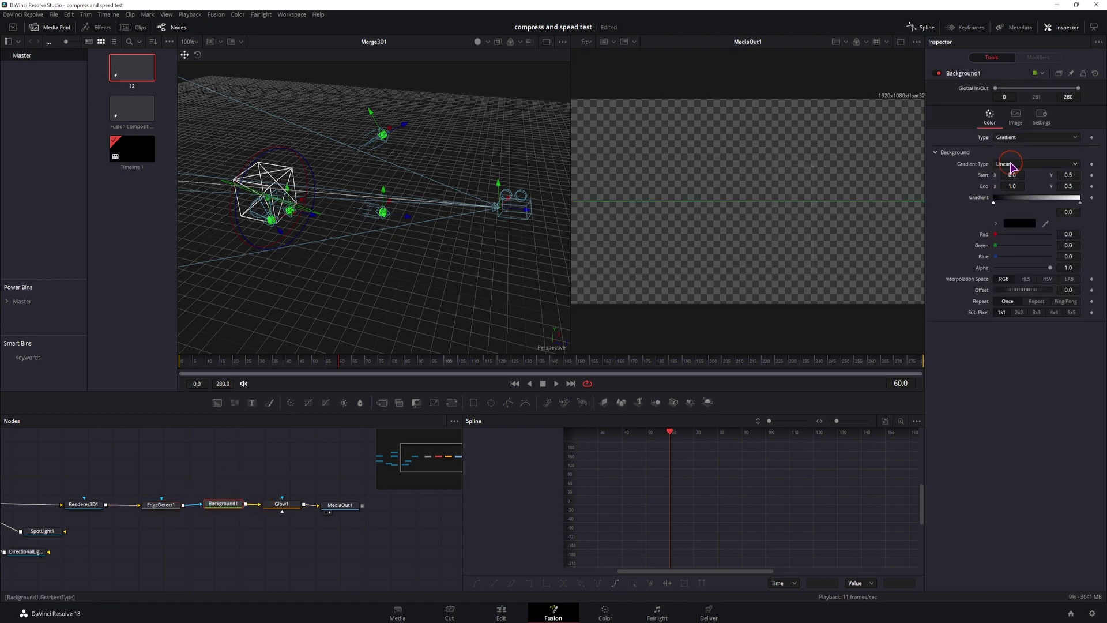
Make Background1's gradient radial, running from X 0.5, Y 0.439 to X 0.658, Y 0.724, with a yellow start colour of 0.882, 0.717, 0.15.
{"action": "left_click", "coordinate": [1015, 164]}
{"action": "left_click", "coordinate": [1004, 214]}
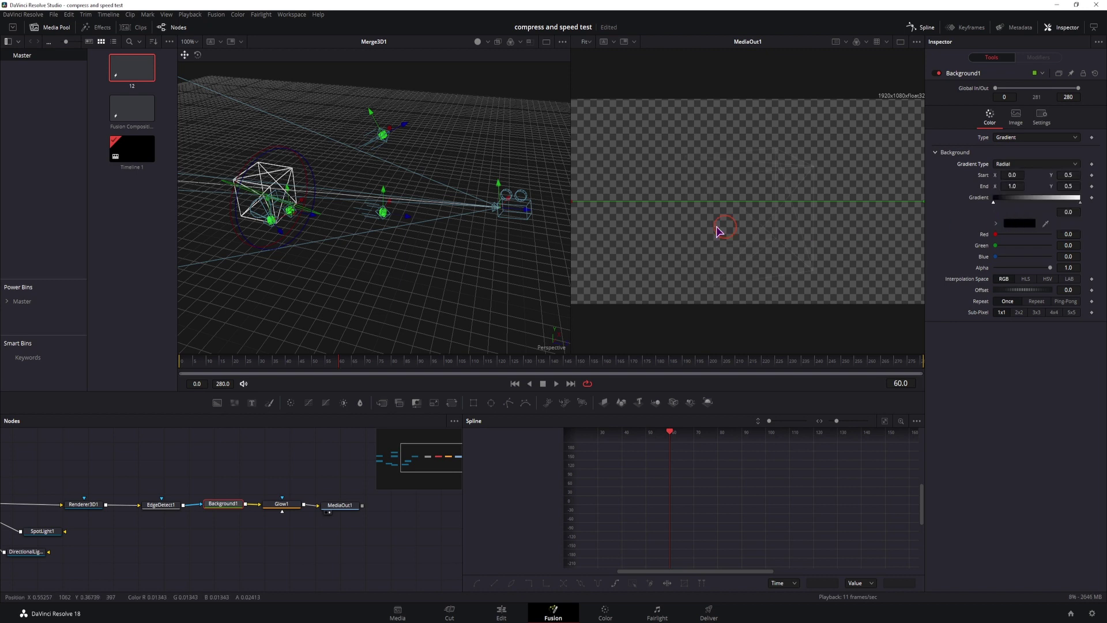
{"action": "left_click_drag", "start_coordinate": [575, 206], "coordinate": [748, 214]}
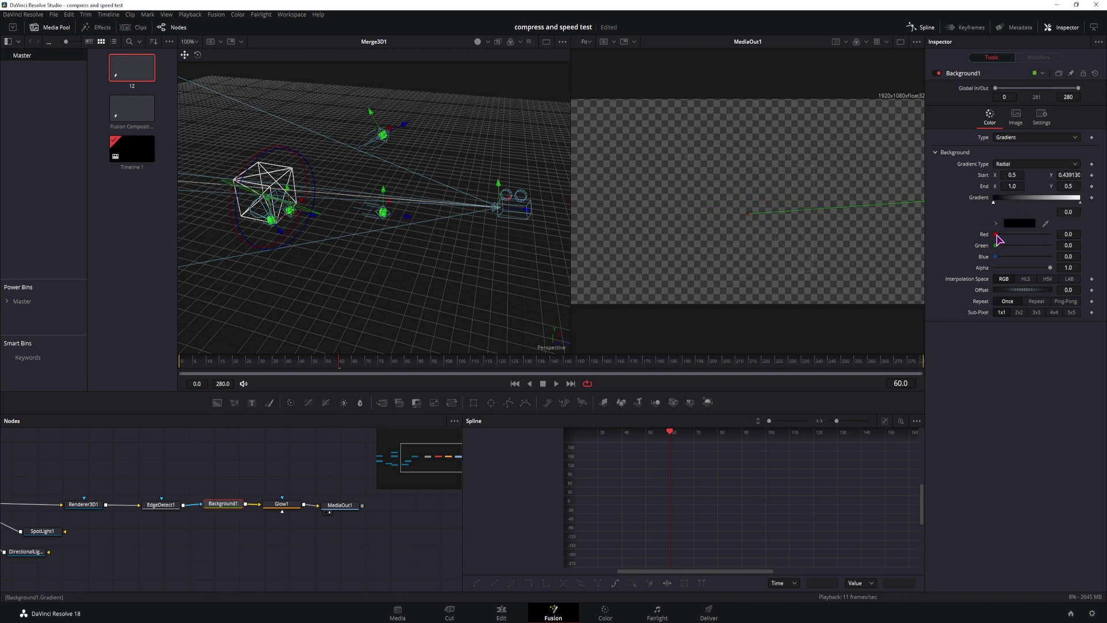
{"action": "left_click_drag", "start_coordinate": [997, 236], "coordinate": [1004, 257]}
{"action": "left_click_drag", "start_coordinate": [875, 233], "coordinate": [815, 237]}
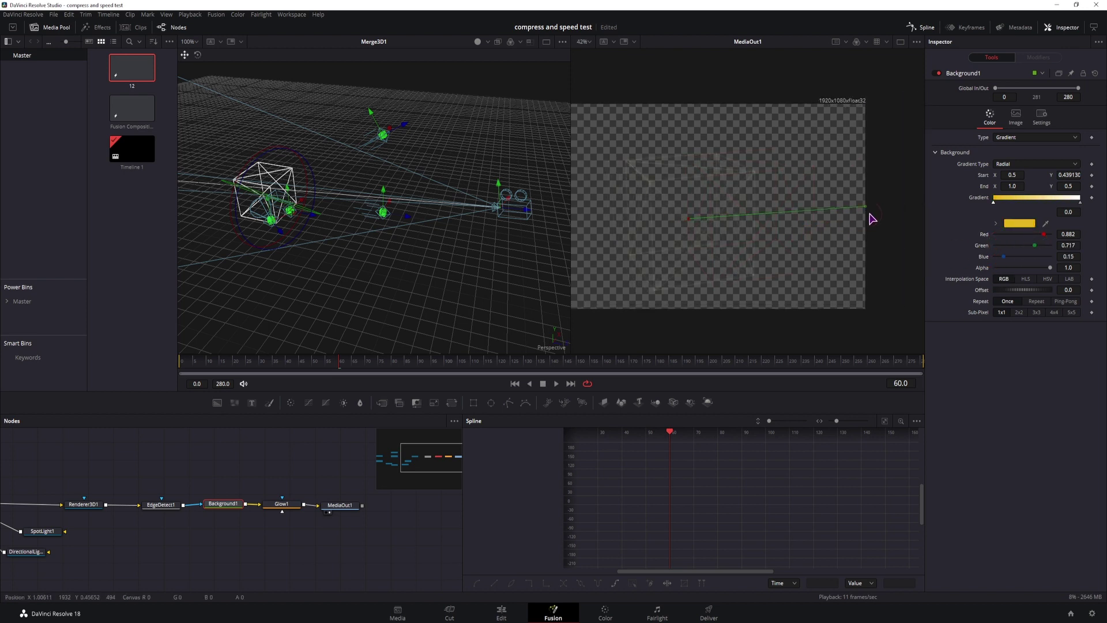
{"action": "left_click_drag", "start_coordinate": [868, 211], "coordinate": [744, 161]}
Set the end colour of Background1's gradient to magenta, #ff27db.
{"action": "left_click", "coordinate": [1080, 203]}
{"action": "left_click", "coordinate": [1020, 224]}
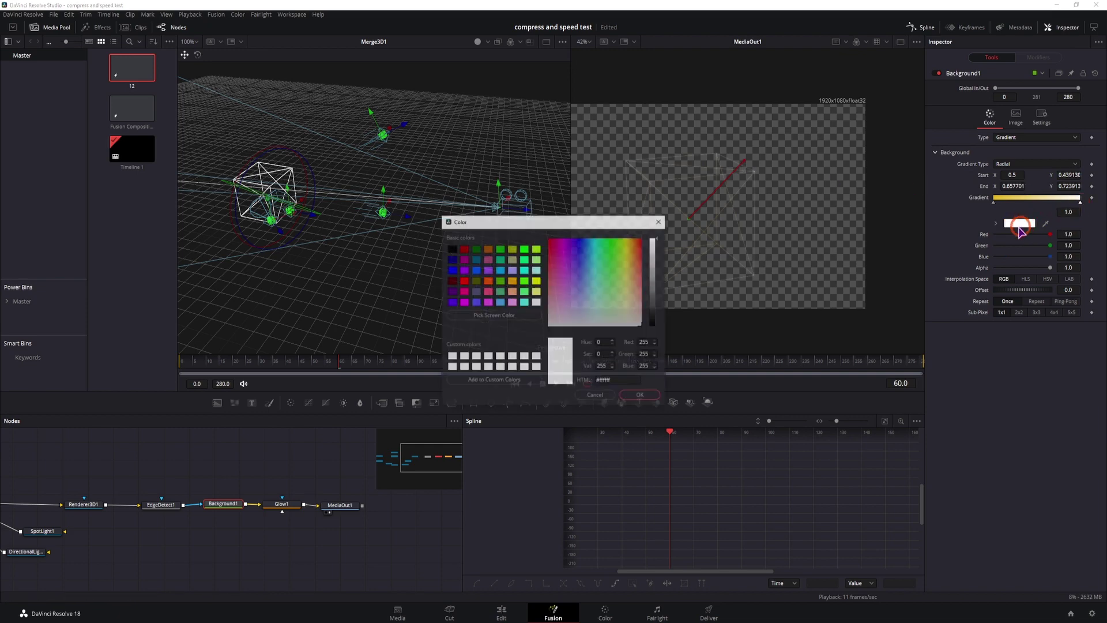
{"action": "left_click", "coordinate": [561, 251]}
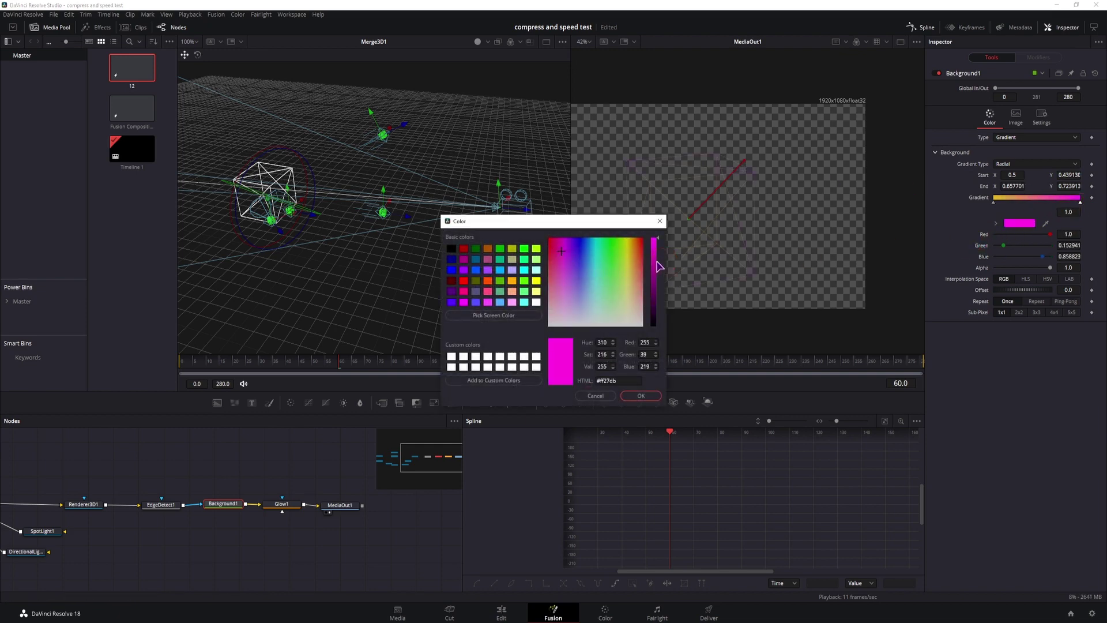
{"action": "left_click", "coordinate": [640, 397]}
{"action": "left_click", "coordinate": [748, 187]}
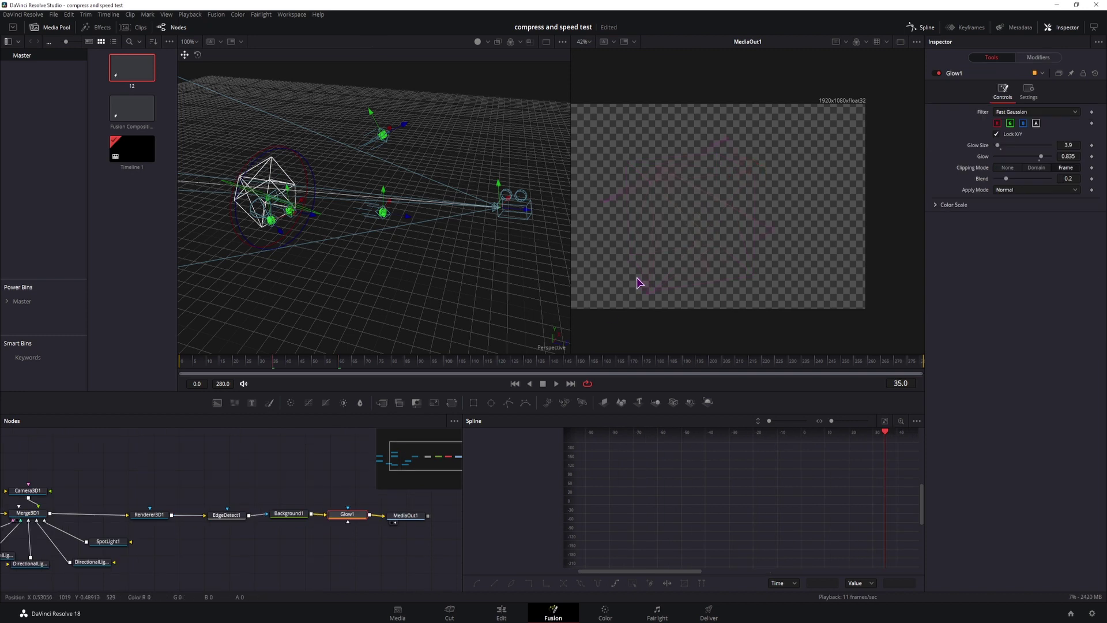
Make room in the node row and insert a Bitmap node between EdgeDetect1 and Background1.
{"action": "left_click_drag", "start_coordinate": [409, 551], "coordinate": [329, 567]}
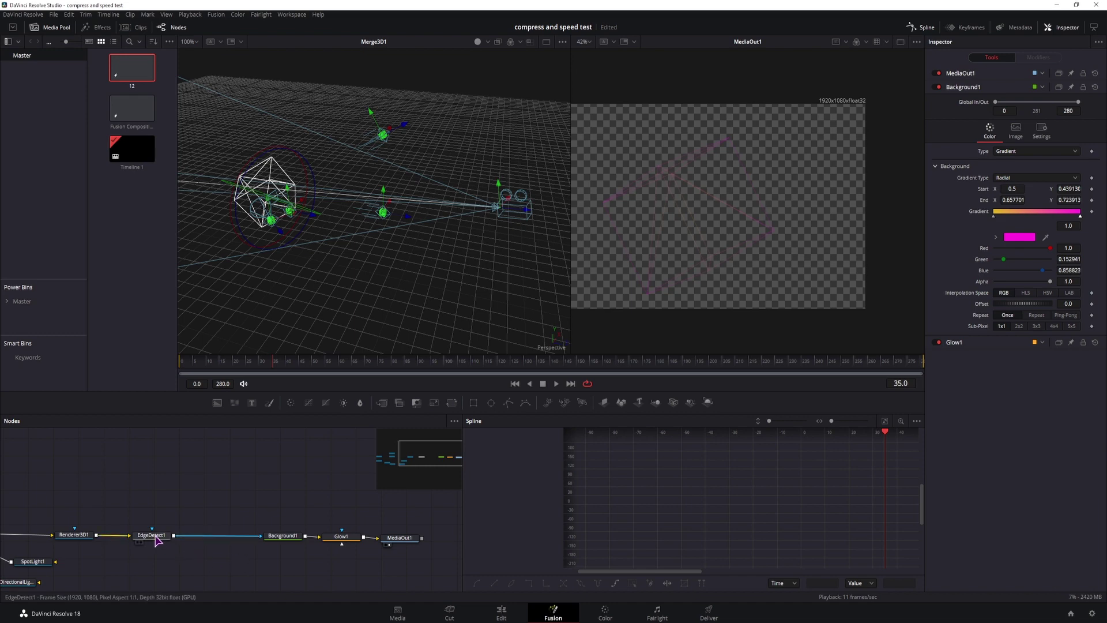
{"action": "left_click", "coordinate": [157, 539]}
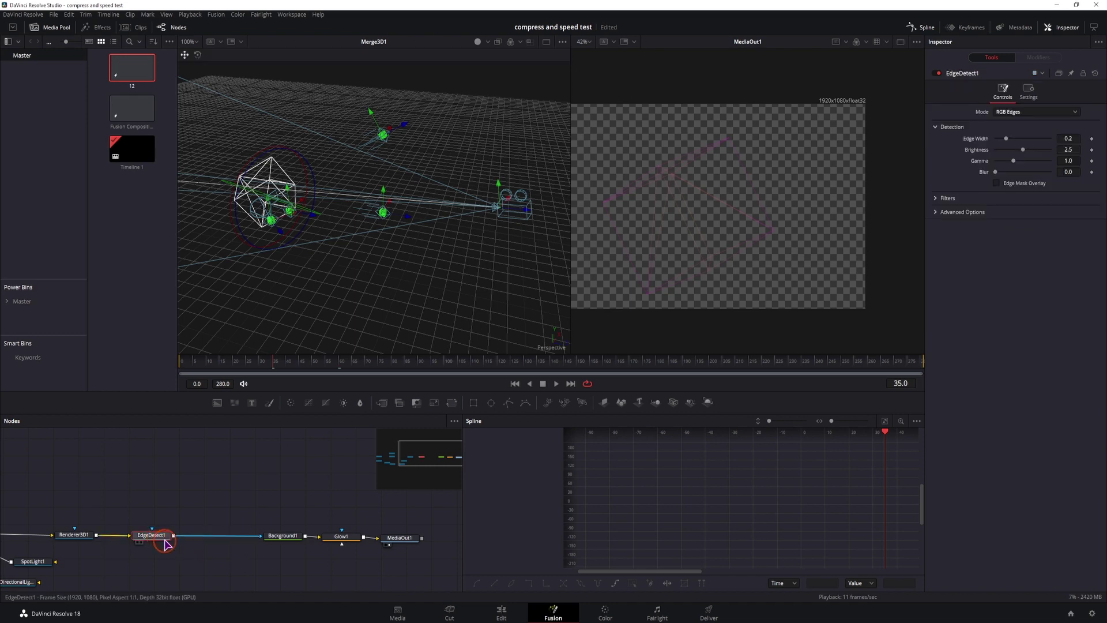
{"action": "key", "text": "ctrl+space"}
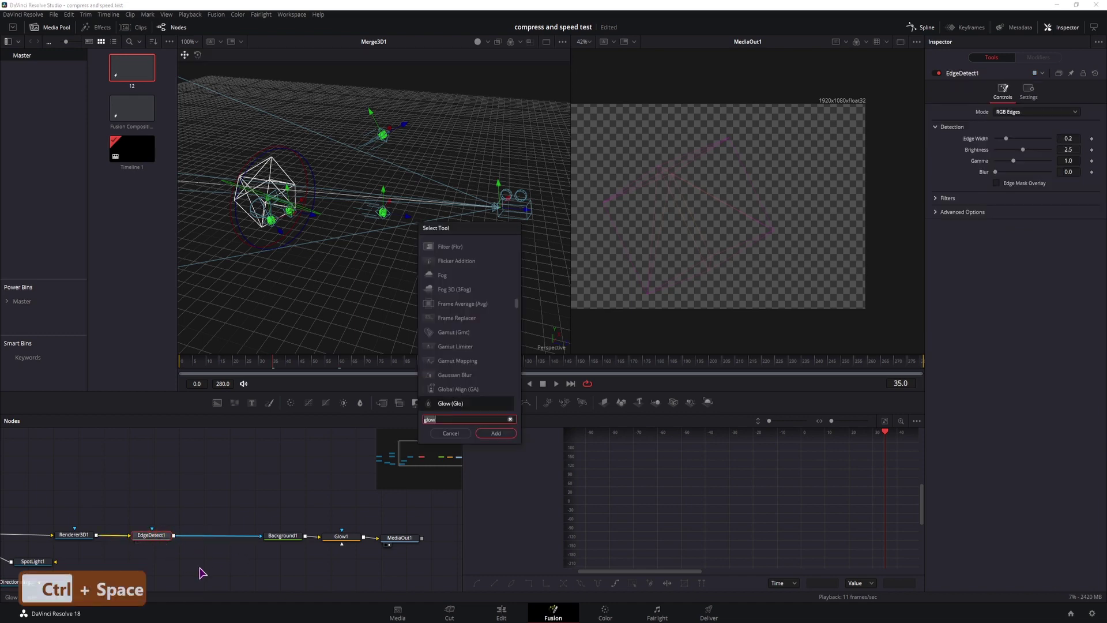
{"action": "key", "text": "BackSpace"}
{"action": "left_click", "coordinate": [184, 537]}
{"action": "key", "text": "ctrl+space"}
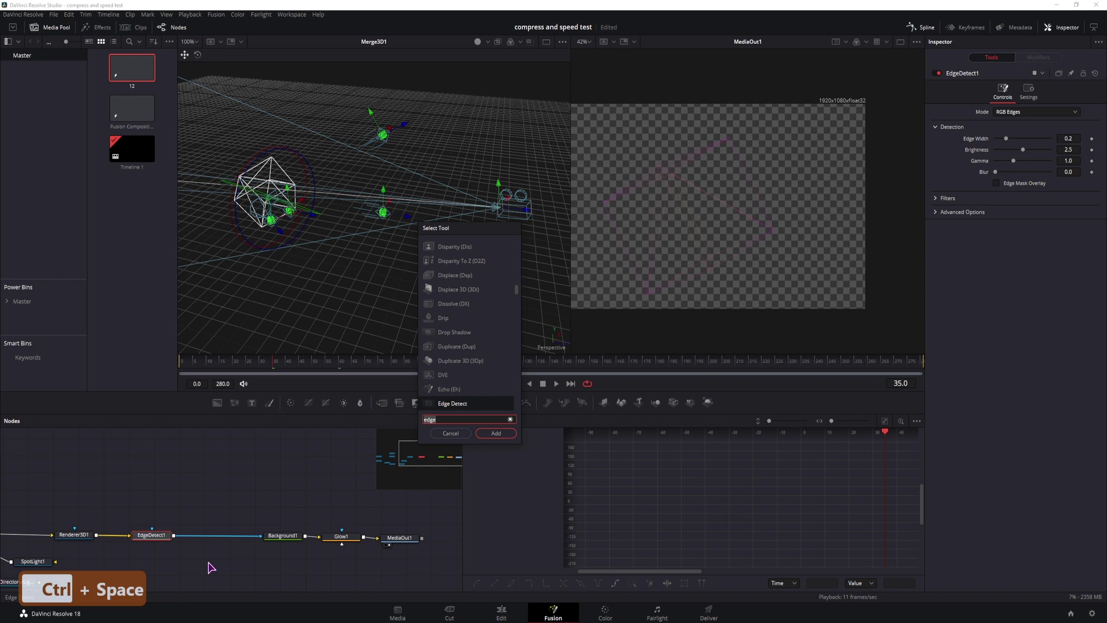
{"action": "type", "text": "bit"}
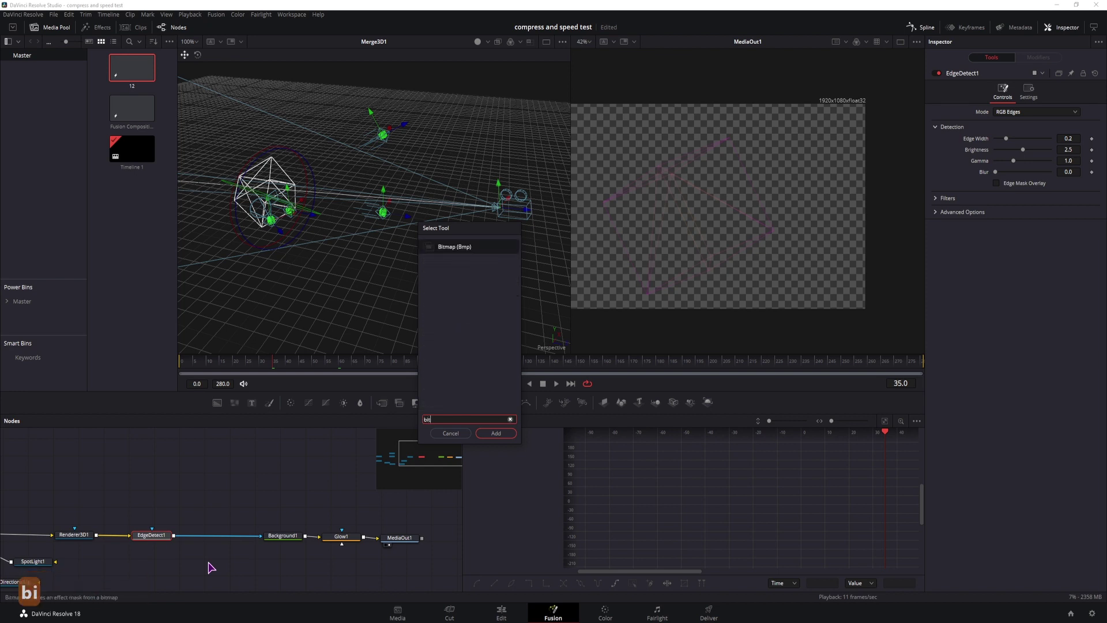
{"action": "left_click", "coordinate": [495, 433]}
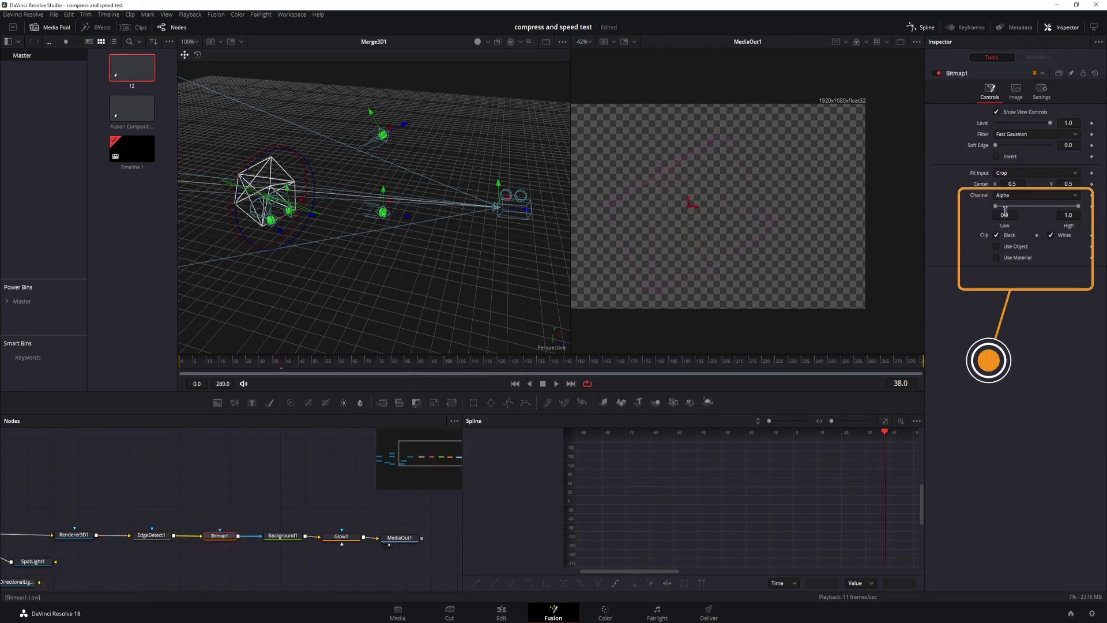
Set Bitmap1's channel to Luminance and lower its high threshold to 0.011.
{"action": "left_click", "coordinate": [1014, 196]}
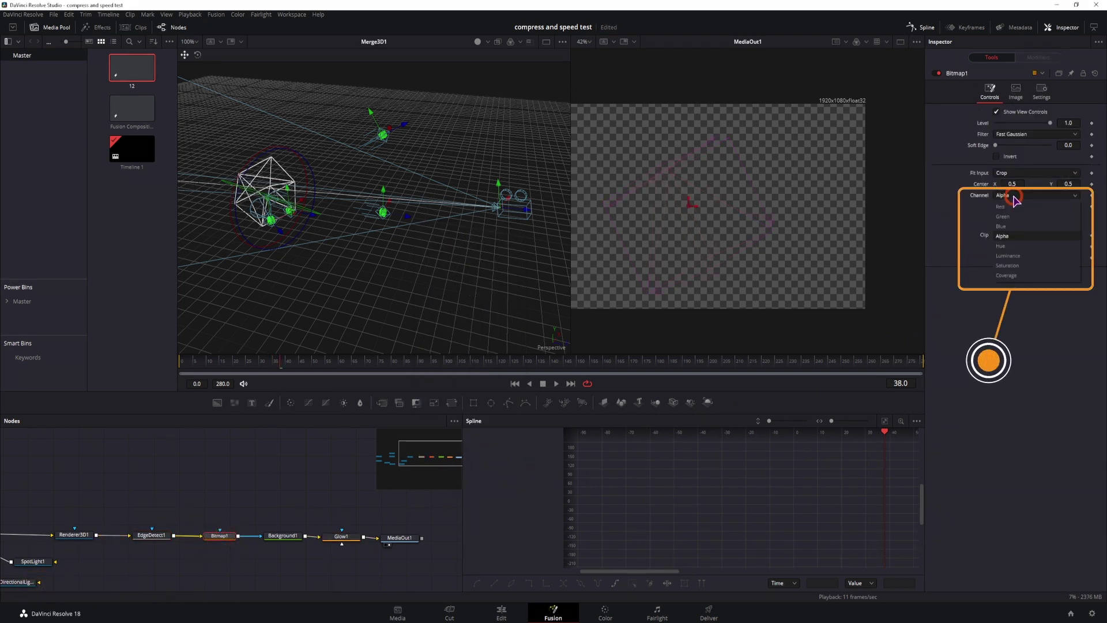
{"action": "left_click", "coordinate": [1029, 255]}
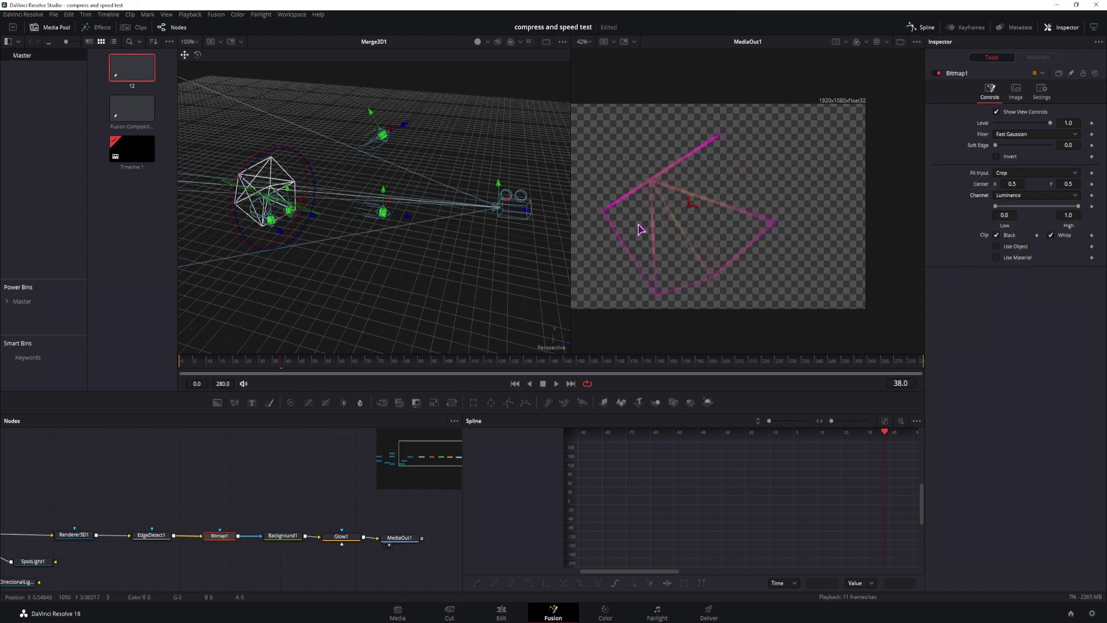
{"action": "left_click", "coordinate": [280, 541]}
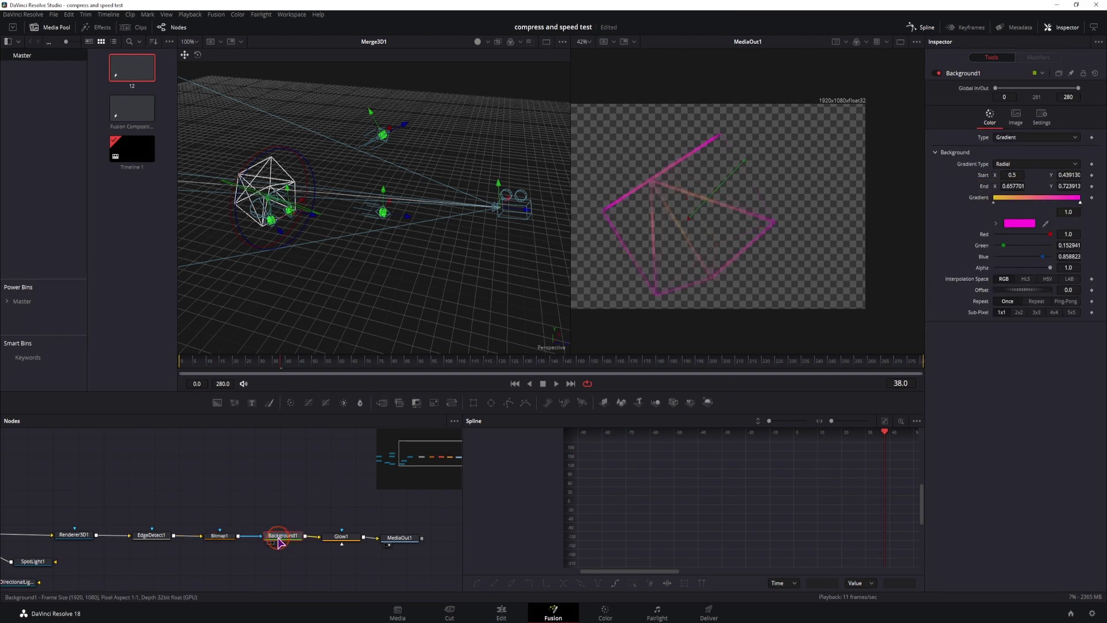
{"action": "left_click_drag", "start_coordinate": [252, 369], "coordinate": [222, 378]}
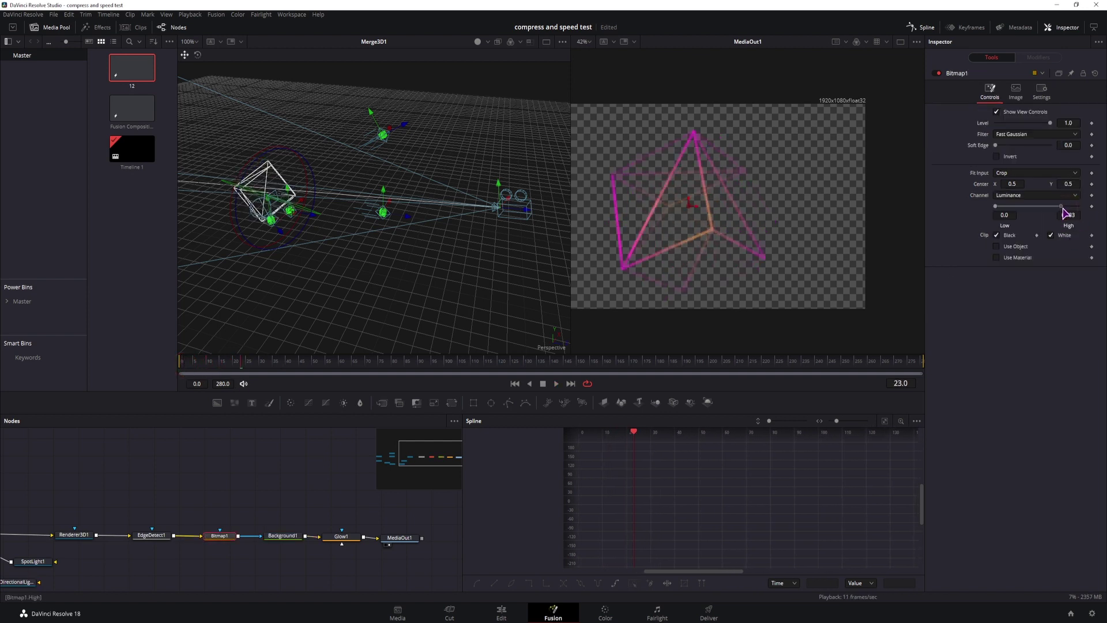
{"action": "left_click_drag", "start_coordinate": [1040, 210], "coordinate": [1003, 207]}
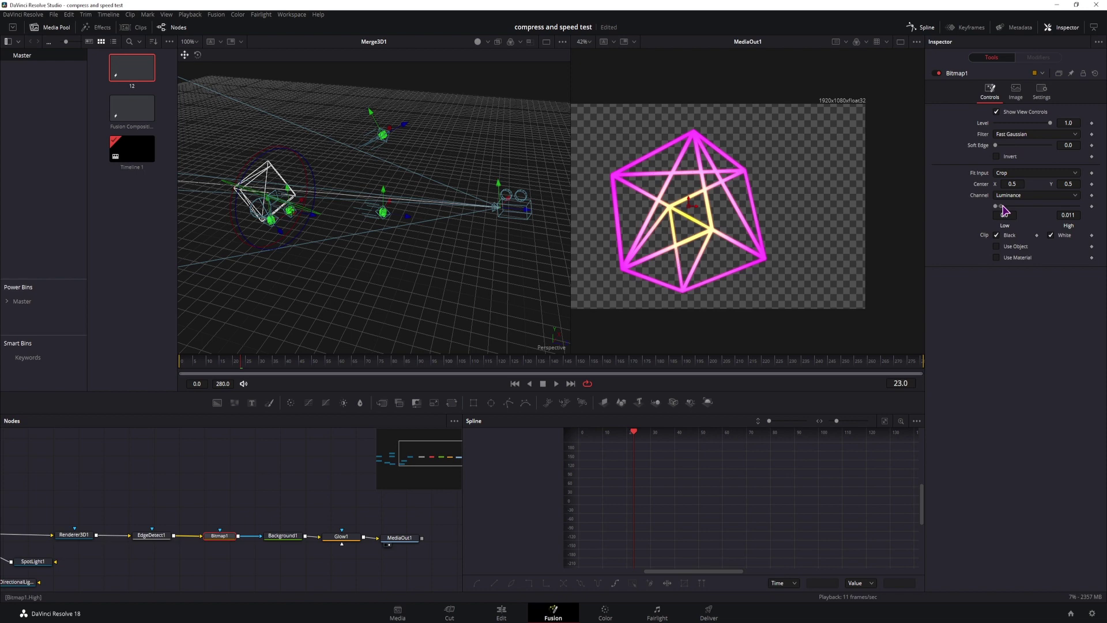
Set Glow1 to glow size 6.3, glow 0.606 and blend 0.213.
{"action": "left_click", "coordinate": [312, 543]}
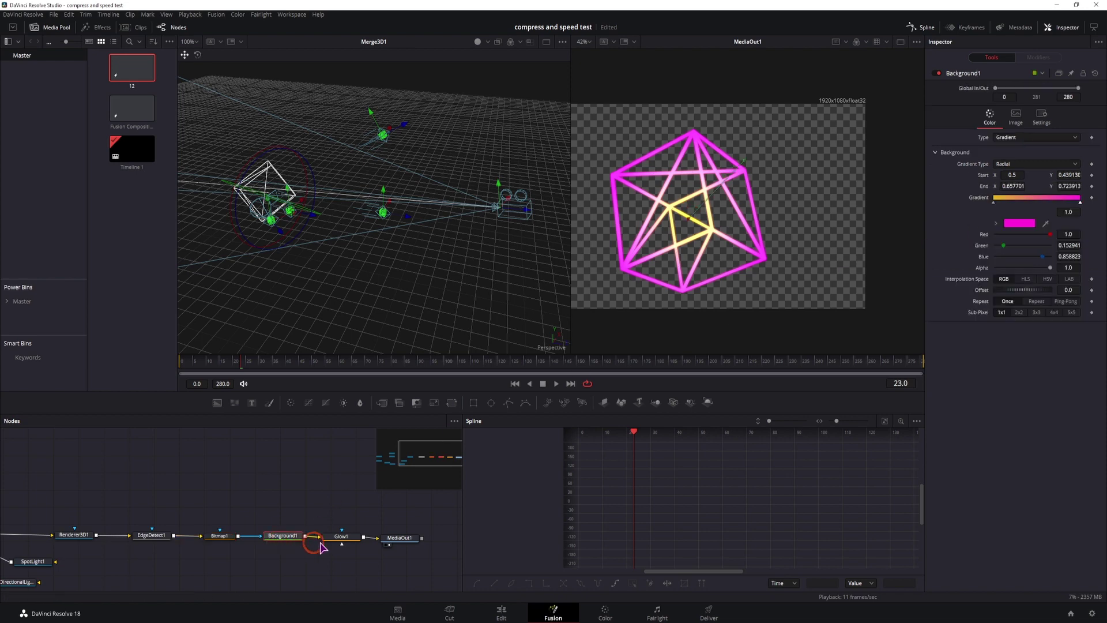
{"action": "left_click", "coordinate": [349, 543]}
{"action": "mouse_move", "coordinate": [292, 483]}
{"action": "left_mouse_down"}
{"action": "mouse_move", "coordinate": [341, 479]}
{"action": "mouse_move", "coordinate": [281, 502]}
{"action": "left_mouse_up"}
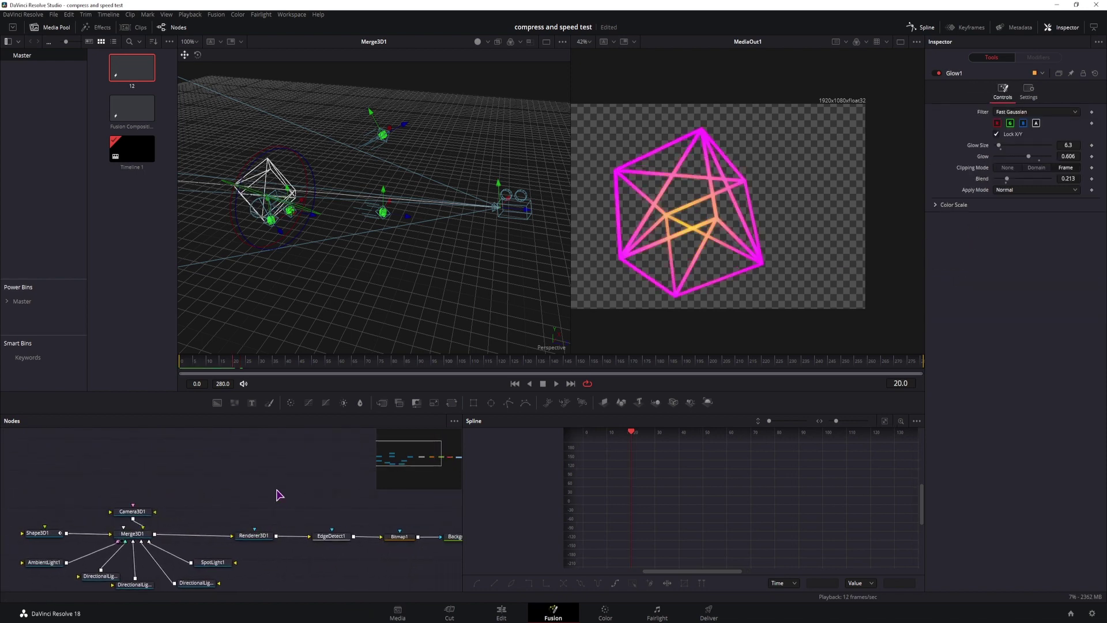
Turn off Wireframe for Shape3D1 and check the cube's edges at frame 77.
{"action": "left_click", "coordinate": [38, 533]}
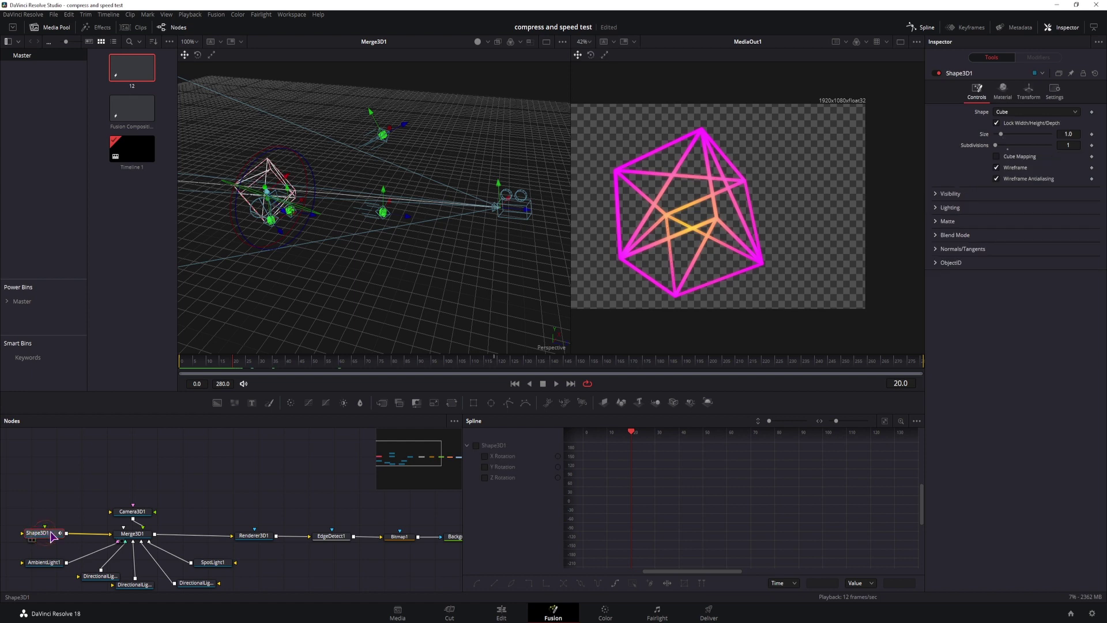
{"action": "left_click", "coordinate": [997, 168]}
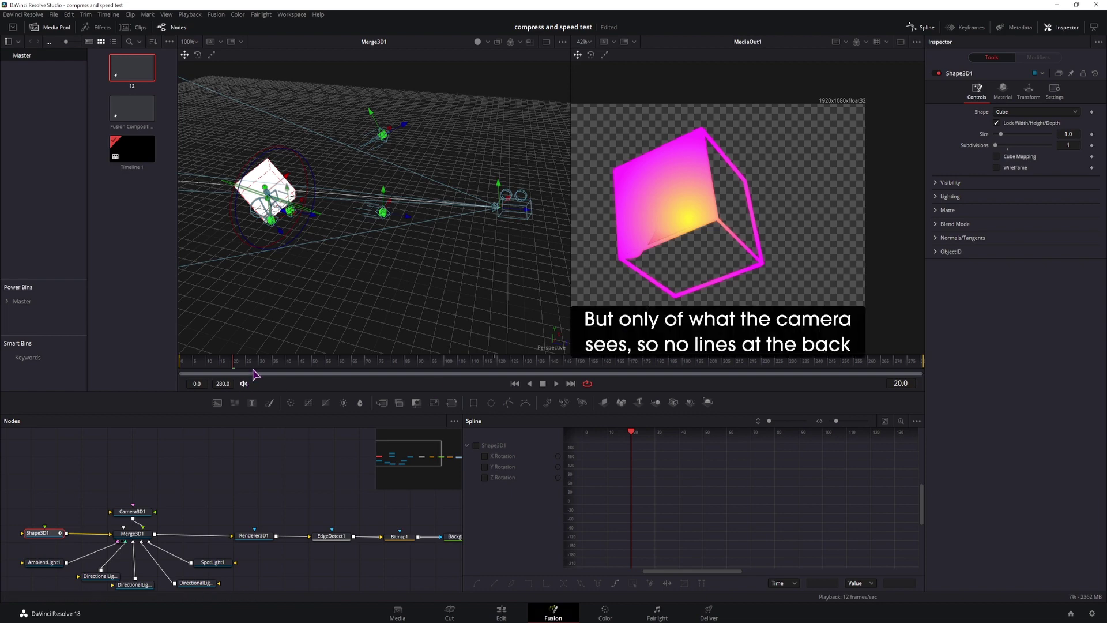
{"action": "left_click_drag", "start_coordinate": [257, 363], "coordinate": [383, 363]}
Detach Bitmap1 from Background1 and show its output on its own in a viewer.
{"action": "left_click_drag", "start_coordinate": [313, 501], "coordinate": [240, 499]}
{"action": "left_click", "coordinate": [334, 541]}
{"action": "left_click_drag", "start_coordinate": [334, 541], "coordinate": [308, 527]}
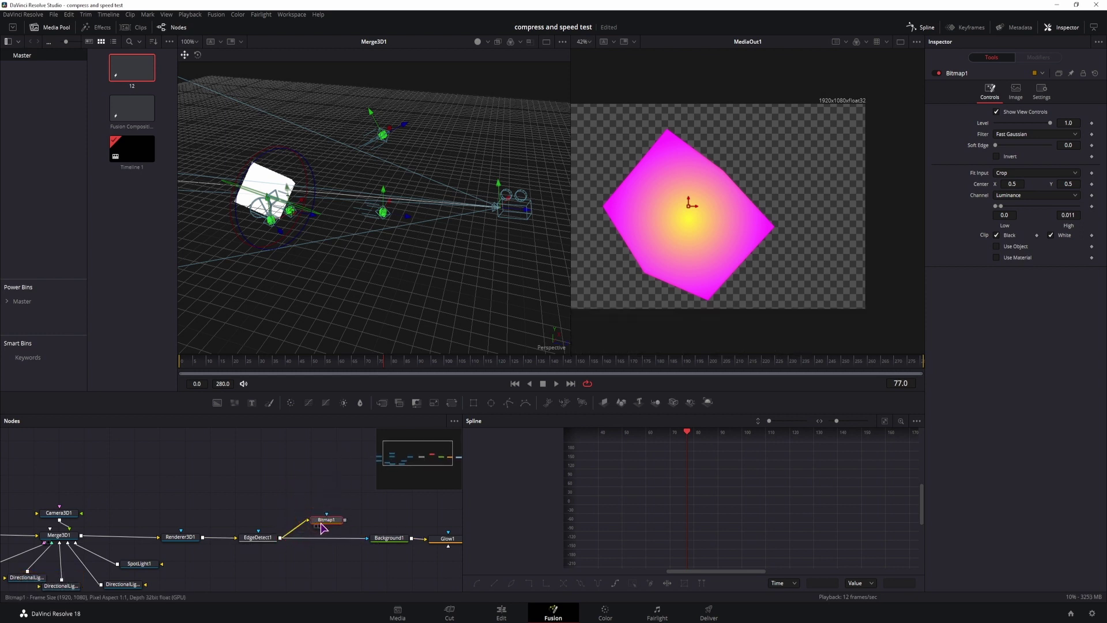
{"action": "left_click", "coordinate": [317, 528]}
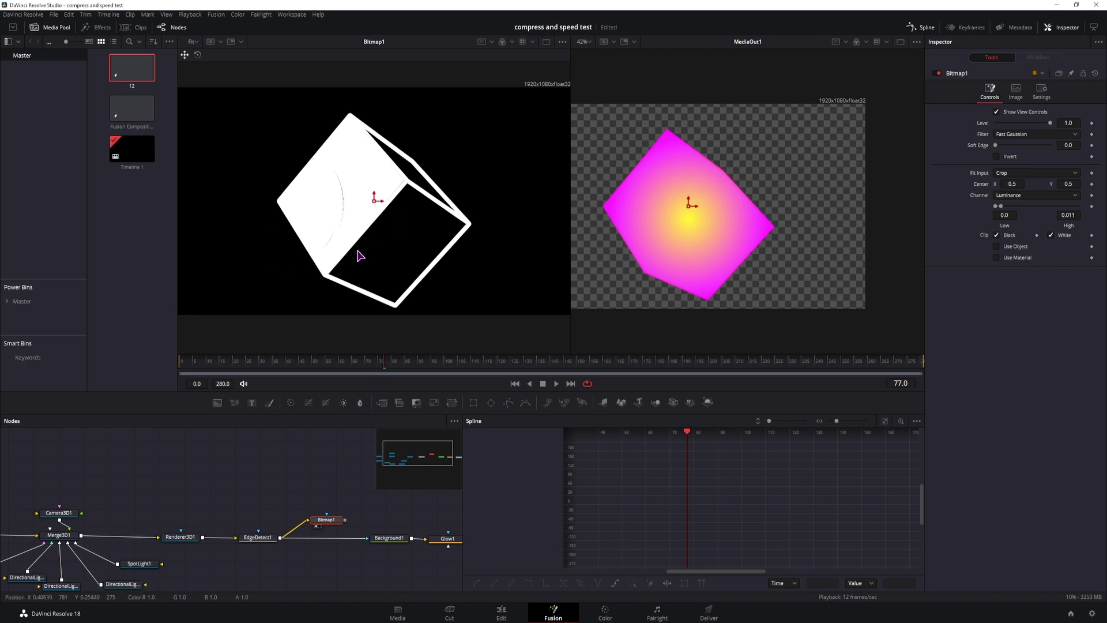
Set Bitmap1's high threshold to 1.0, reconnect its output to Background1 and play the animation.
{"action": "left_click_drag", "start_coordinate": [1002, 211], "coordinate": [1084, 217]}
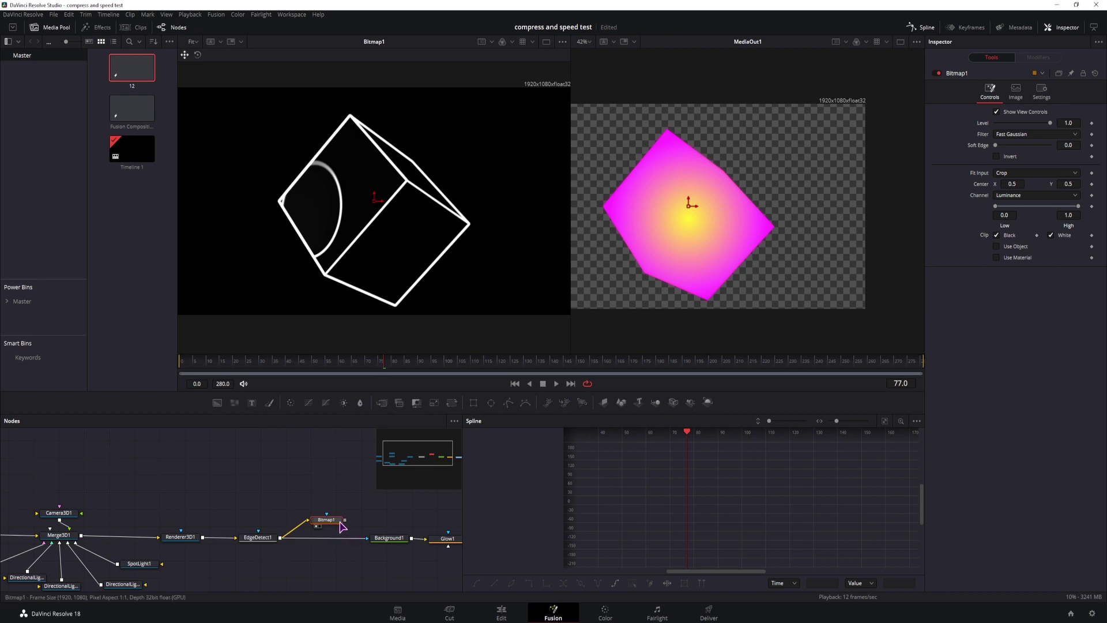
{"action": "left_click_drag", "start_coordinate": [343, 521], "coordinate": [368, 538]}
{"action": "left_click", "coordinate": [234, 365]}
{"action": "key", "text": "space"}
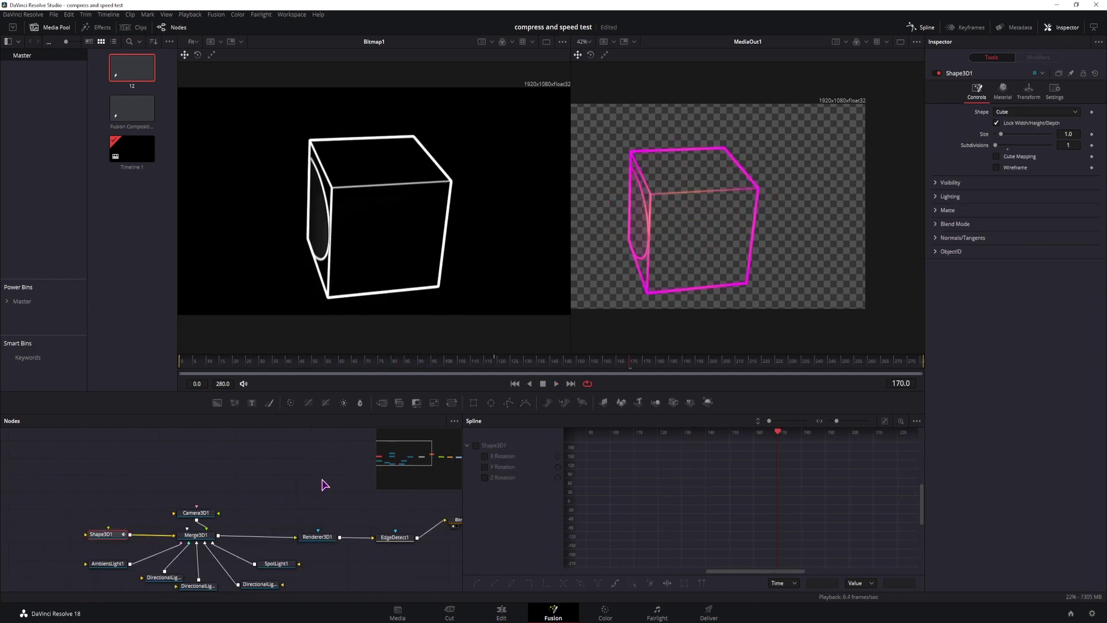
Move Bitmap1 back in line with the neighbouring nodes and replay the animation from the start.
{"action": "left_click_drag", "start_coordinate": [332, 470], "coordinate": [283, 476]}
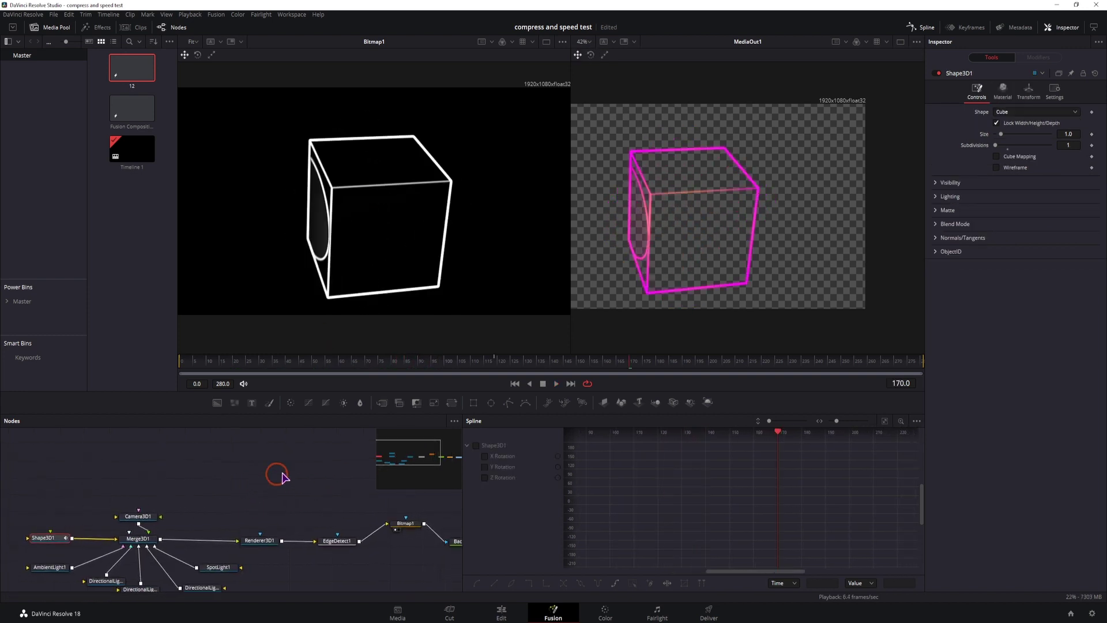
{"action": "left_click_drag", "start_coordinate": [411, 523], "coordinate": [412, 541]}
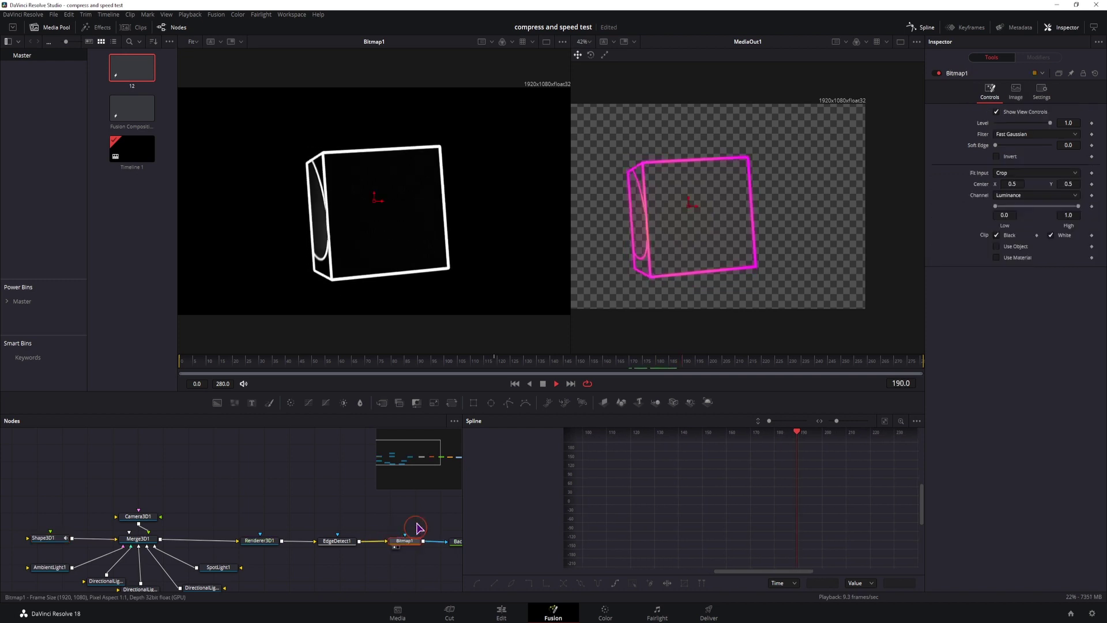
{"action": "left_click_drag", "start_coordinate": [405, 500], "coordinate": [378, 496]}
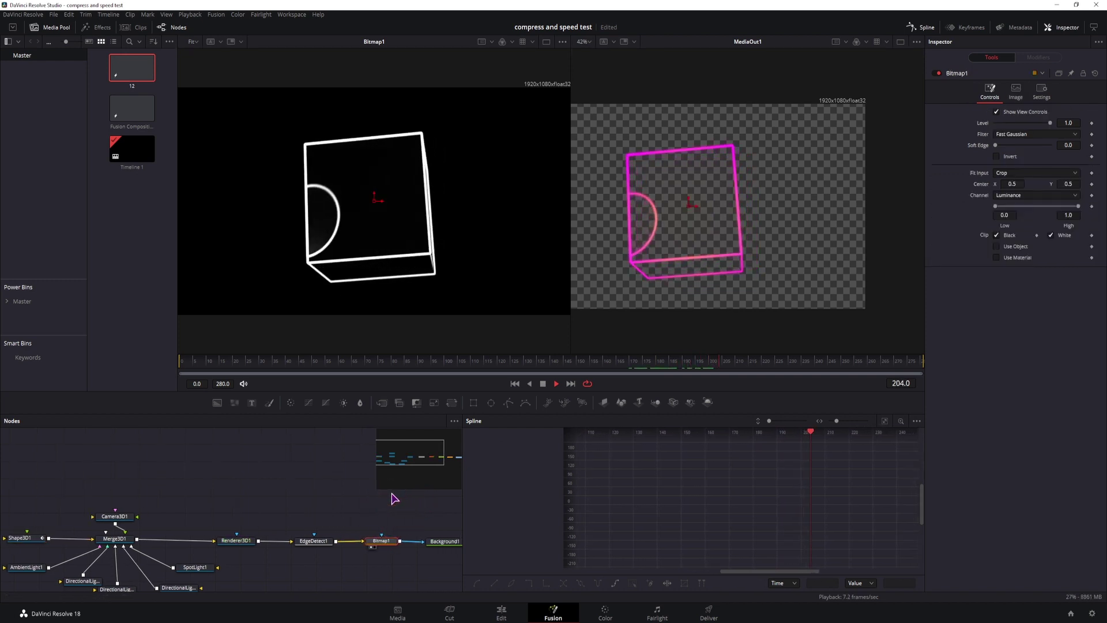
{"action": "left_click", "coordinate": [177, 361]}
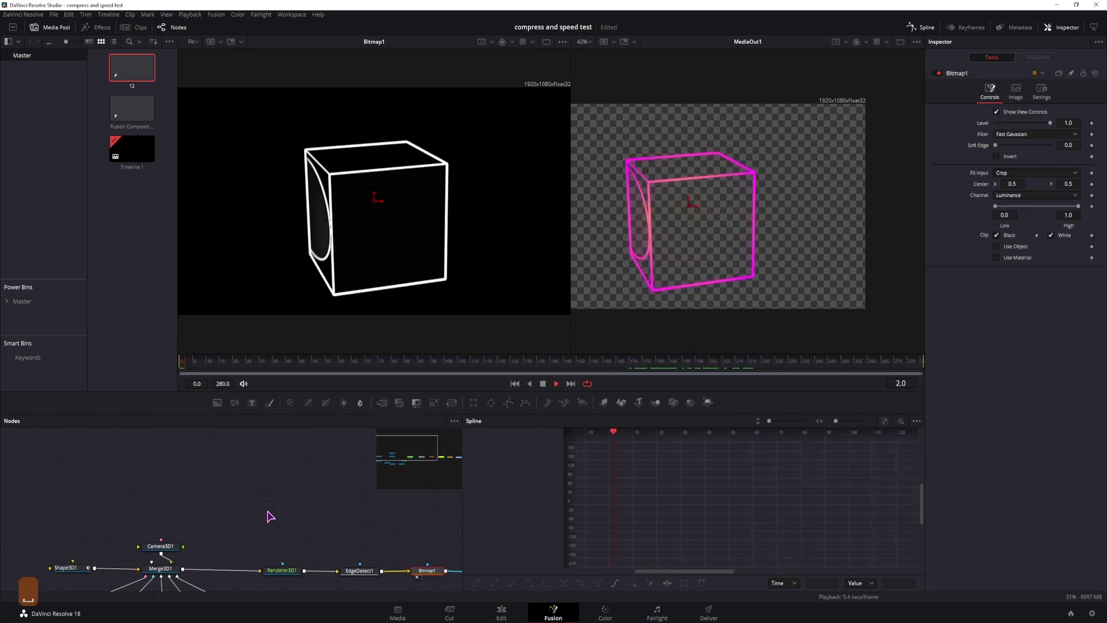
{"action": "scroll", "coordinate": [304, 473], "scroll_direction": "down", "scroll_amount": 4}
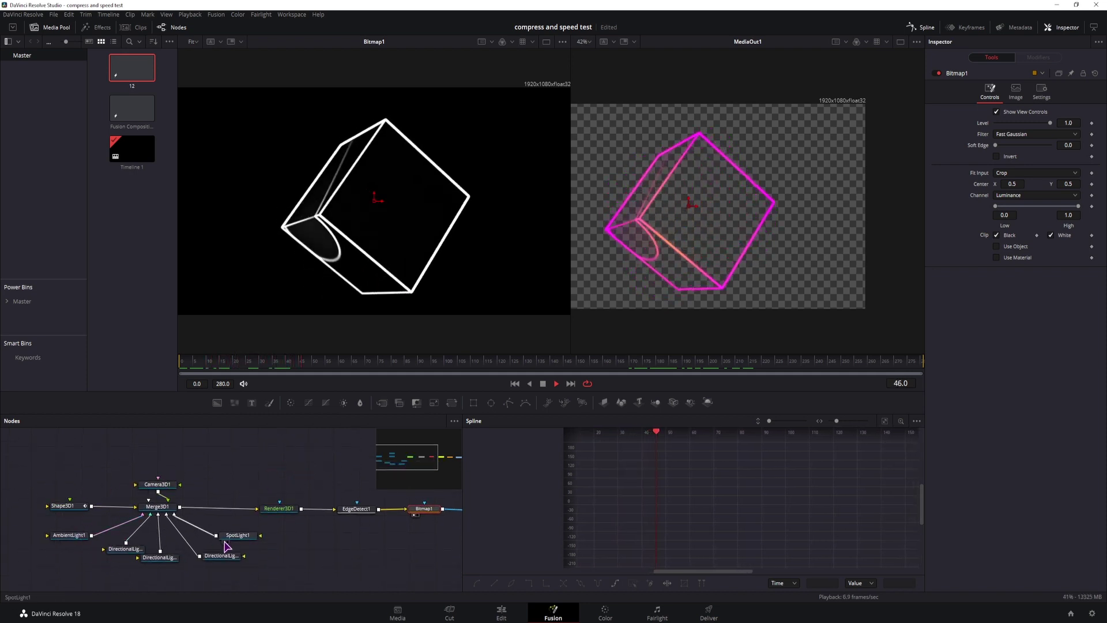
{"action": "left_click_drag", "start_coordinate": [315, 474], "coordinate": [188, 515]}
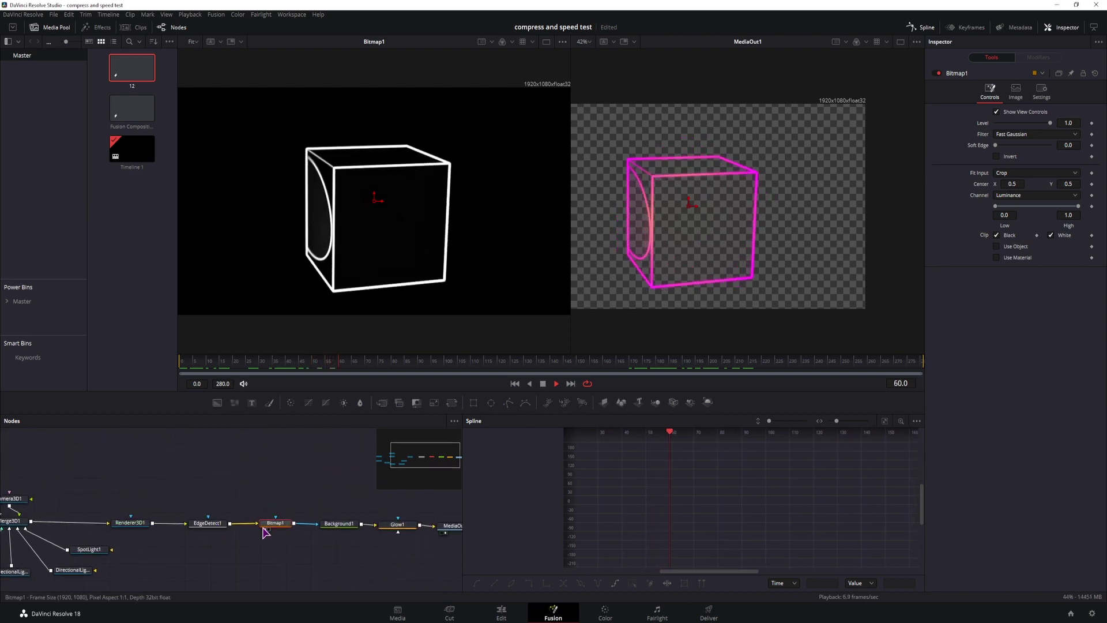